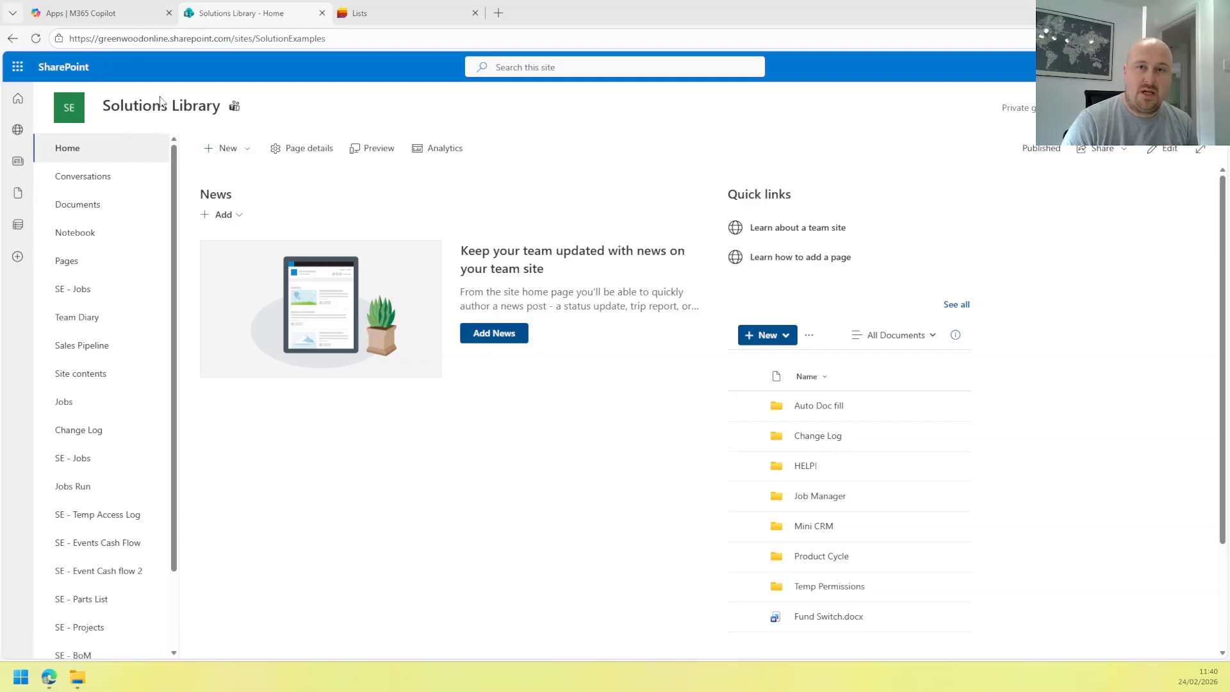
Open the + New menu on the Solutions Library home page.
{"action": "left_click", "coordinate": [227, 150]}
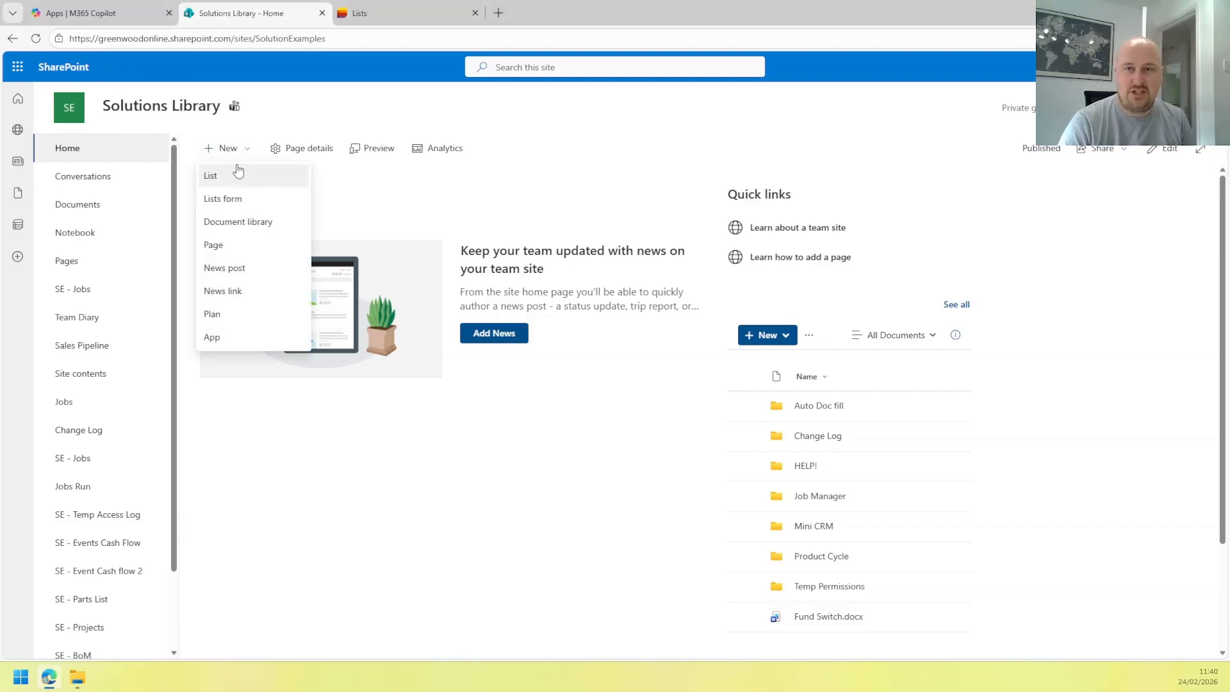
Choose List and browse the blank, import and Microsoft template options for starting a list.
{"action": "left_click", "coordinate": [235, 178]}
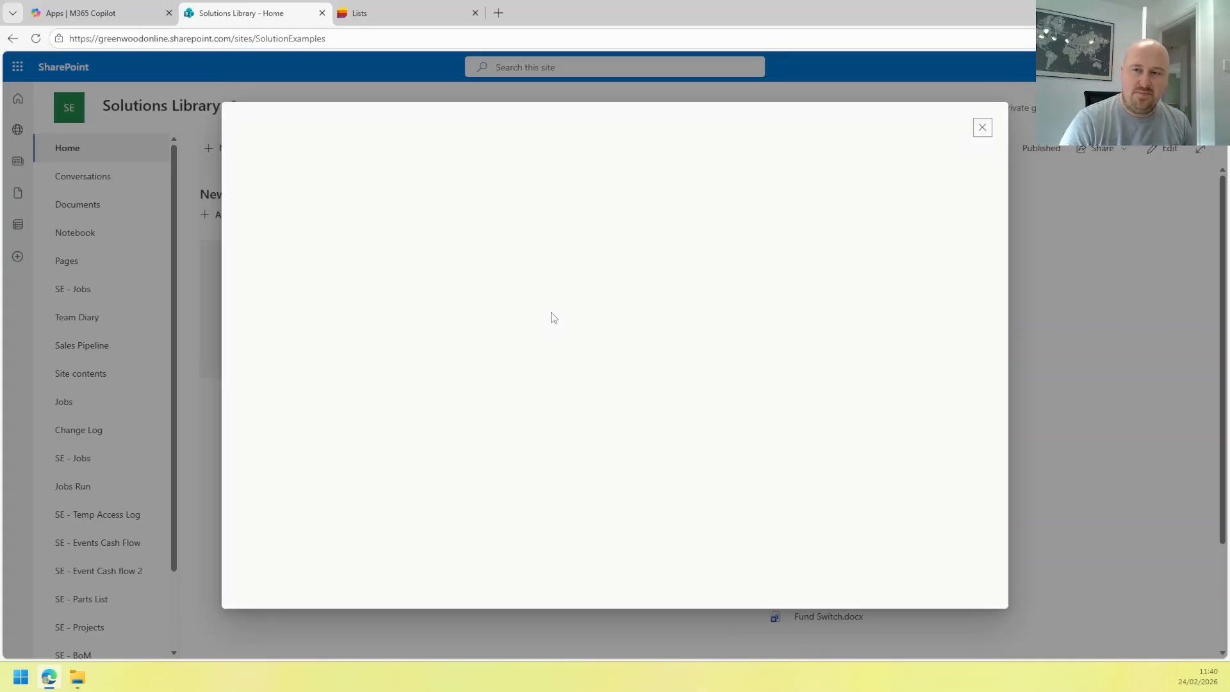
{"action": "mouse_move", "coordinate": [301, 256]}
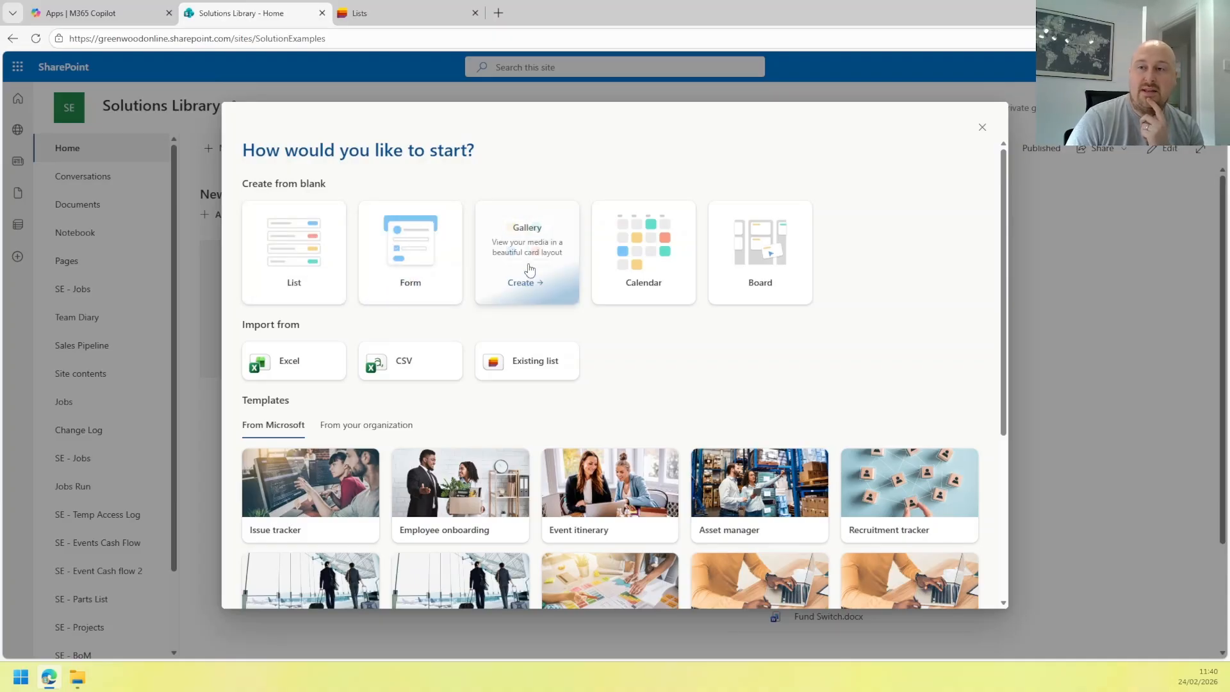
{"action": "mouse_move", "coordinate": [636, 268]}
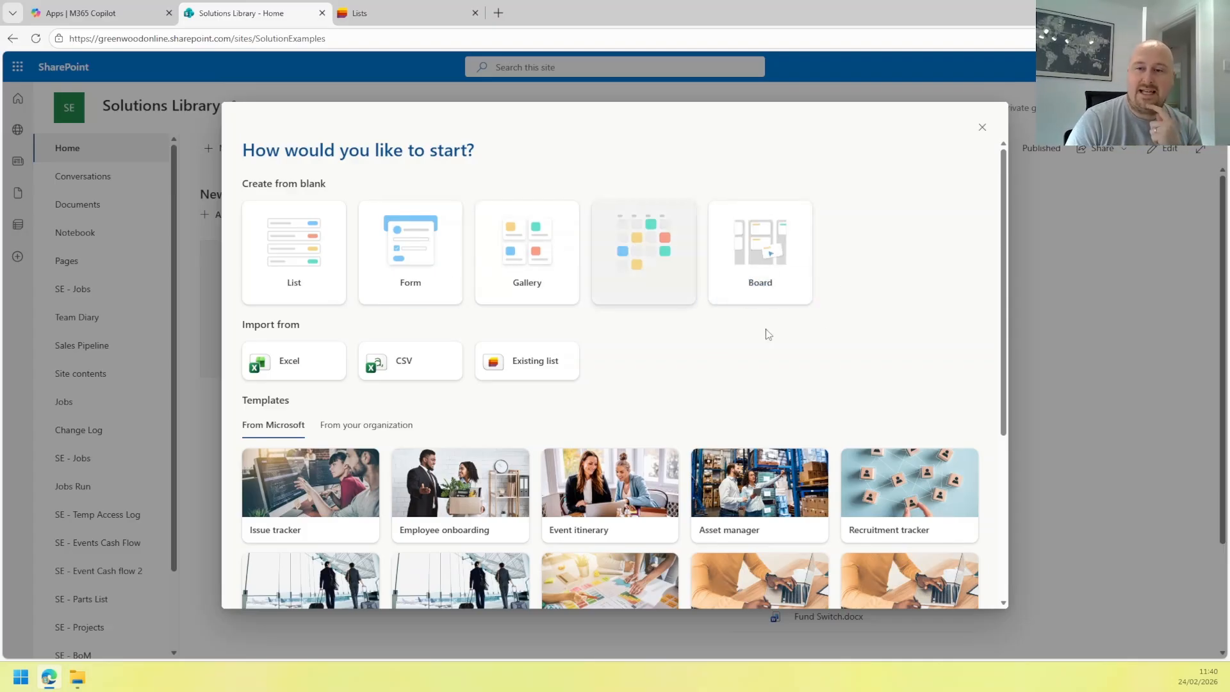
{"action": "scroll", "coordinate": [766, 329], "scroll_direction": "down", "scroll_amount": 4}
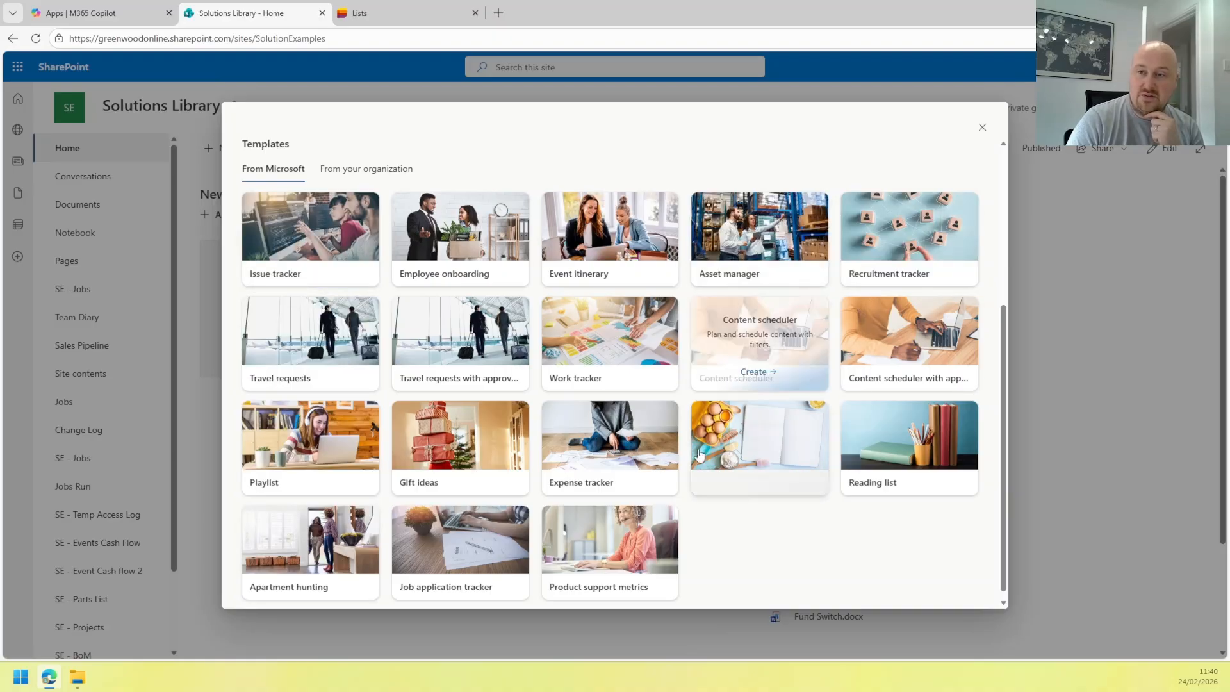
{"action": "scroll", "coordinate": [397, 359], "scroll_direction": "up", "scroll_amount": 5}
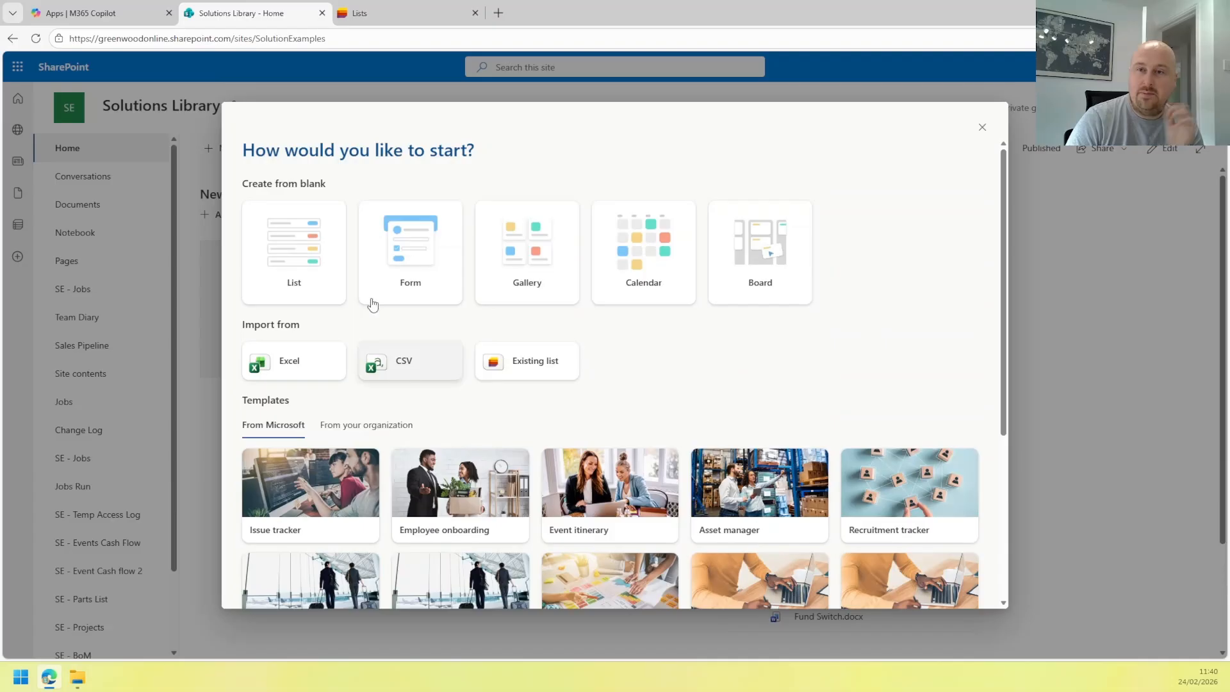
Create a blank list named 'SE - Leads', kept in site navigation.
{"action": "left_click", "coordinate": [309, 264]}
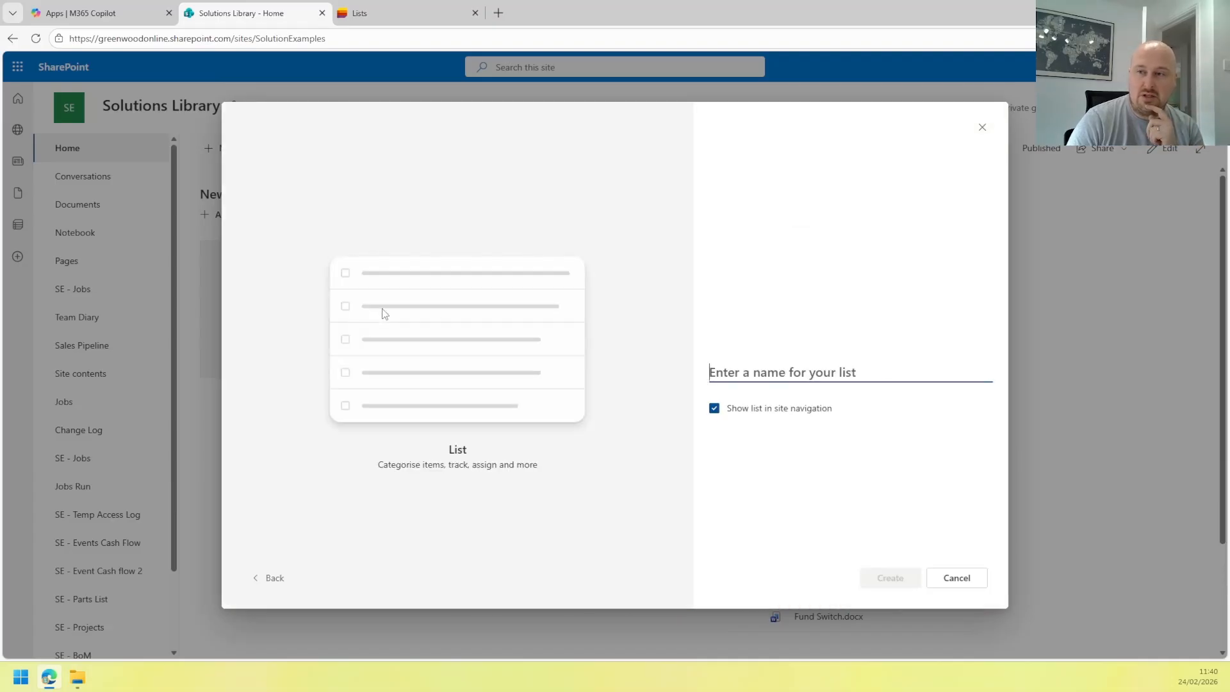
{"action": "type", "text": "SE "}
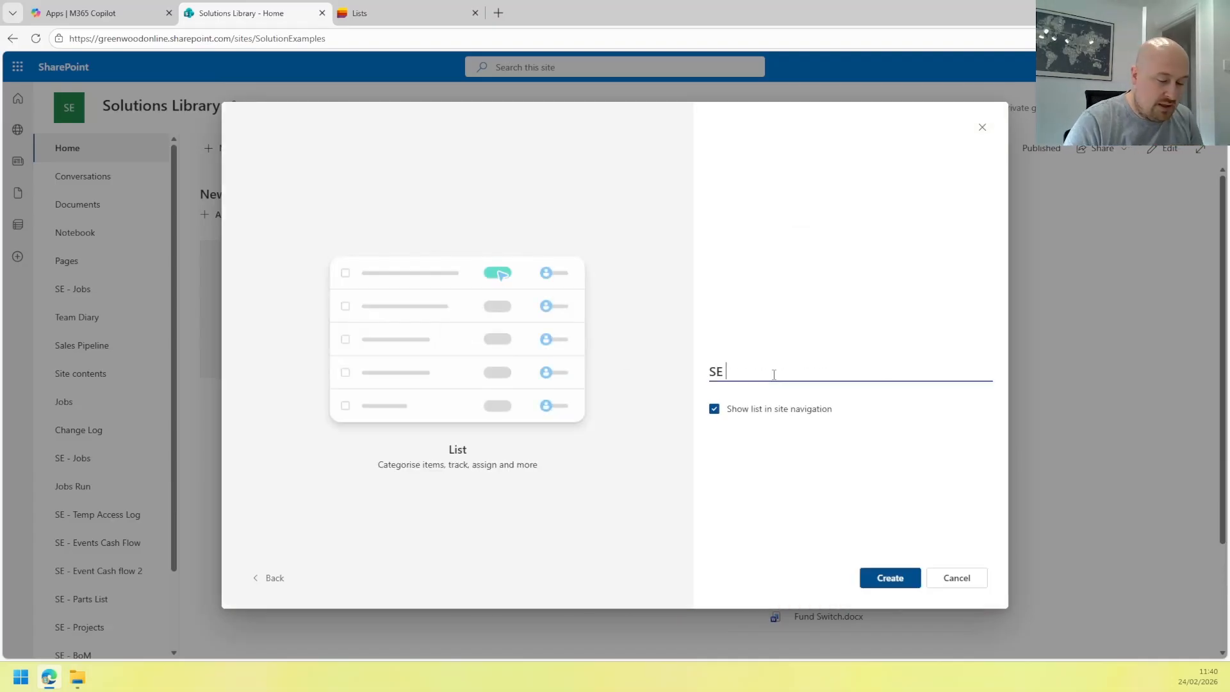
{"action": "type", "text": " - Lead"}
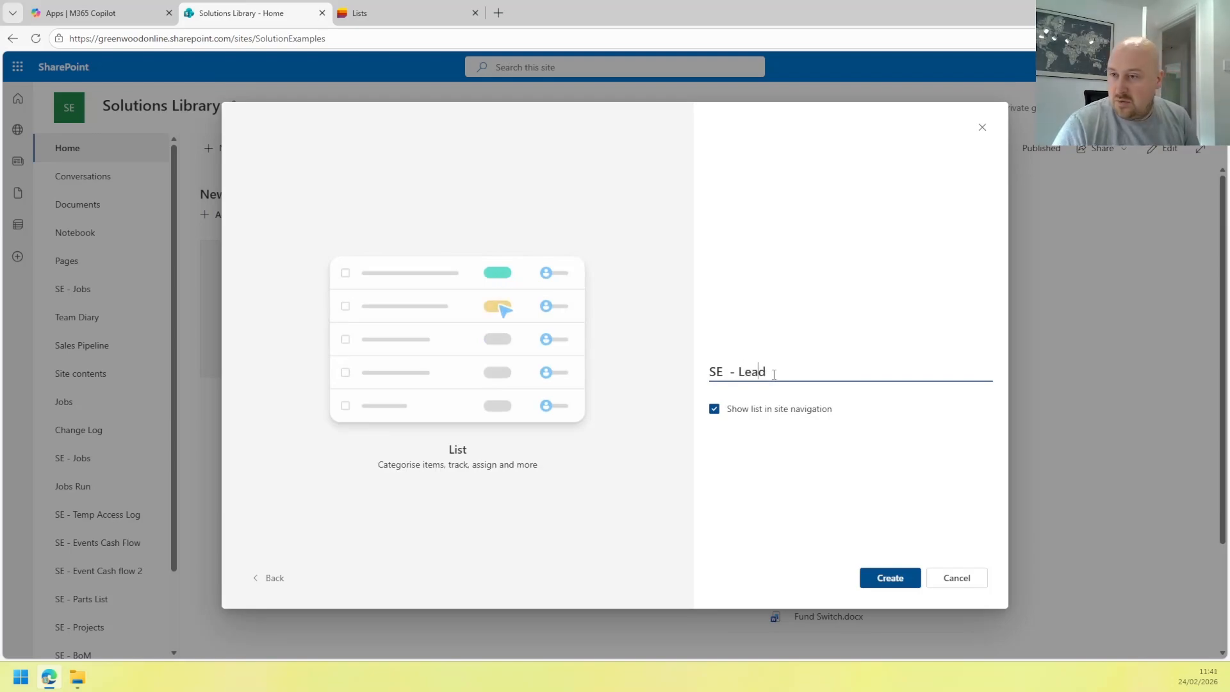
{"action": "key", "text": "Left"}
{"action": "key", "text": "Left"}
{"action": "key", "text": "Left"}
{"action": "key", "text": "Left"}
{"action": "key", "text": "Left"}
{"action": "key", "text": "BackSpace"}
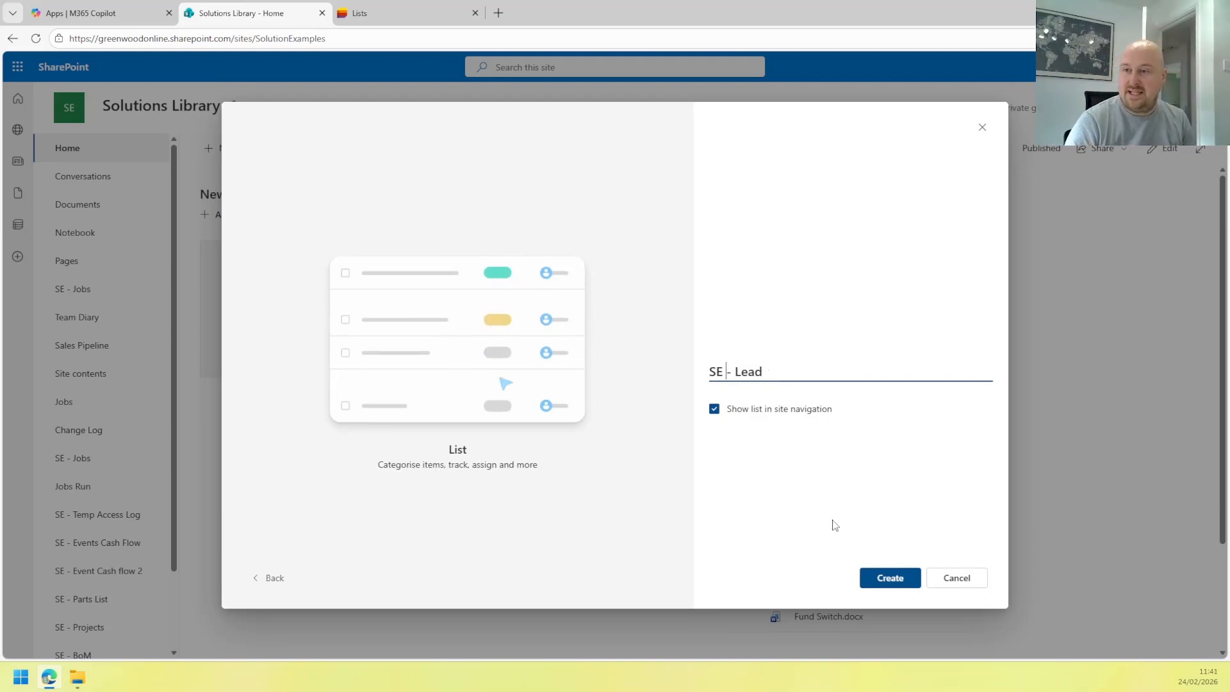
{"action": "left_click", "coordinate": [826, 379]}
{"action": "type", "text": "s"}
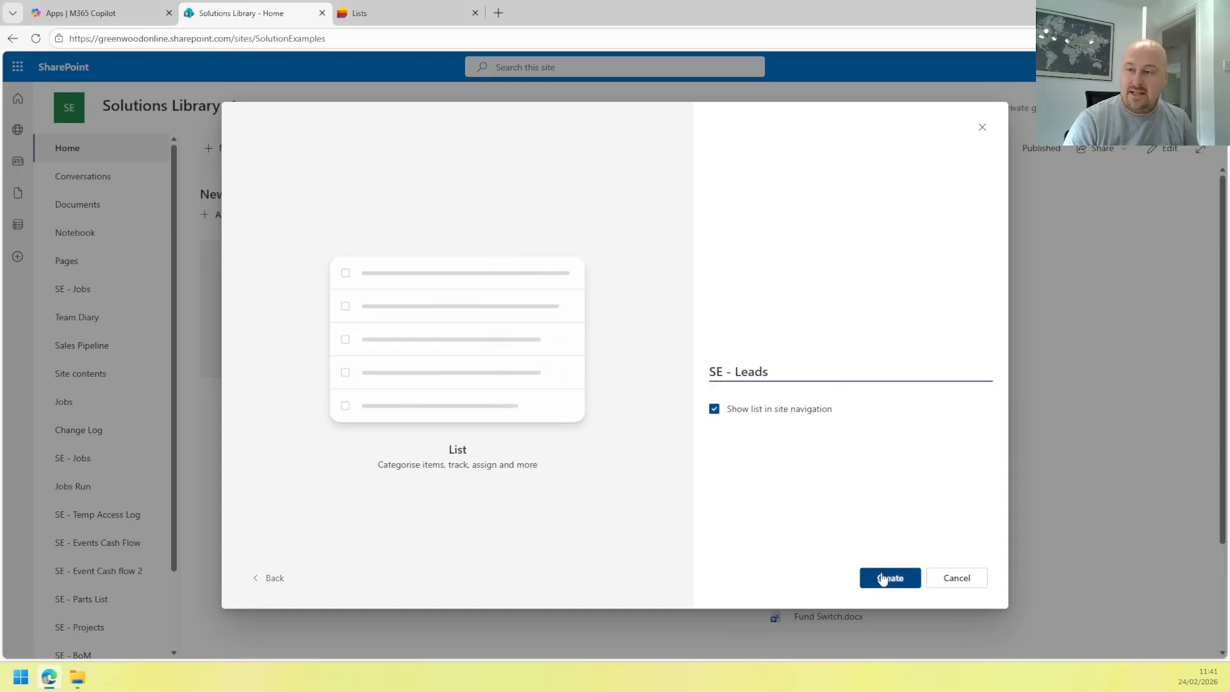
{"action": "left_click", "coordinate": [906, 583]}
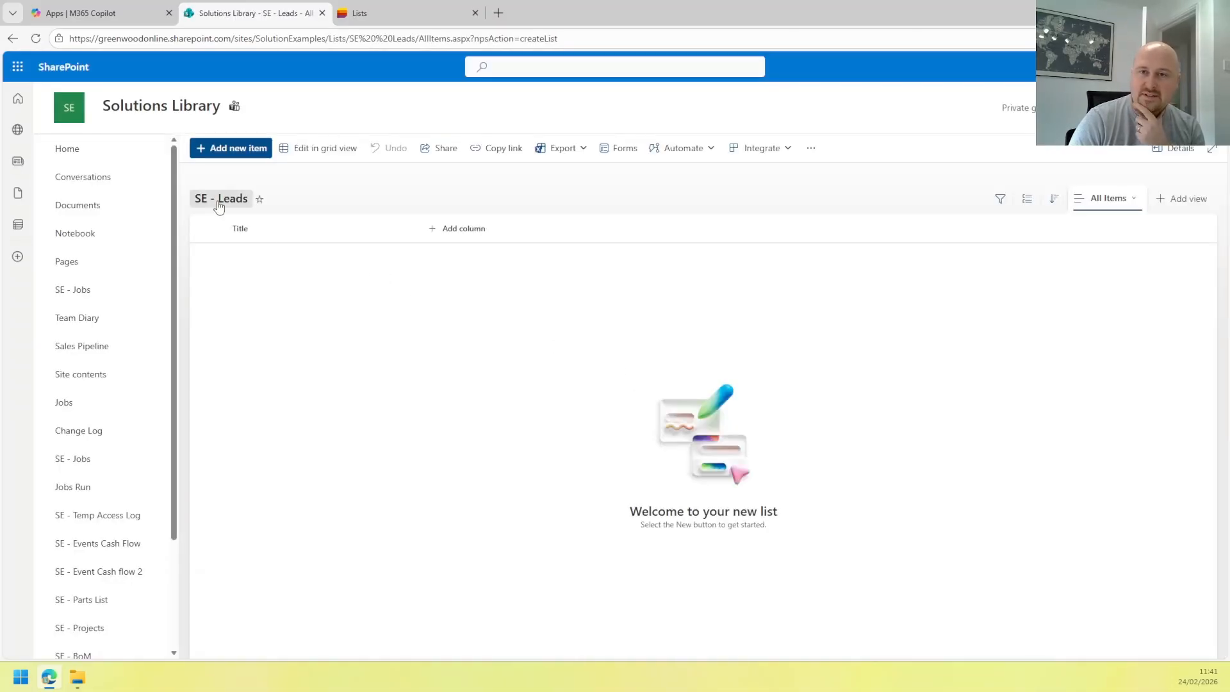
Rename the SE - Leads list's Title column to 'Company' via its column settings.
{"action": "left_click", "coordinate": [248, 232]}
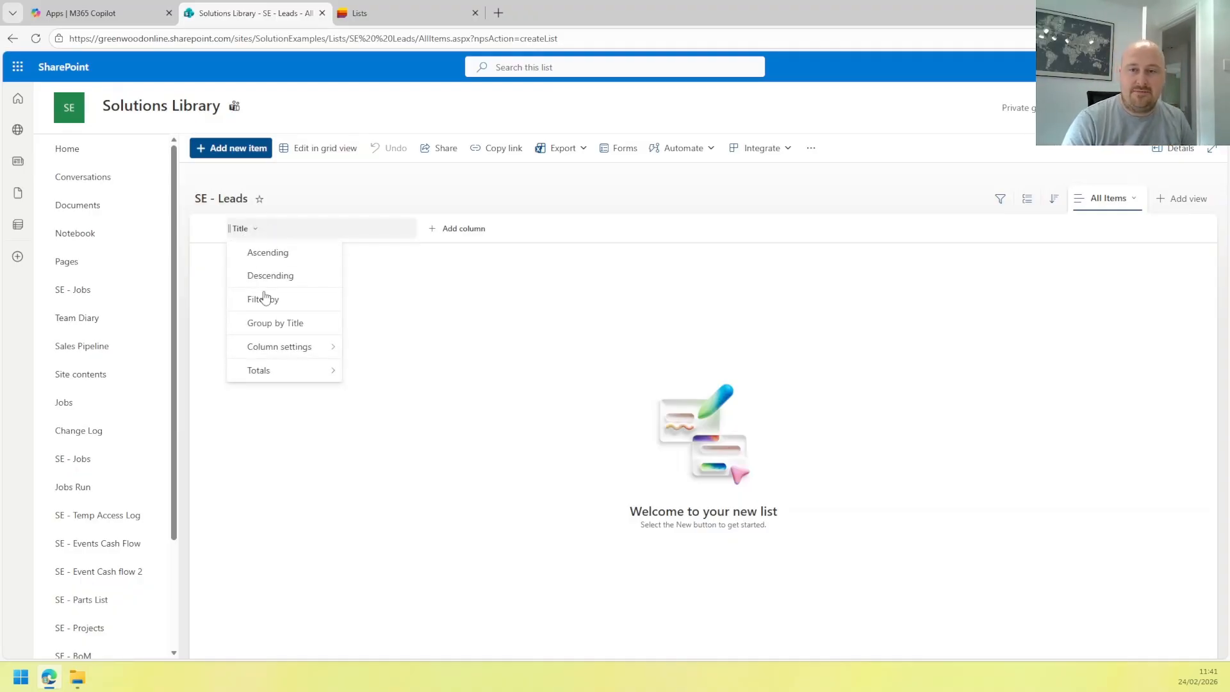
{"action": "mouse_move", "coordinate": [301, 347]}
{"action": "left_click", "coordinate": [379, 353]}
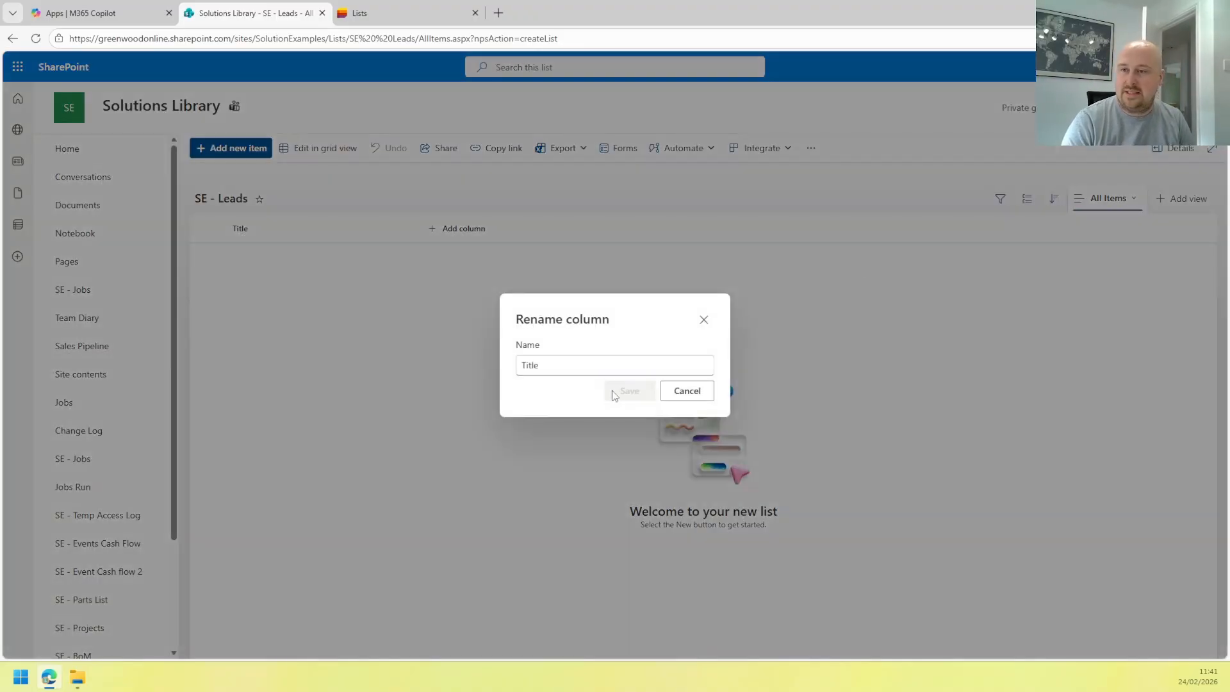
{"action": "type", "text": "Company"}
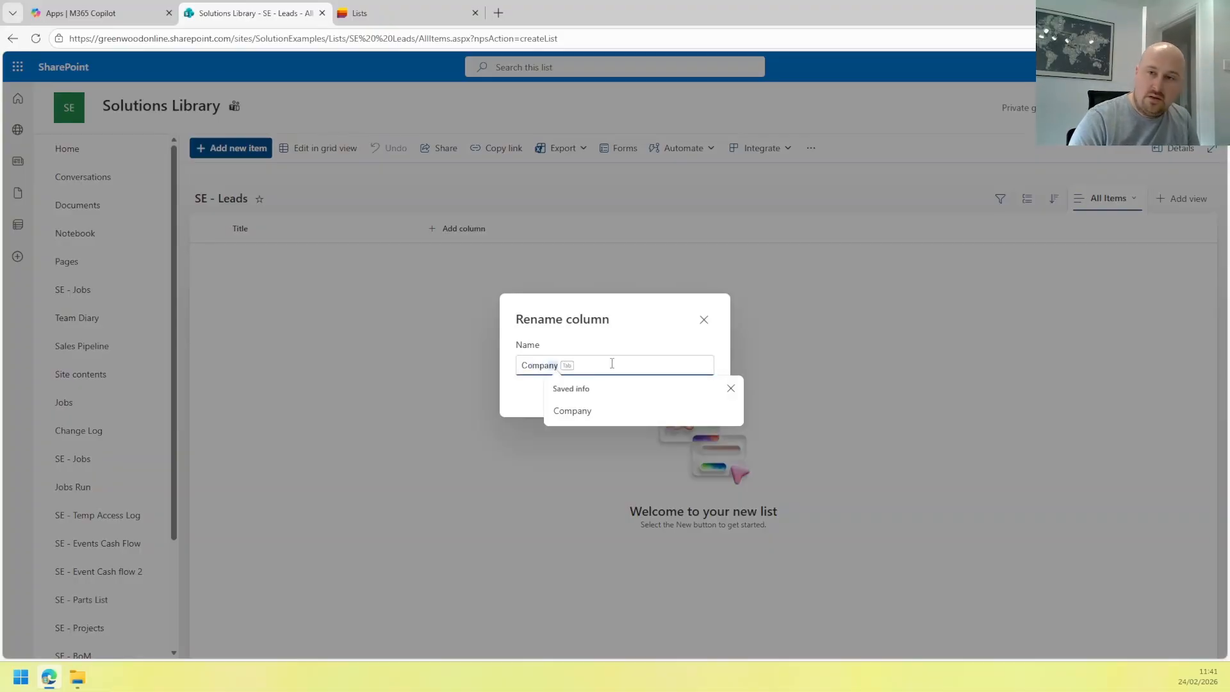
{"action": "left_click", "coordinate": [609, 348]}
{"action": "left_click", "coordinate": [612, 365]}
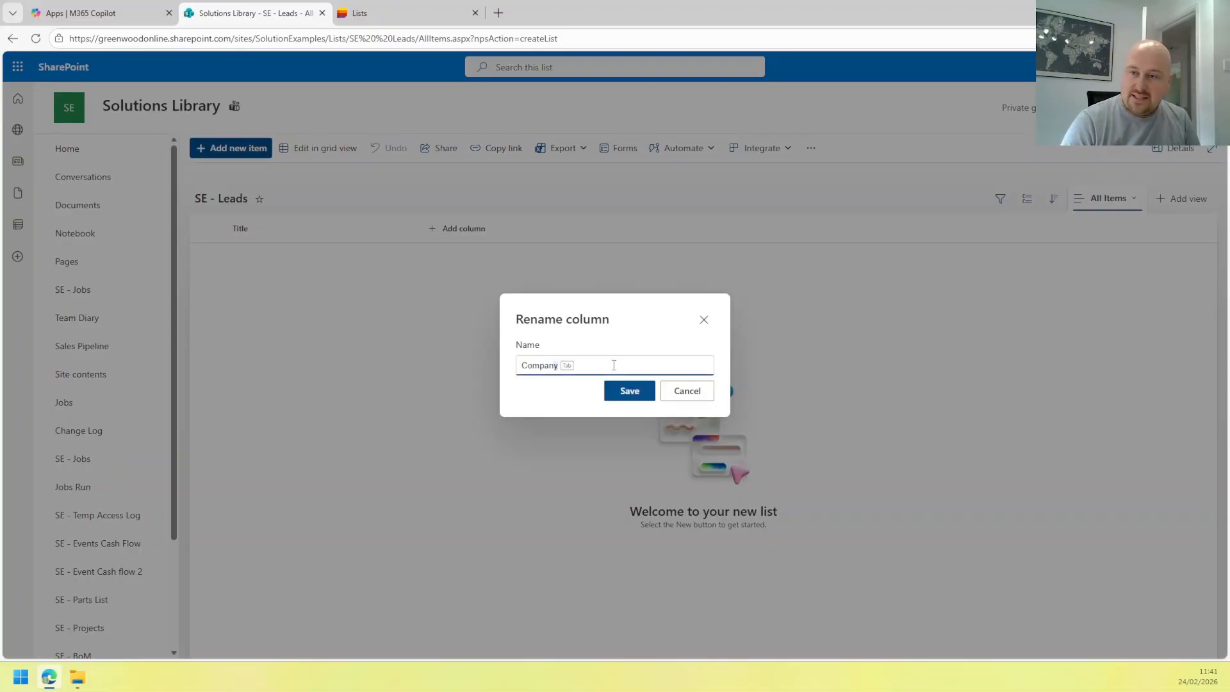
{"action": "type", "text": "y"}
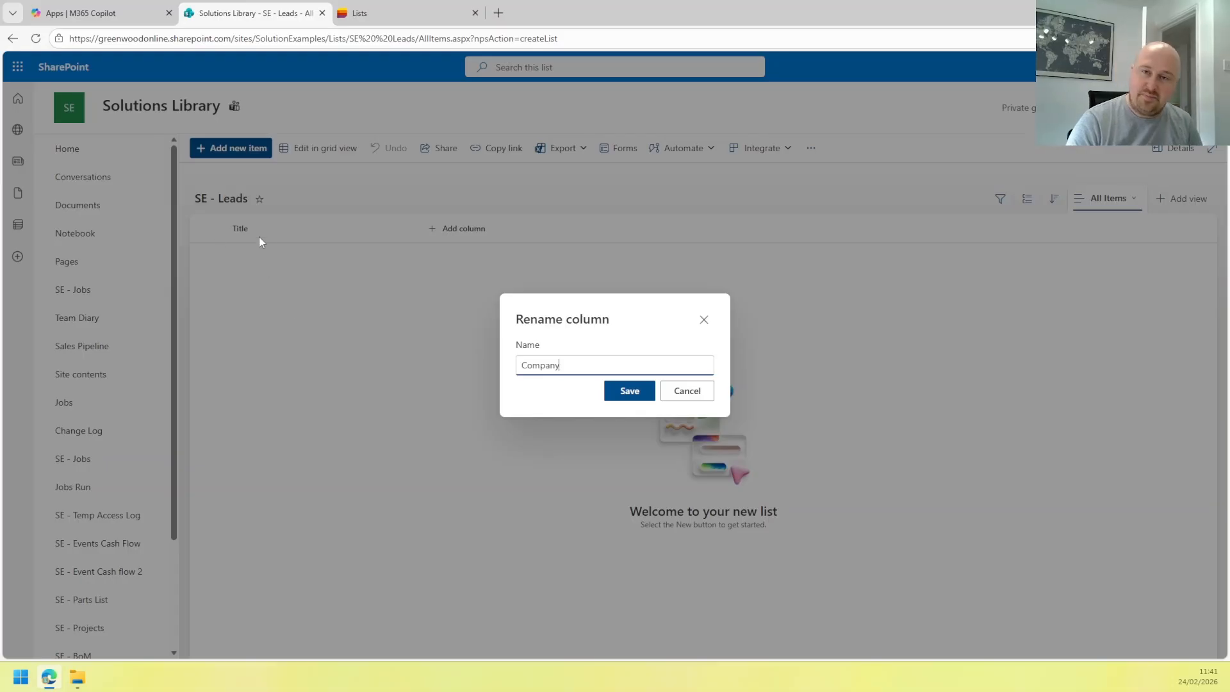
{"action": "left_click", "coordinate": [622, 398]}
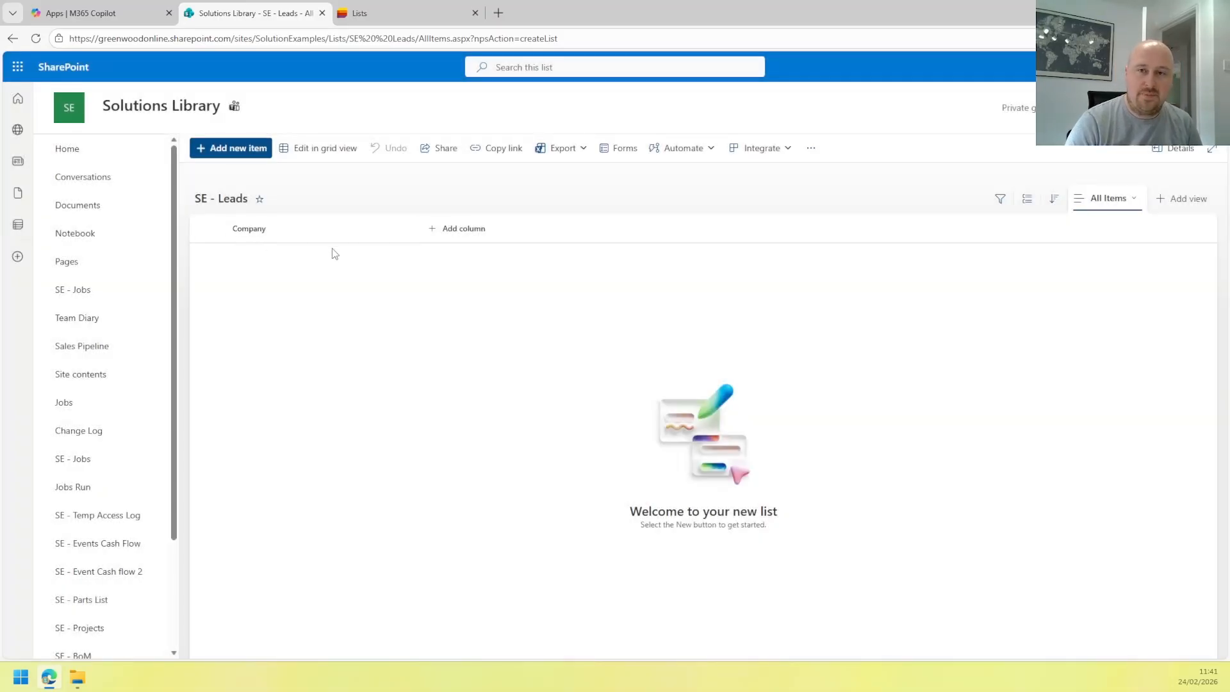
{"action": "left_click", "coordinate": [249, 229]}
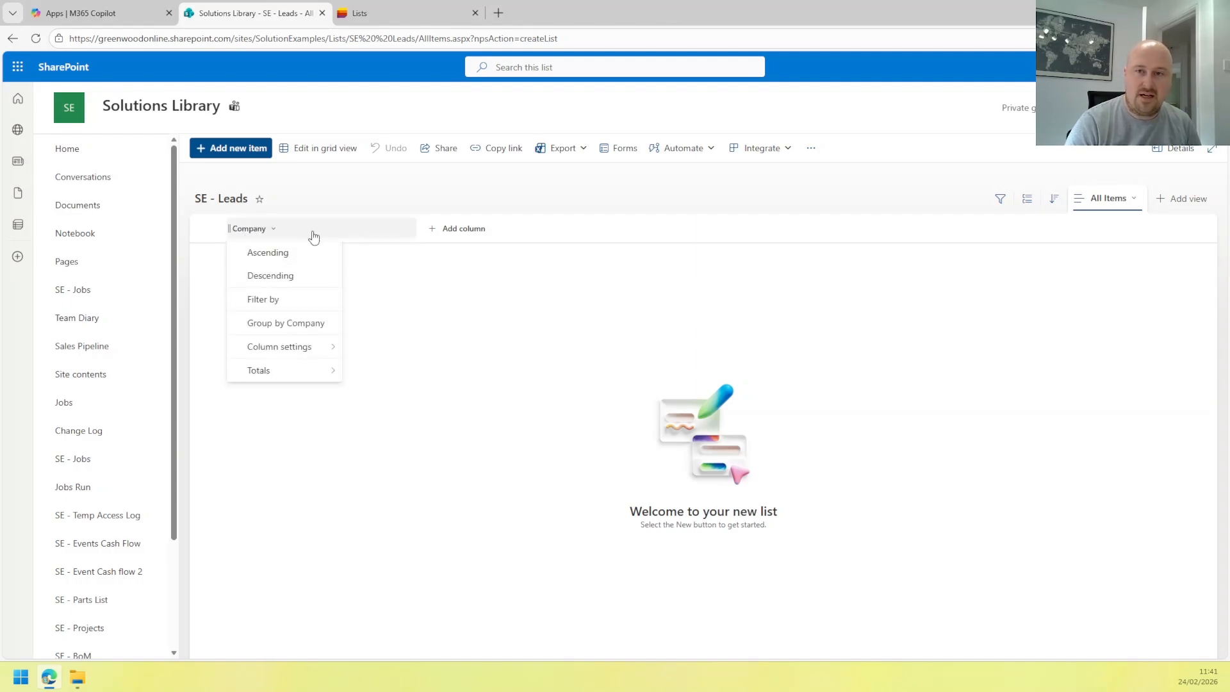
{"action": "left_click", "coordinate": [294, 238]}
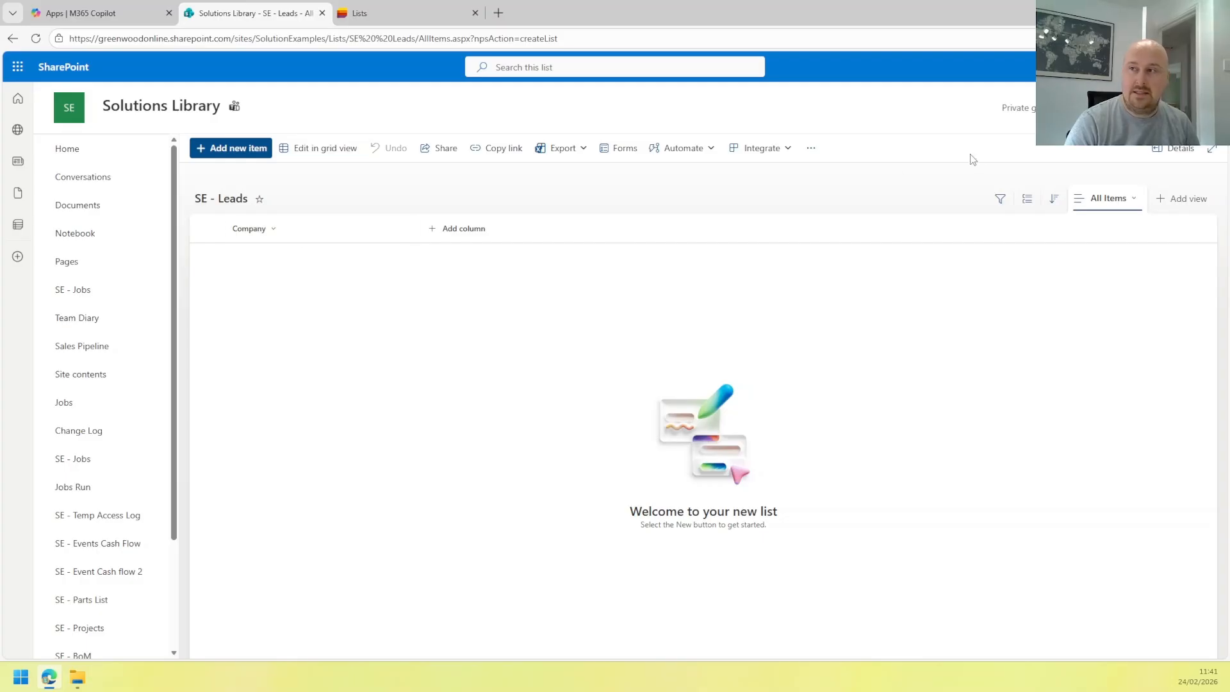
Open the SE - Leads list settings page from the gear menu, retrying after an error page.
{"action": "left_click", "coordinate": [1208, 66]}
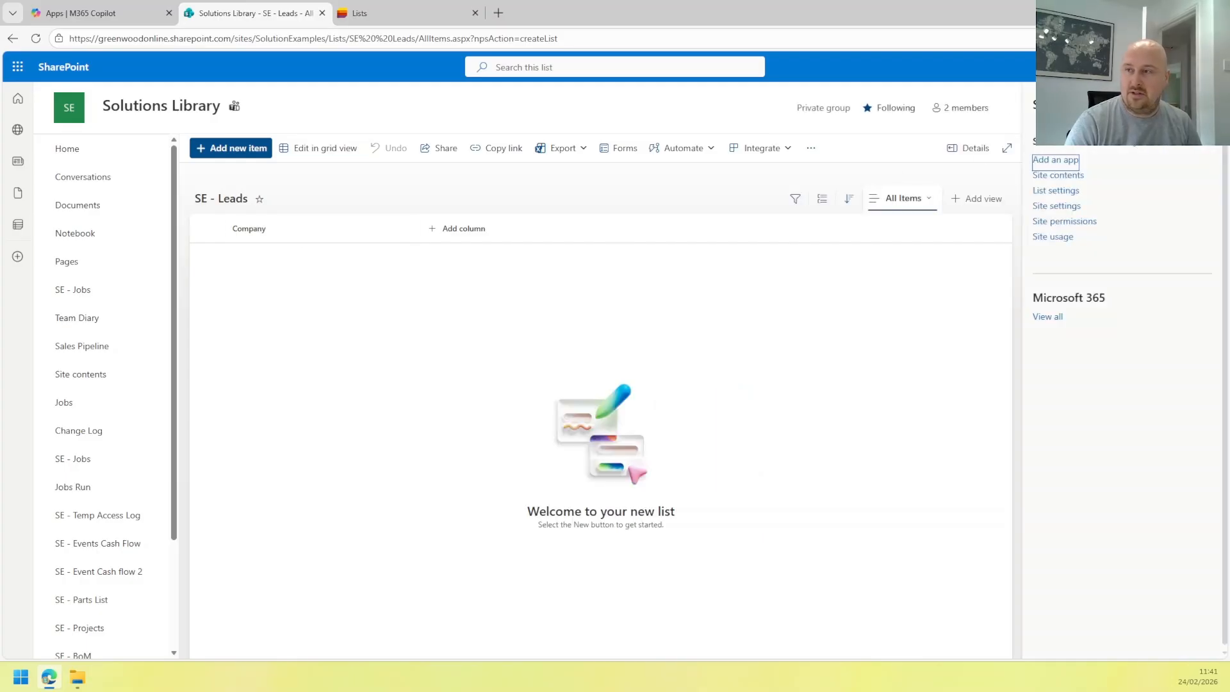
{"action": "left_click", "coordinate": [1056, 190]}
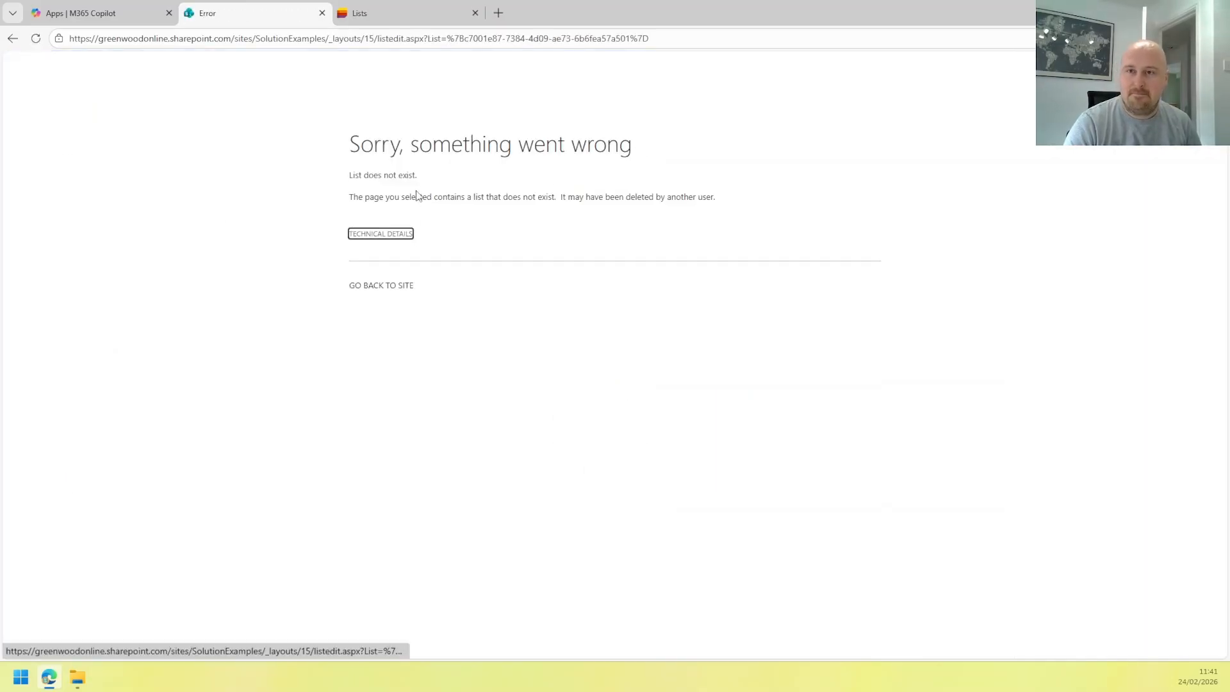
{"action": "key", "text": "alt+Left"}
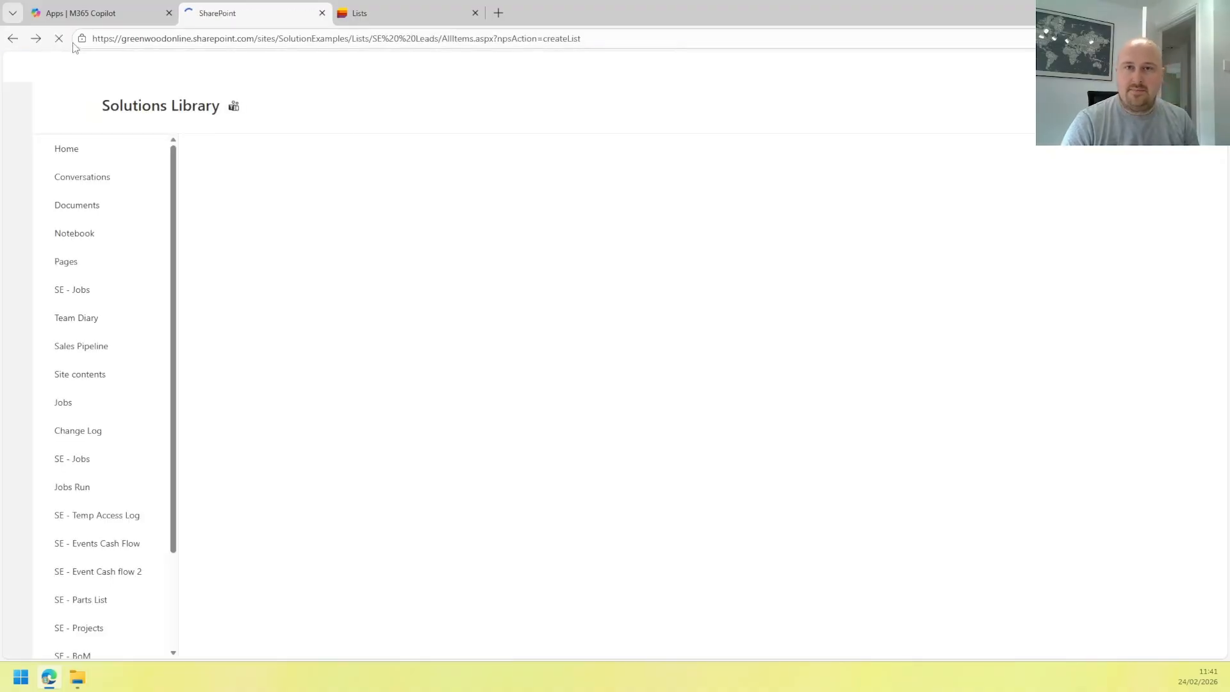
{"action": "left_click", "coordinate": [59, 39]}
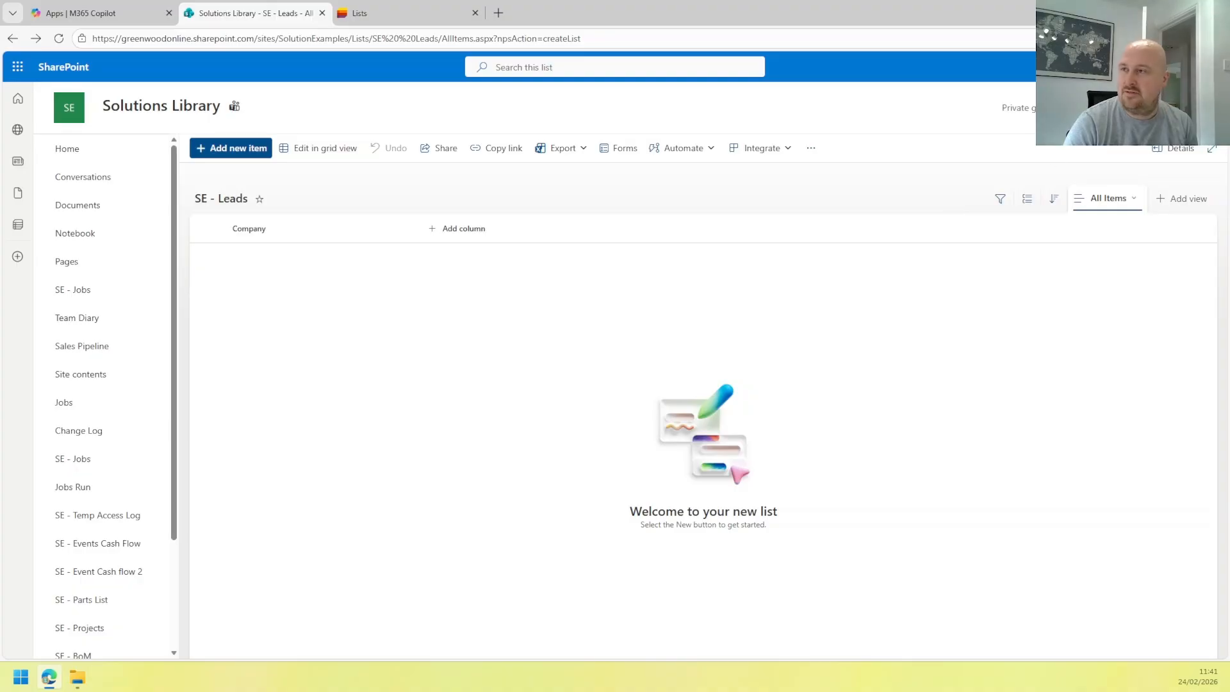
{"action": "left_click", "coordinate": [1207, 66]}
{"action": "left_click", "coordinate": [1054, 190]}
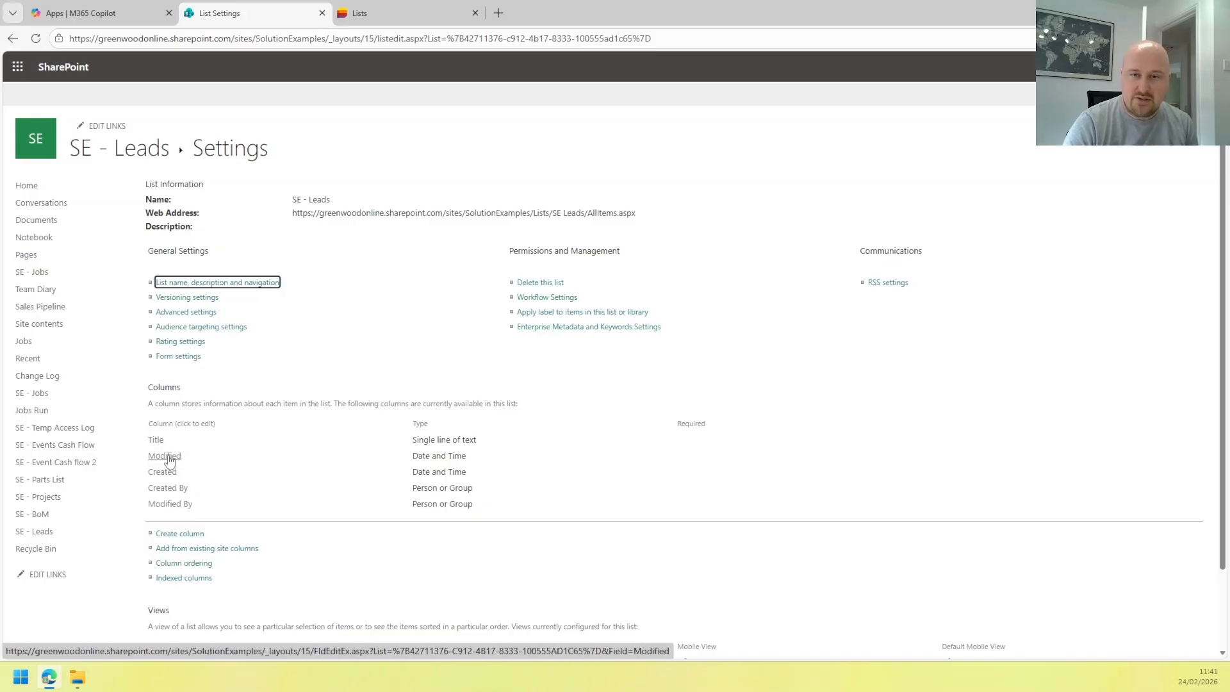
Change the Title column's name to 'Company' on its edit page and save.
{"action": "left_click", "coordinate": [156, 440]}
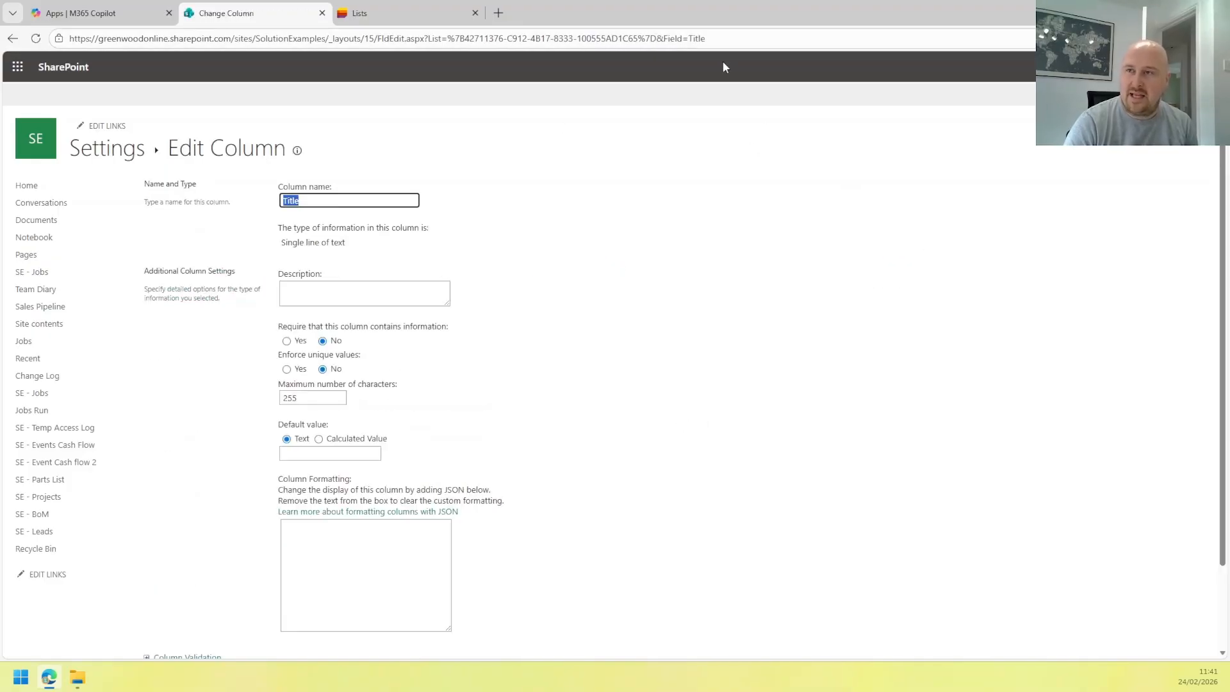
{"action": "left_click", "coordinate": [739, 38]}
{"action": "left_click", "coordinate": [562, 269]}
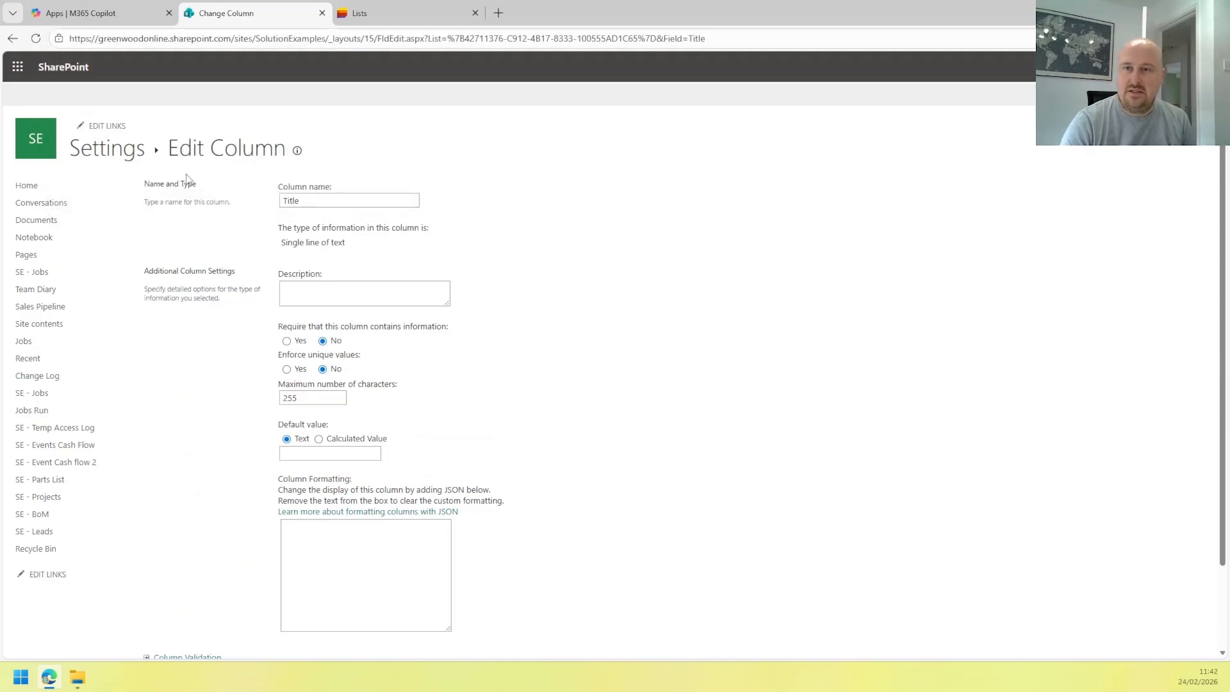
{"action": "left_click_drag", "start_coordinate": [314, 200], "coordinate": [173, 185]}
{"action": "type", "text": "Company"}
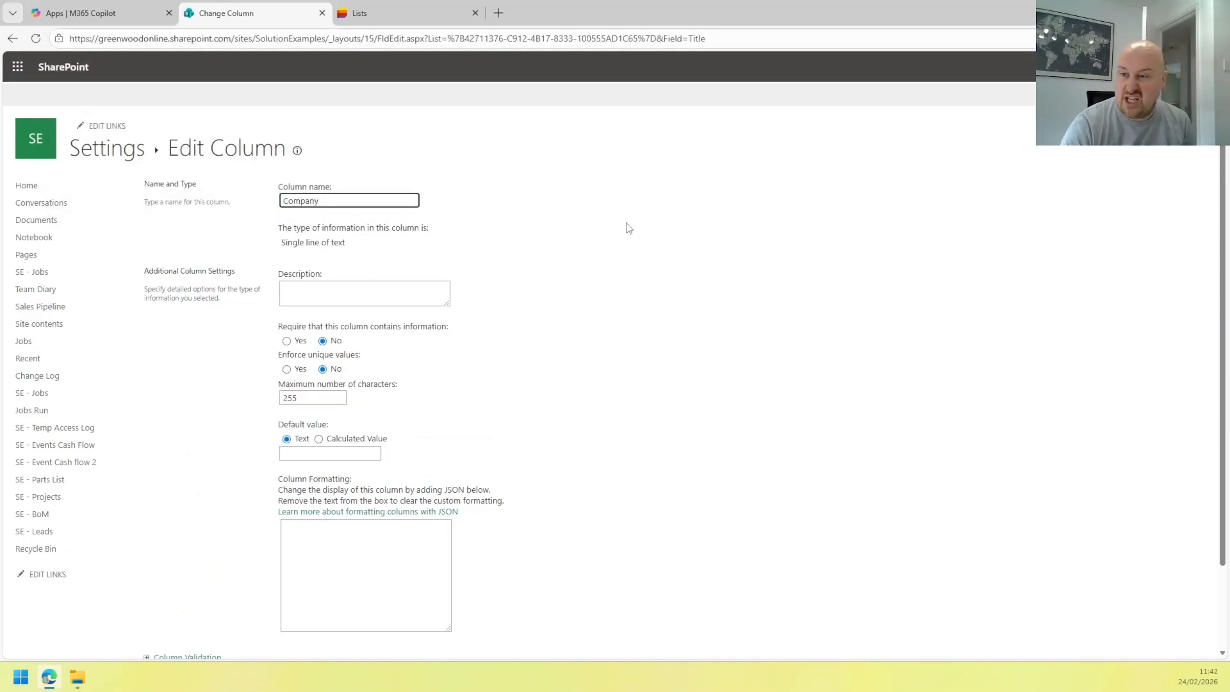
{"action": "scroll", "coordinate": [705, 307], "scroll_direction": "down", "scroll_amount": 2}
{"action": "left_click", "coordinate": [1126, 588]}
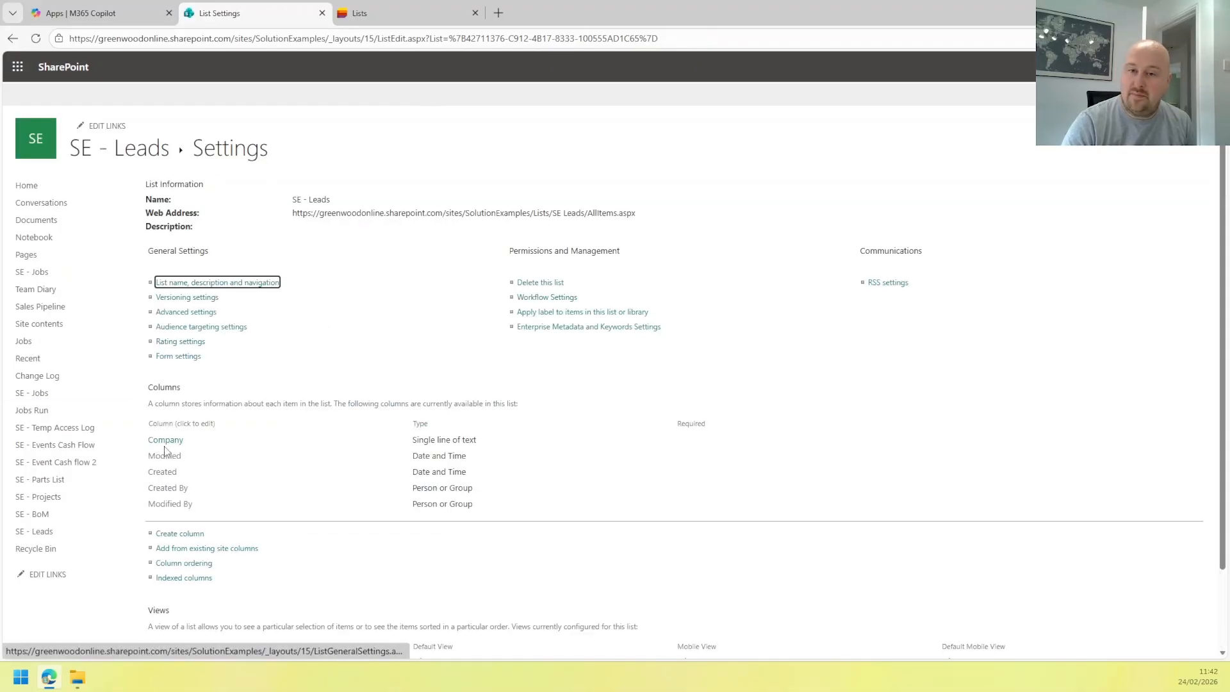
Add a required single-line text column named 'Contact Name' to the SE - Leads list.
{"action": "left_click", "coordinate": [121, 146]}
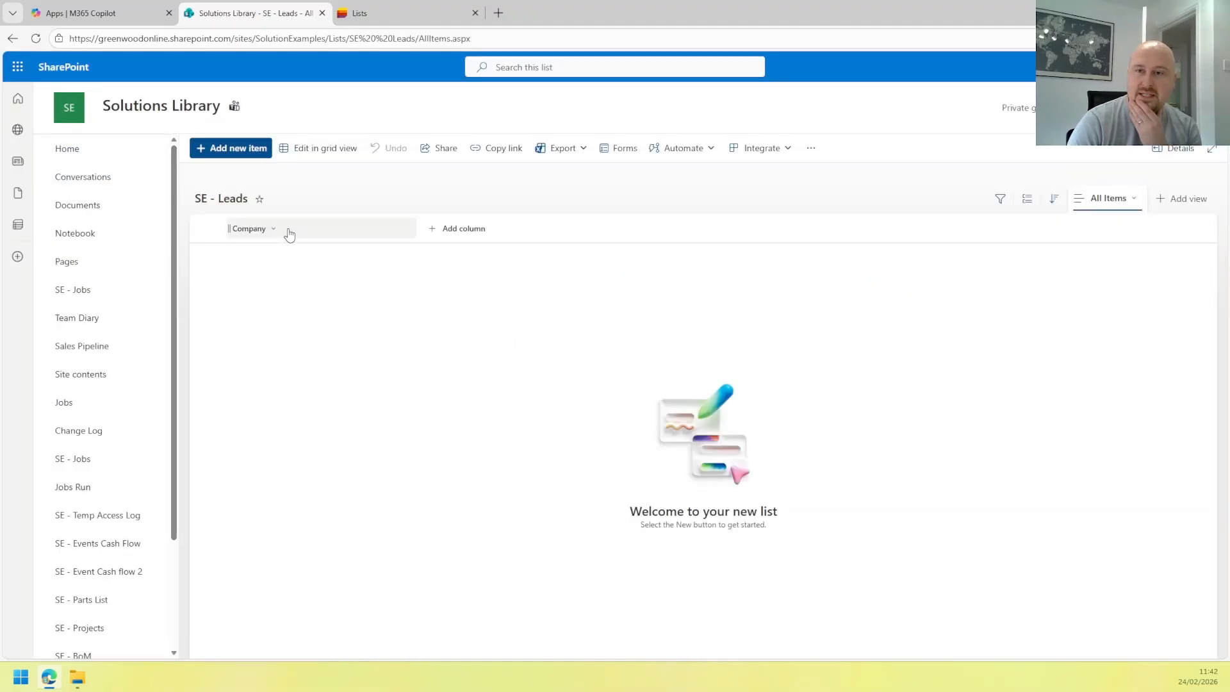
{"action": "left_click", "coordinate": [288, 235]}
{"action": "key", "text": "Escape"}
{"action": "left_click", "coordinate": [470, 229]}
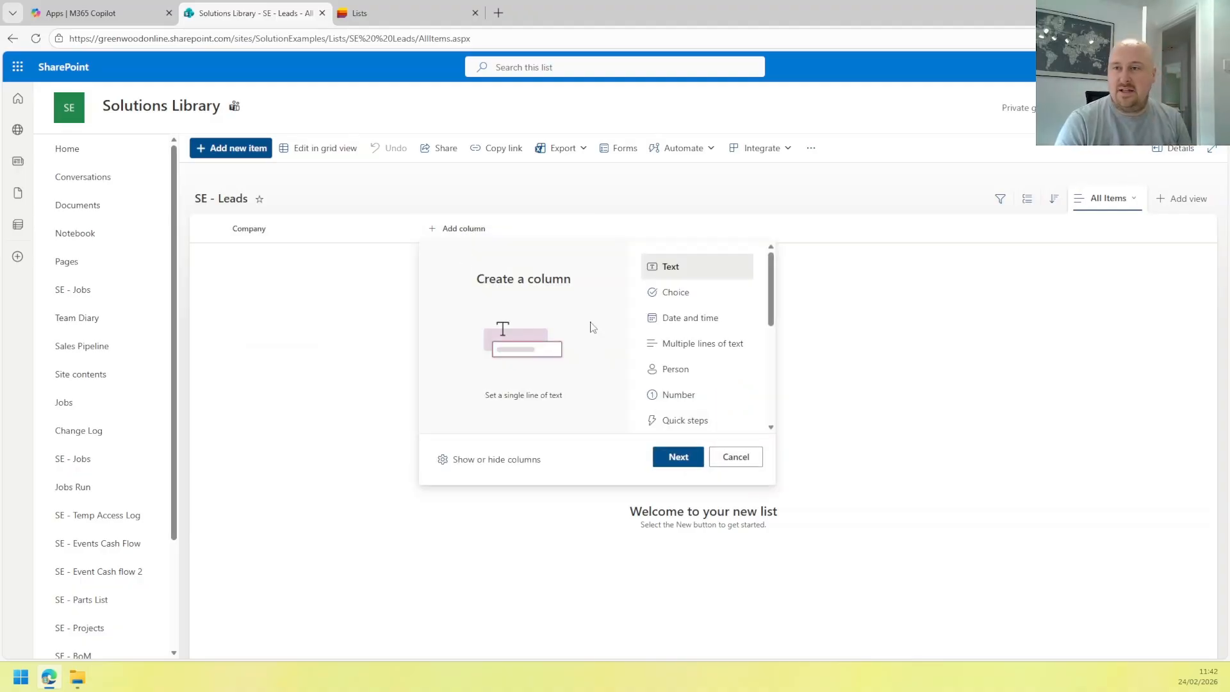
{"action": "left_click", "coordinate": [663, 458]}
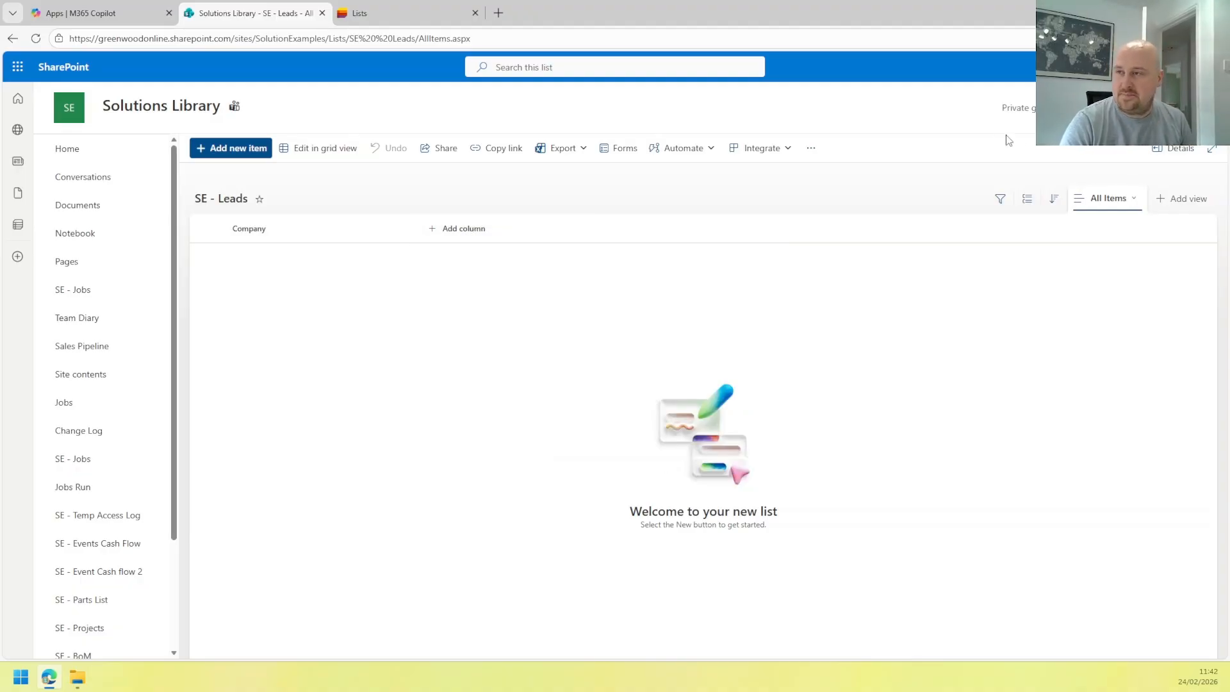
{"action": "type", "text": "C"}
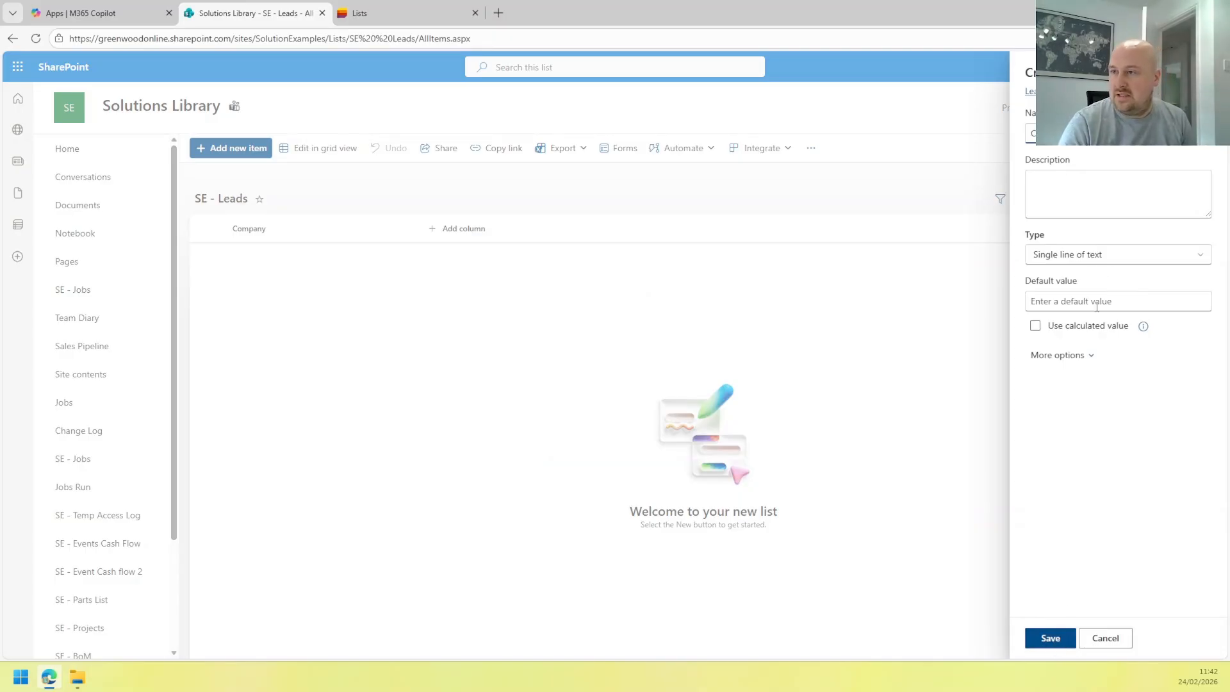
{"action": "left_click", "coordinate": [1087, 355]}
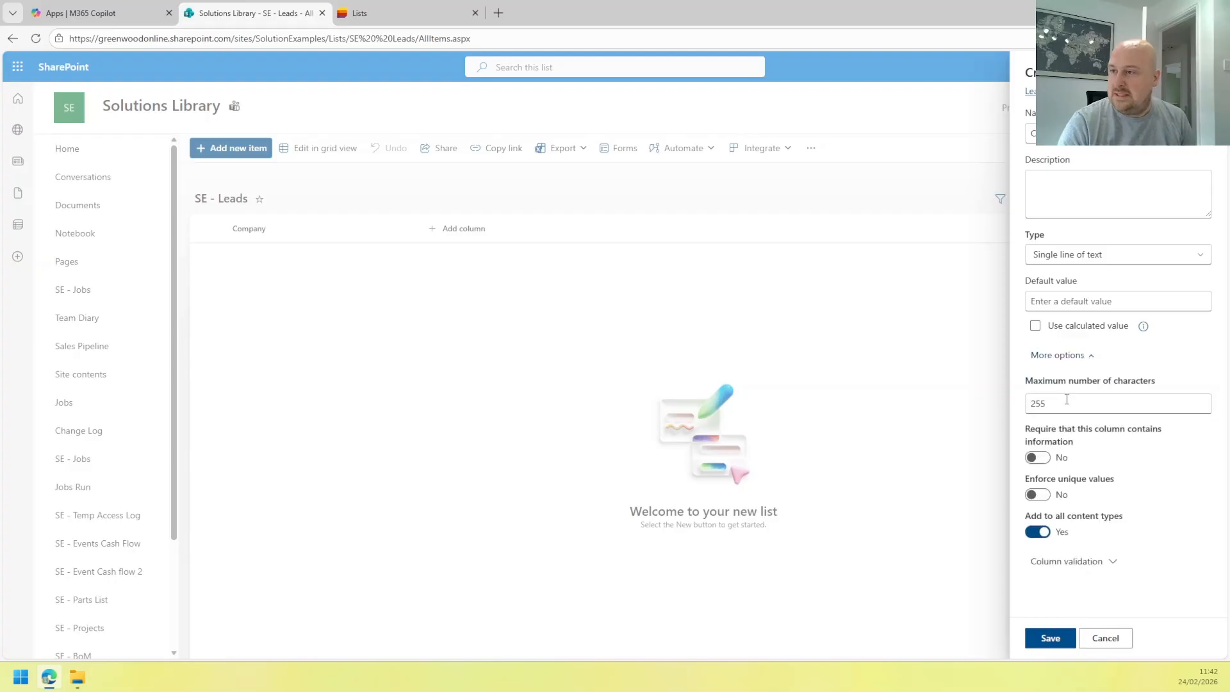
{"action": "left_click", "coordinate": [1064, 404]}
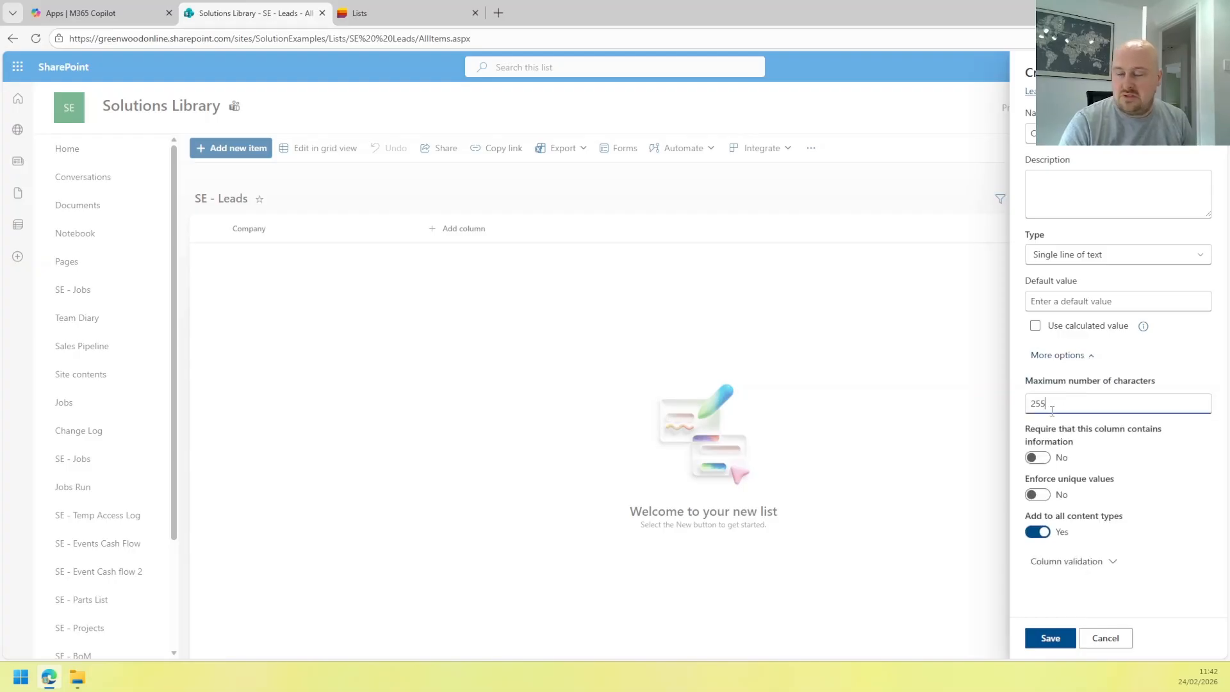
{"action": "left_click", "coordinate": [1039, 458]}
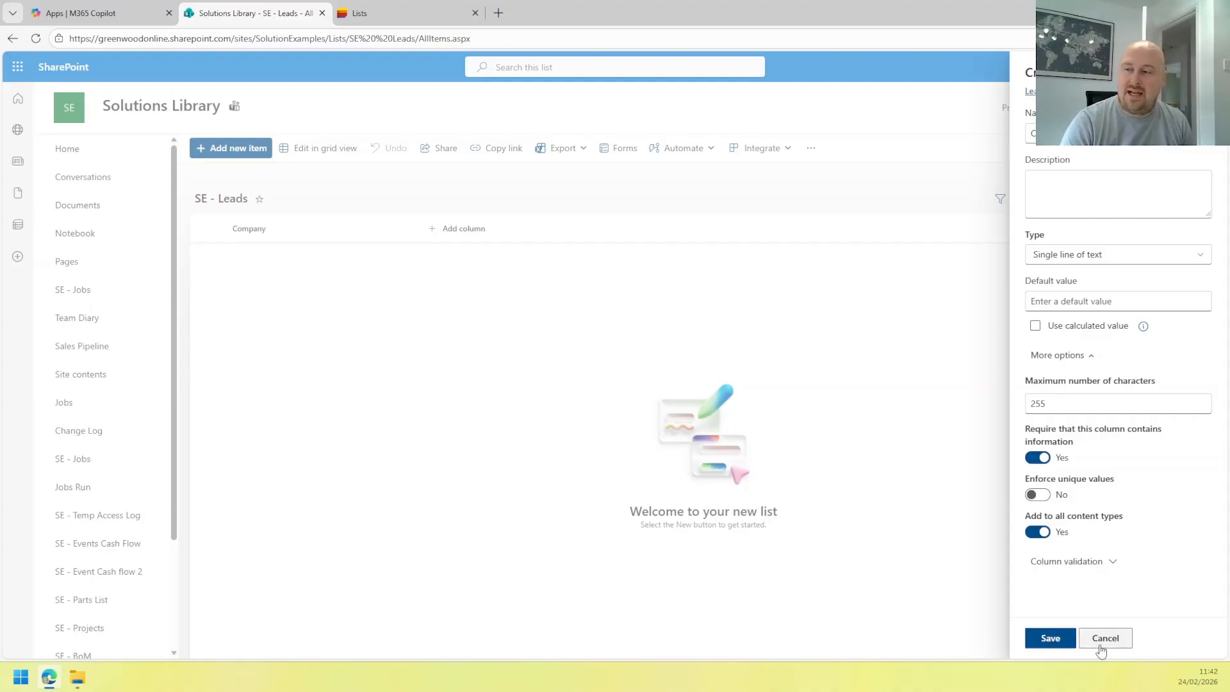
{"action": "left_click", "coordinate": [1050, 638]}
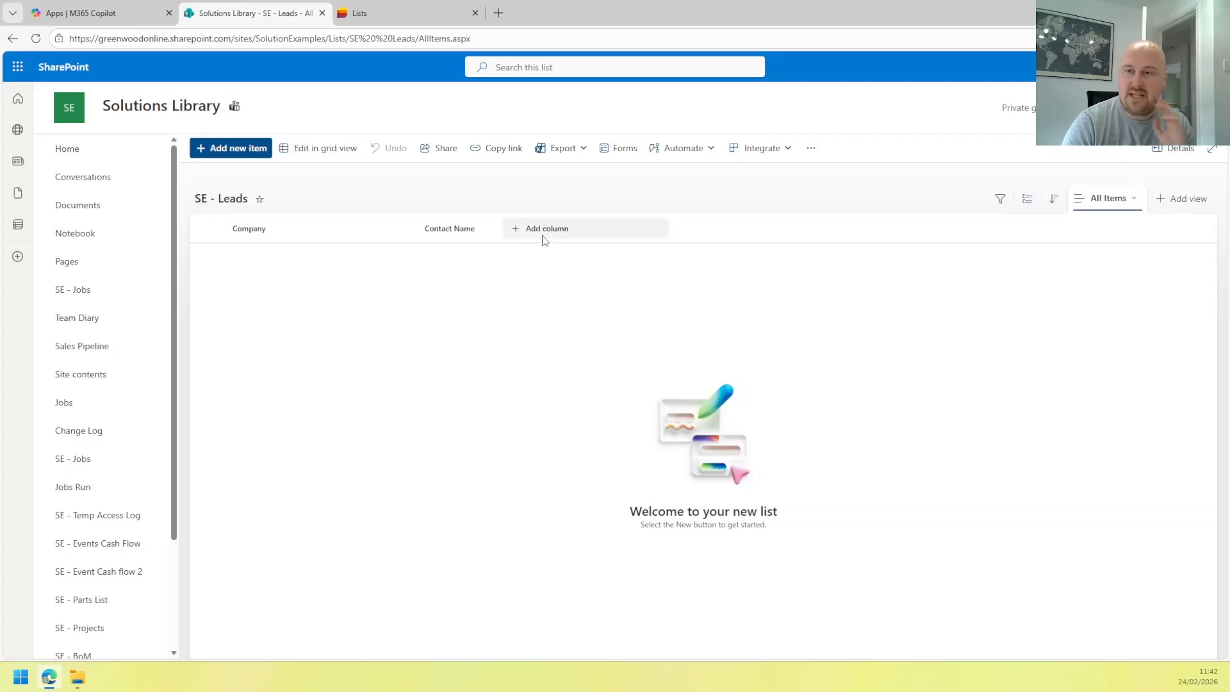
{"action": "left_click", "coordinate": [542, 232]}
Add a required single-line text column named 'Contact Email' after Contact Name.
{"action": "left_click", "coordinate": [761, 457]}
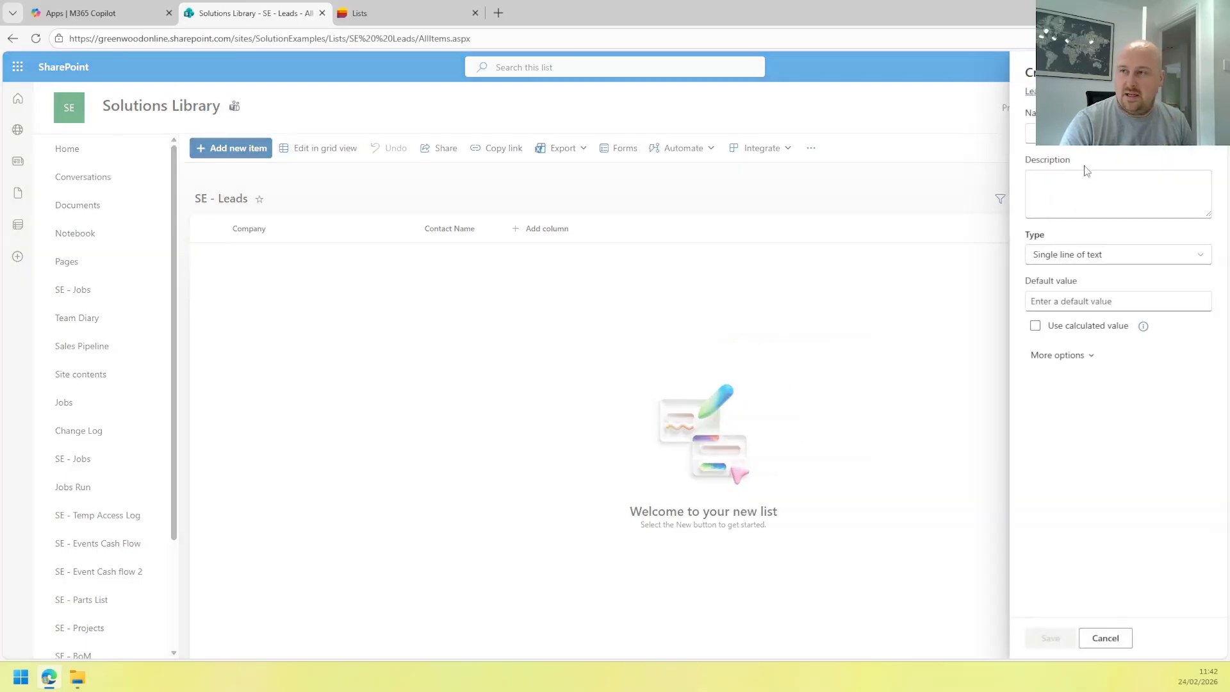
{"action": "type", "text": "C"}
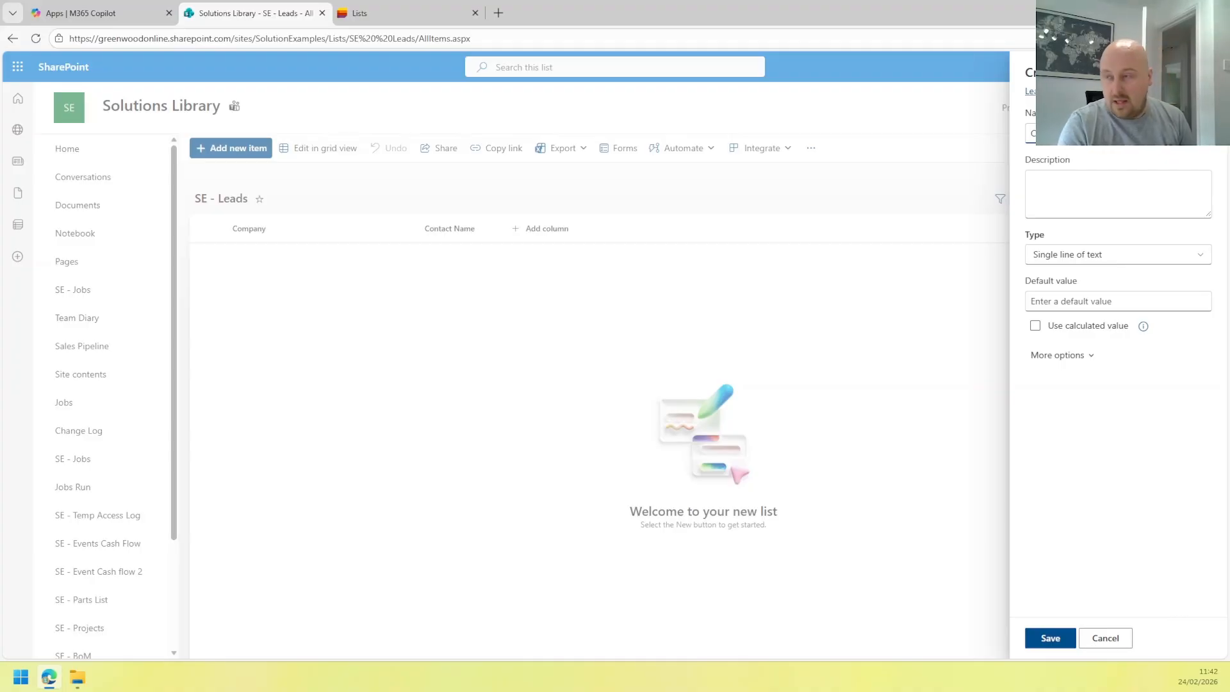
{"action": "left_click", "coordinate": [1078, 360]}
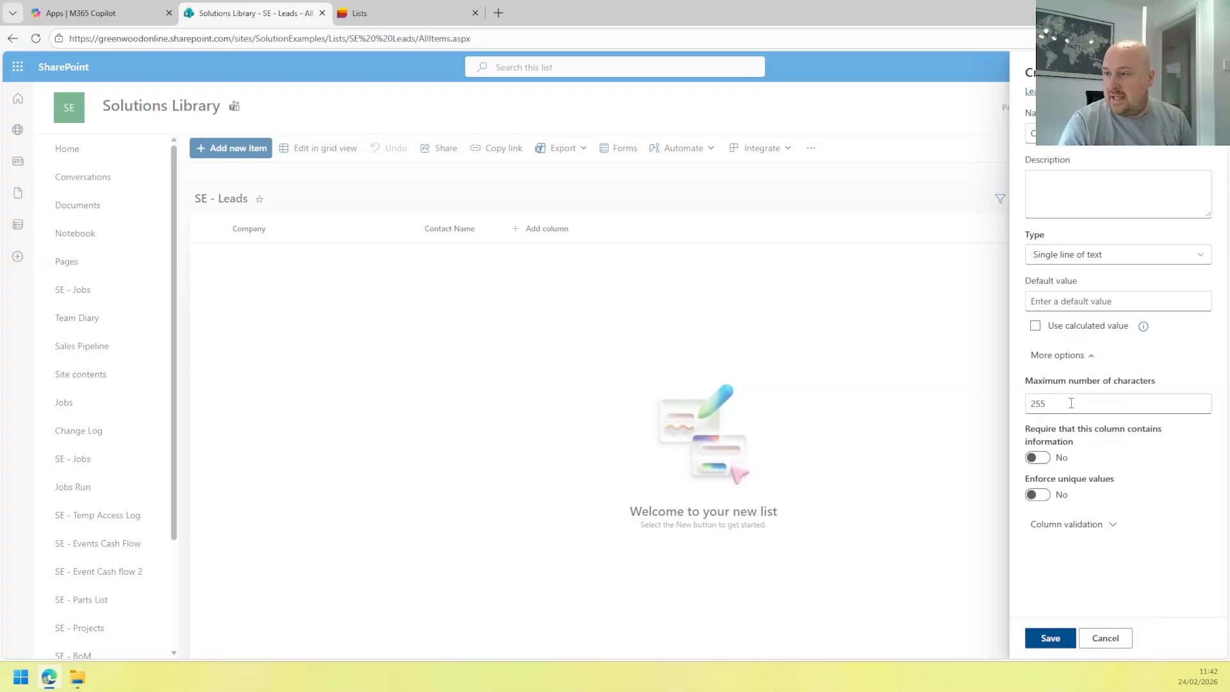
{"action": "left_click", "coordinate": [1045, 459]}
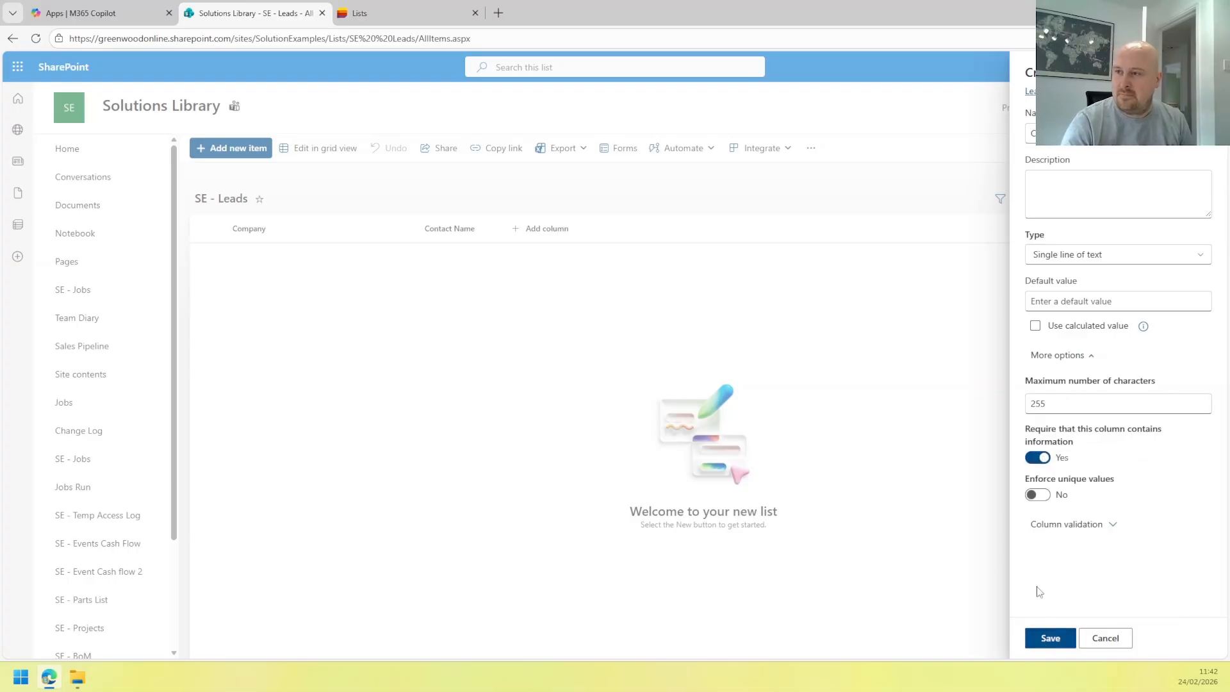
{"action": "left_click", "coordinate": [1064, 525]}
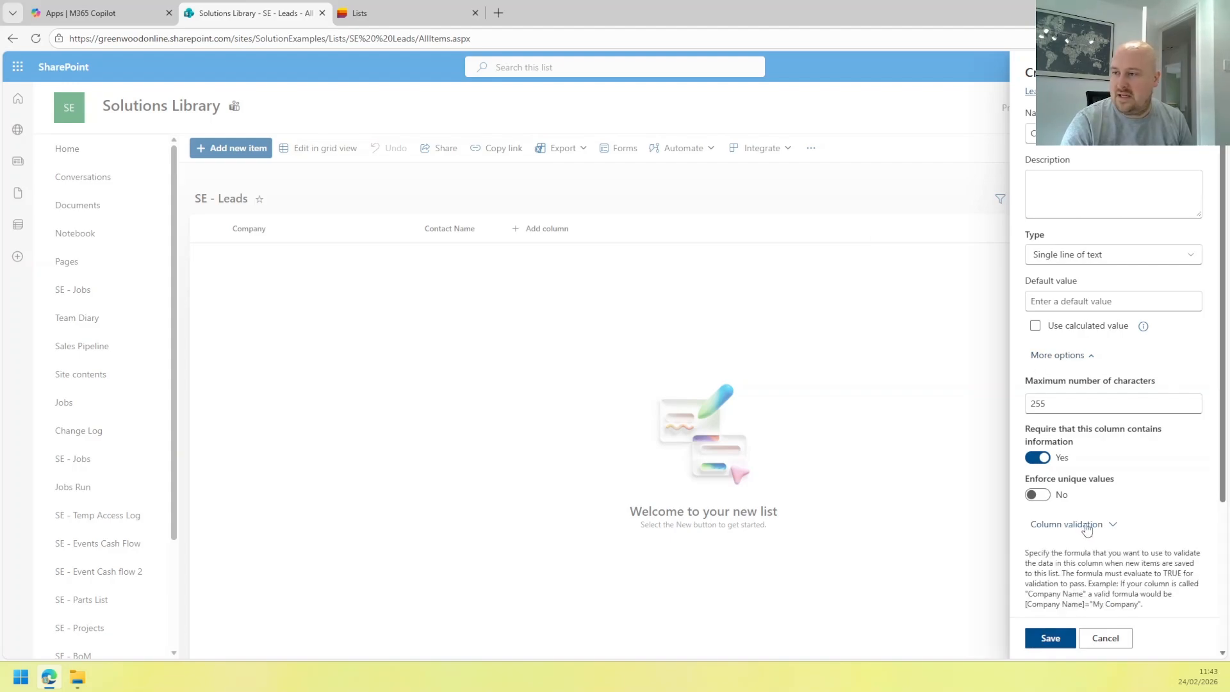
{"action": "left_click", "coordinate": [1083, 525]}
{"action": "left_click", "coordinate": [1049, 637]}
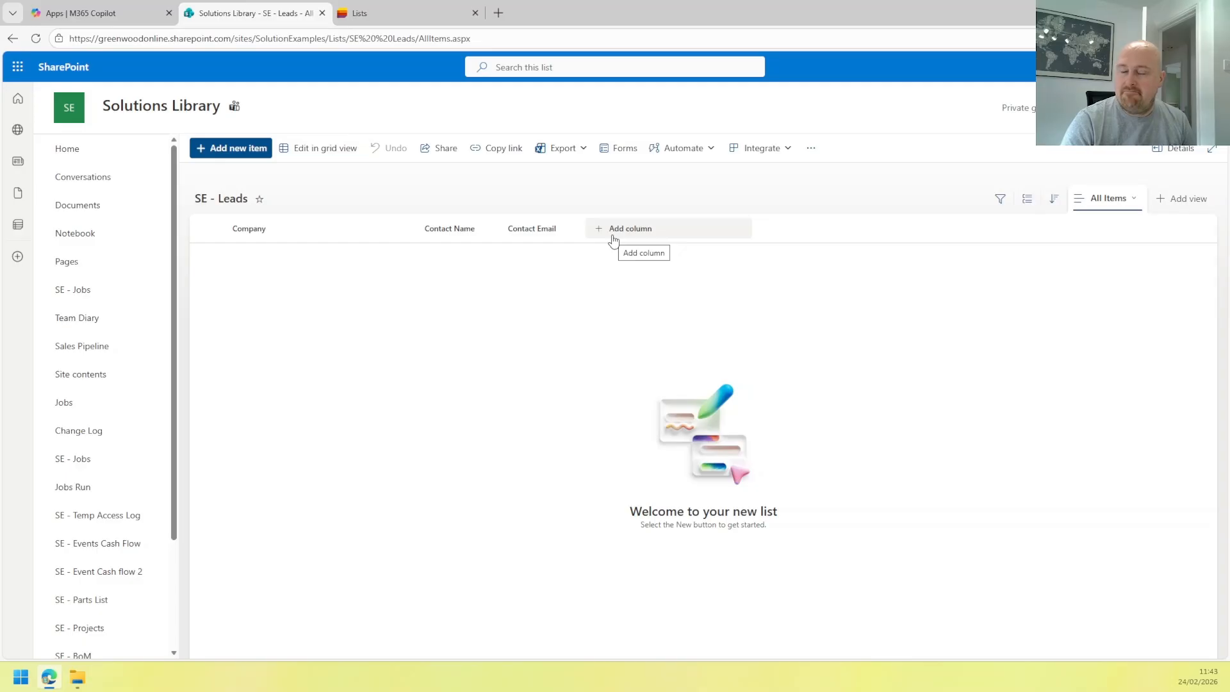
{"action": "left_click", "coordinate": [613, 240]}
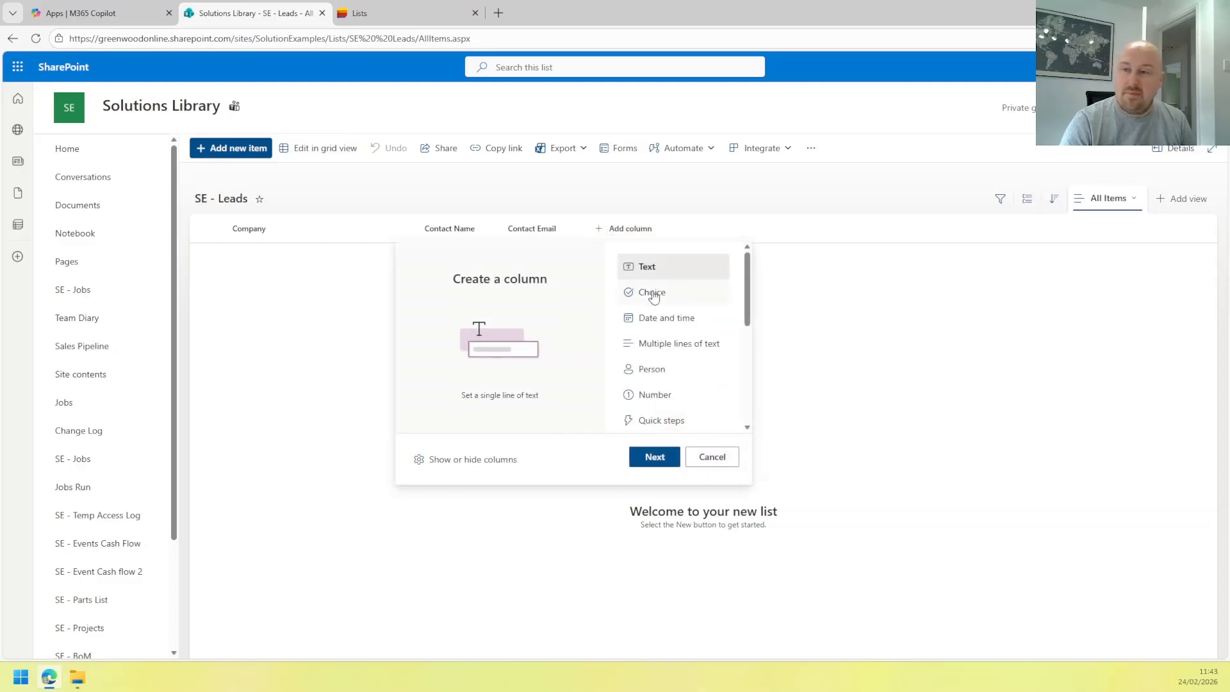
{"action": "left_click", "coordinate": [653, 296]}
Name the choice column 'Temp' with choices Cold, Warm and Hot, colouring Hot red.
{"action": "left_click", "coordinate": [654, 456]}
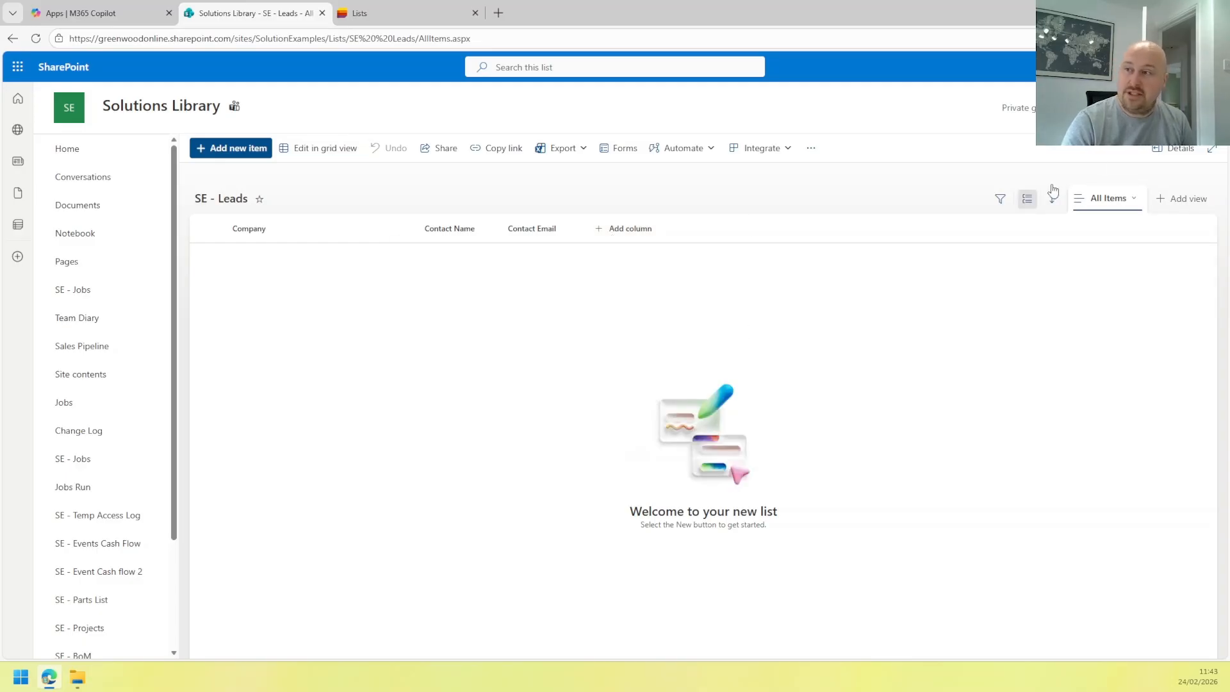
{"action": "type", "text": "T"}
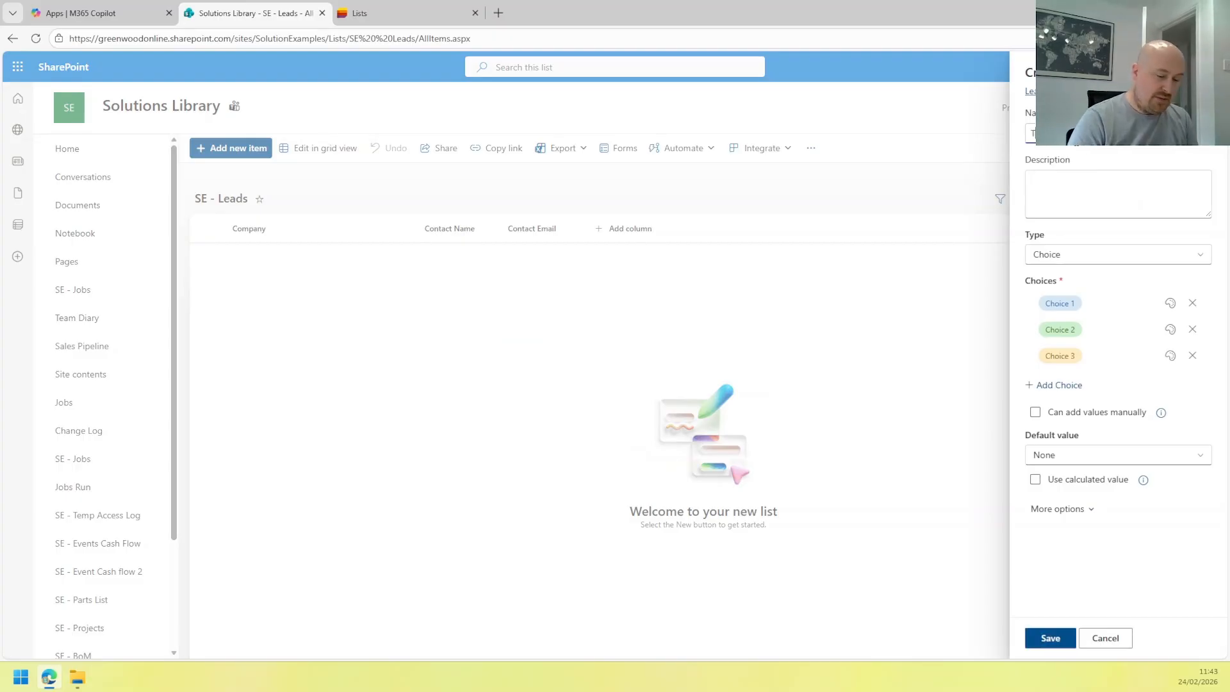
{"action": "left_click", "coordinate": [1083, 301]}
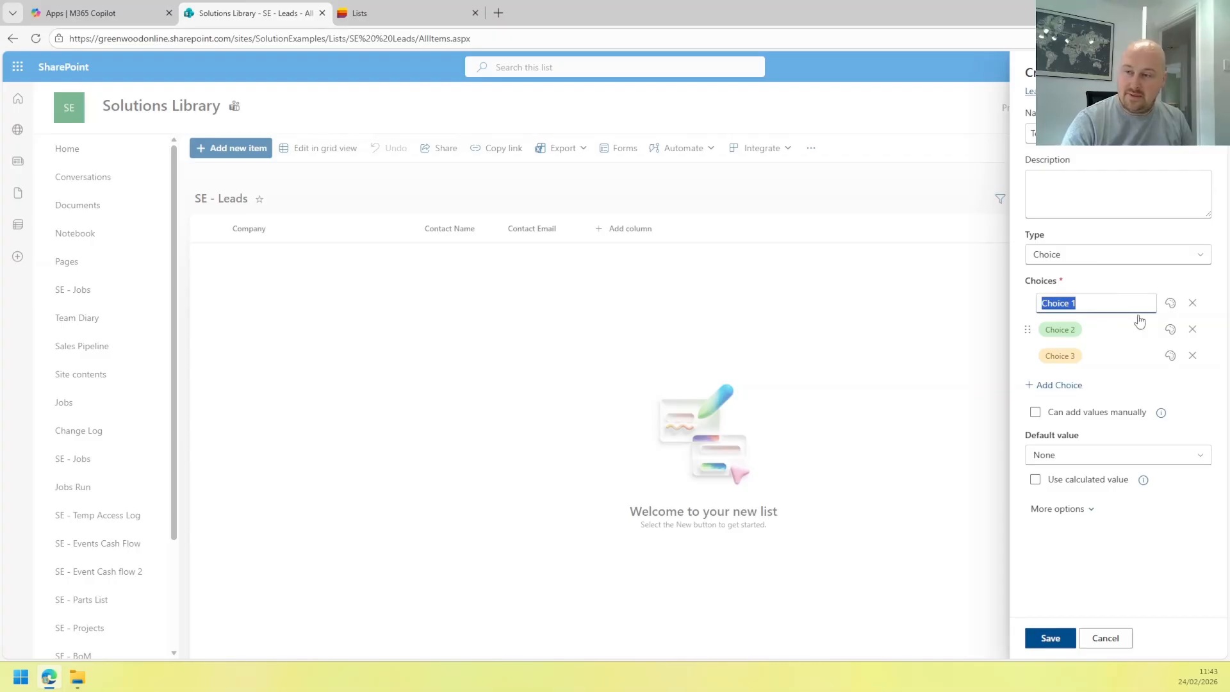
{"action": "type", "text": "Cold"}
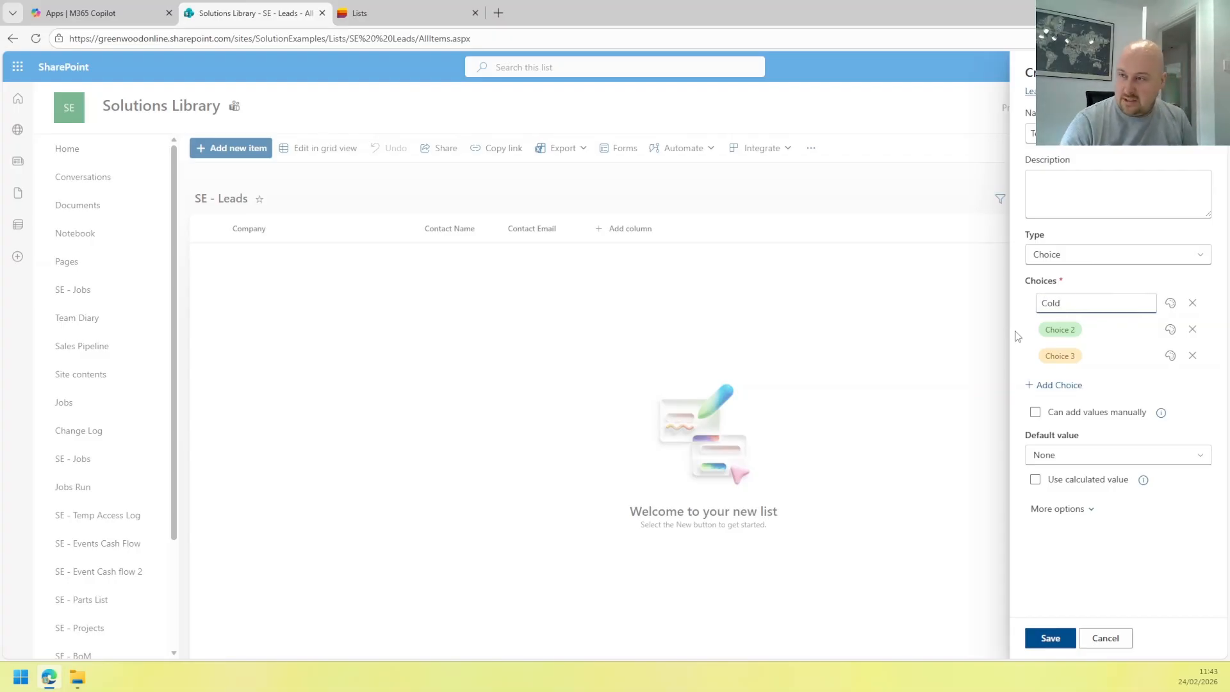
{"action": "left_click_drag", "start_coordinate": [1028, 356], "coordinate": [1029, 336]}
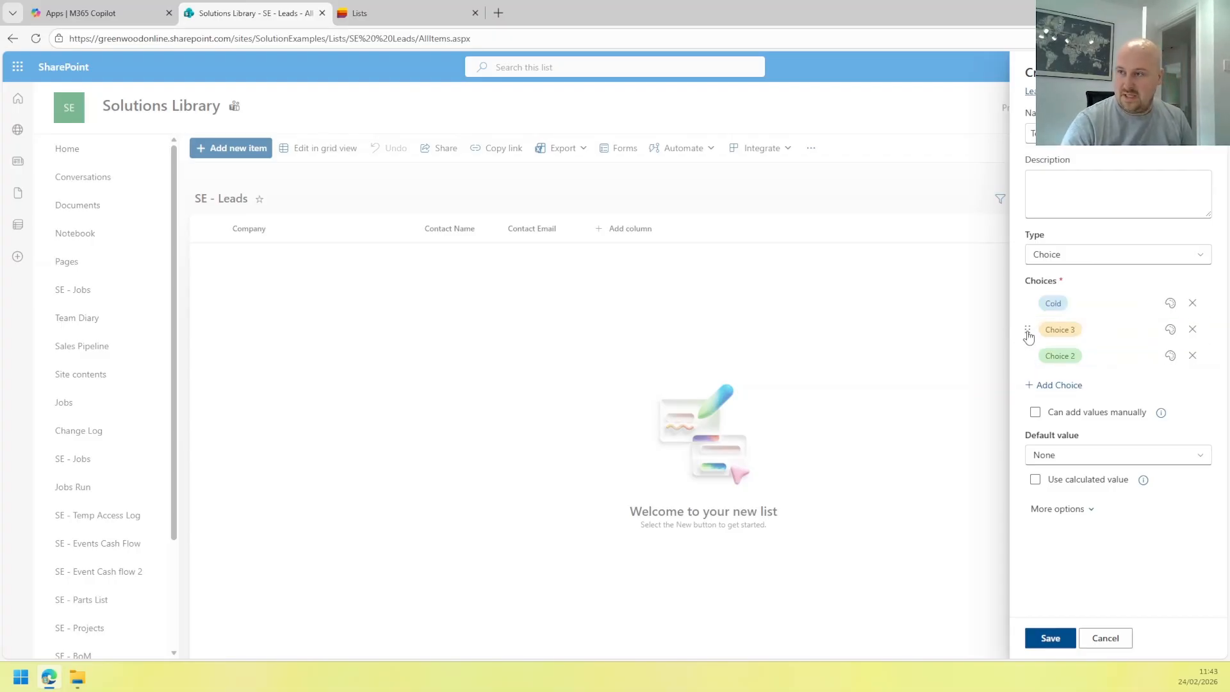
{"action": "left_click", "coordinate": [1068, 331]}
{"action": "type", "text": "WEa"}
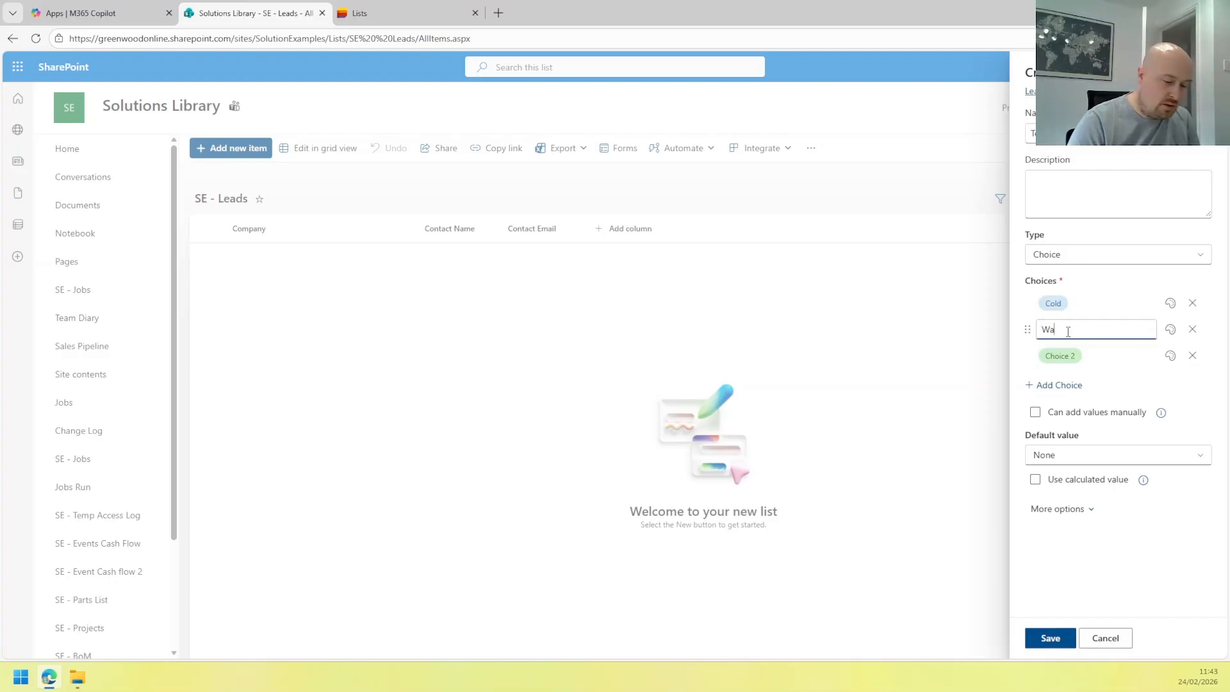
{"action": "left_click", "coordinate": [1060, 356]}
{"action": "left_click", "coordinate": [1170, 356]}
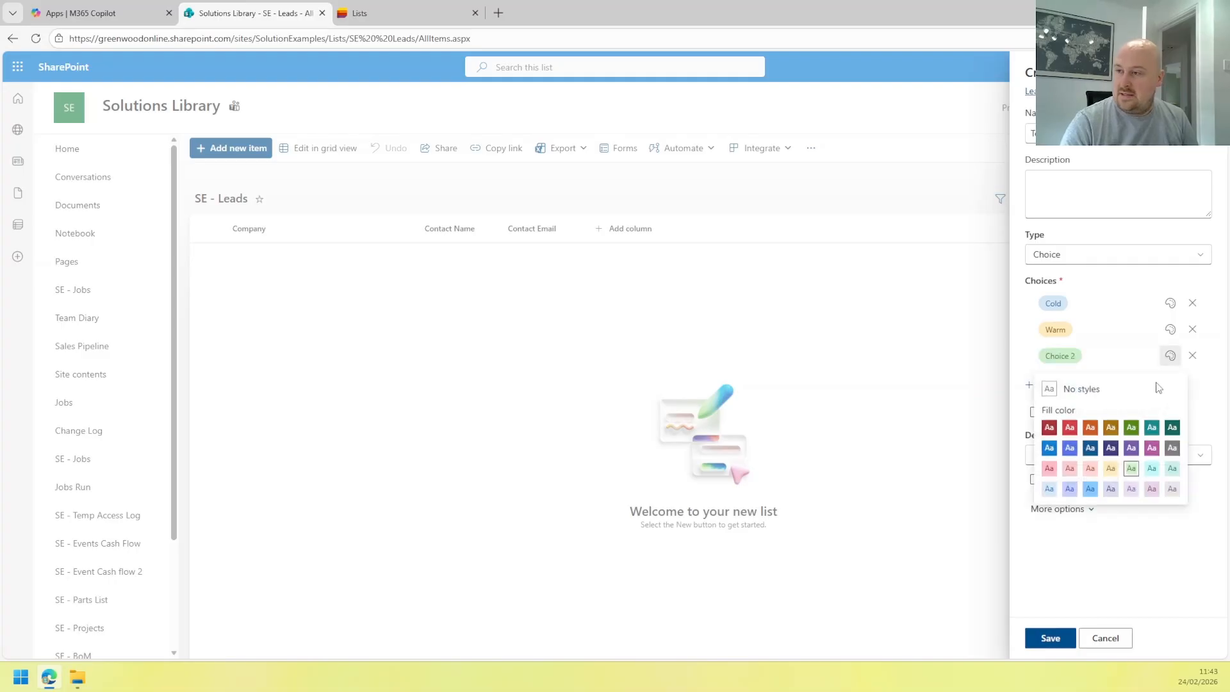
{"action": "left_click", "coordinate": [1069, 427]}
{"action": "left_click", "coordinate": [1063, 355]}
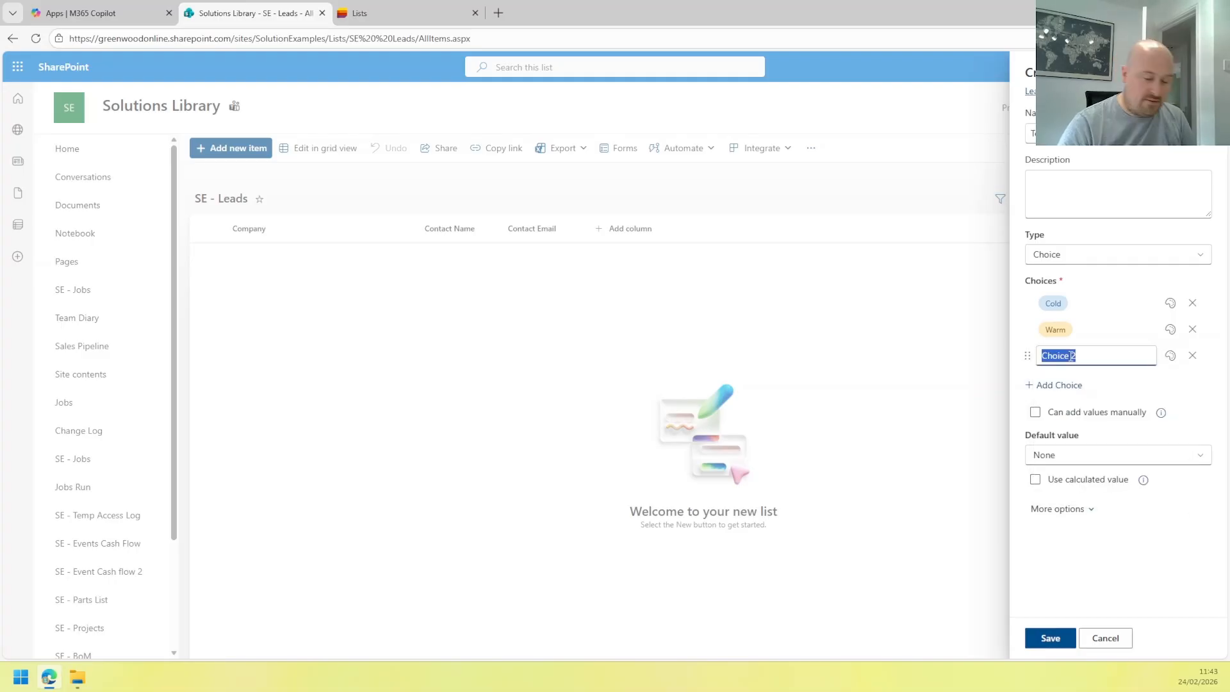
{"action": "type", "text": "Hot"}
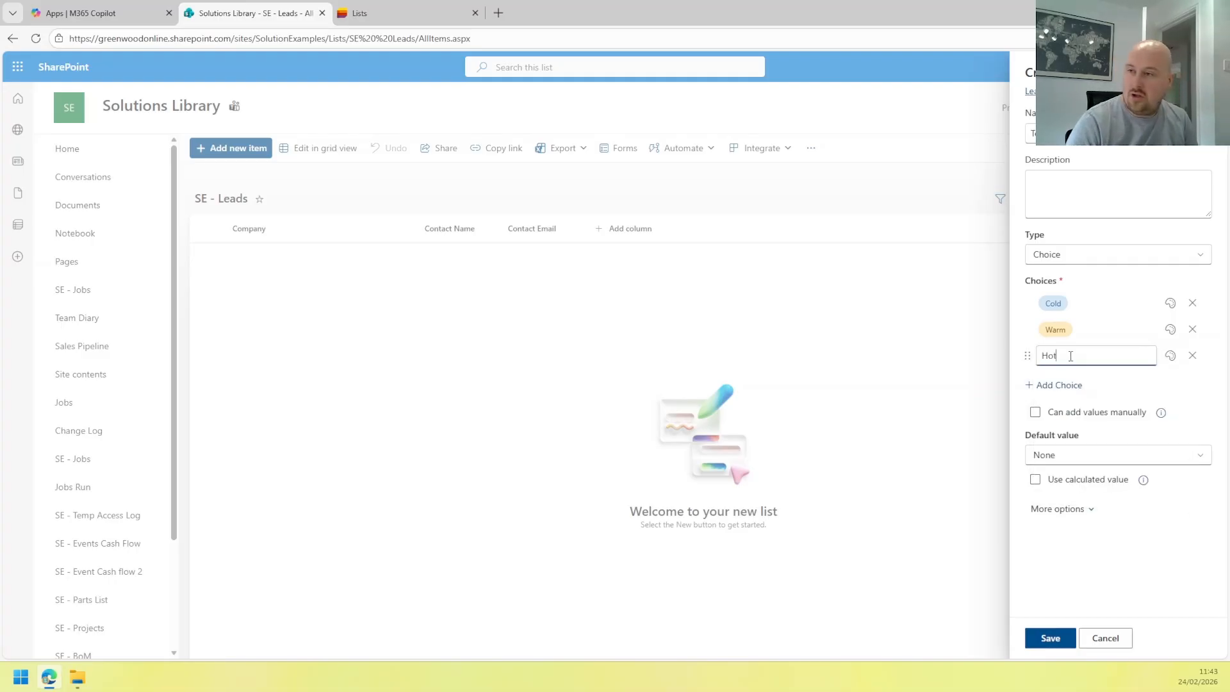
Keep Temp's default value as None, leave it optional, and save the column.
{"action": "left_click", "coordinate": [1062, 457]}
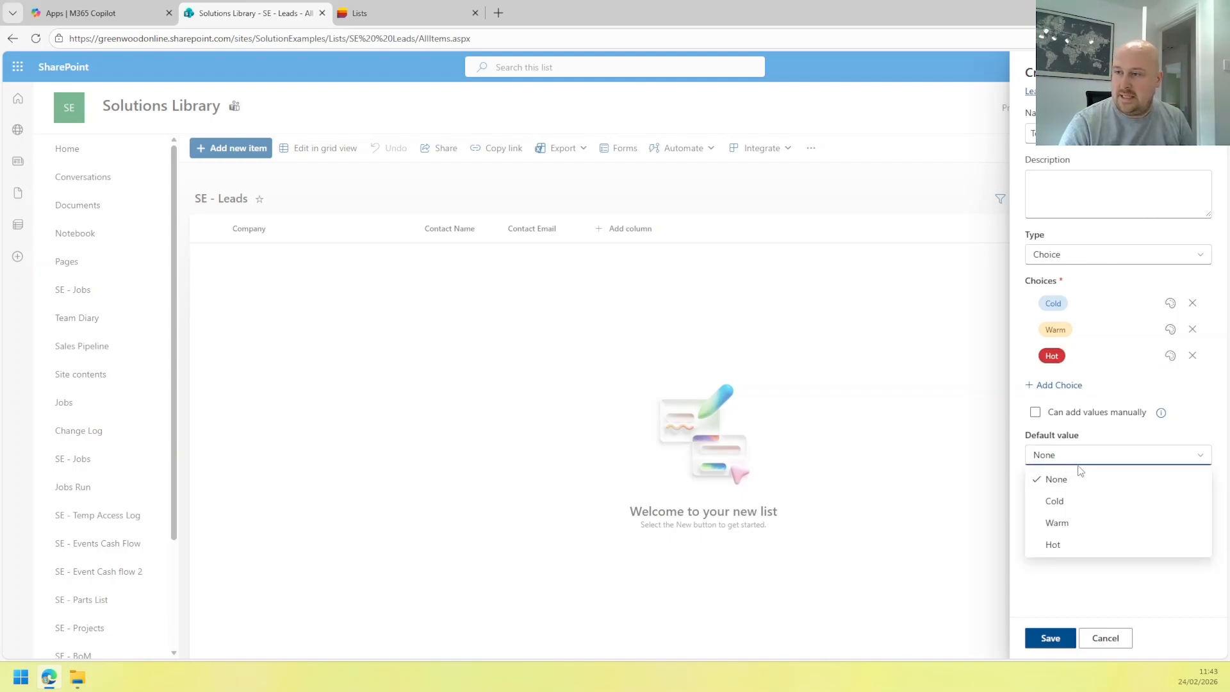
{"action": "left_click", "coordinate": [1057, 586]}
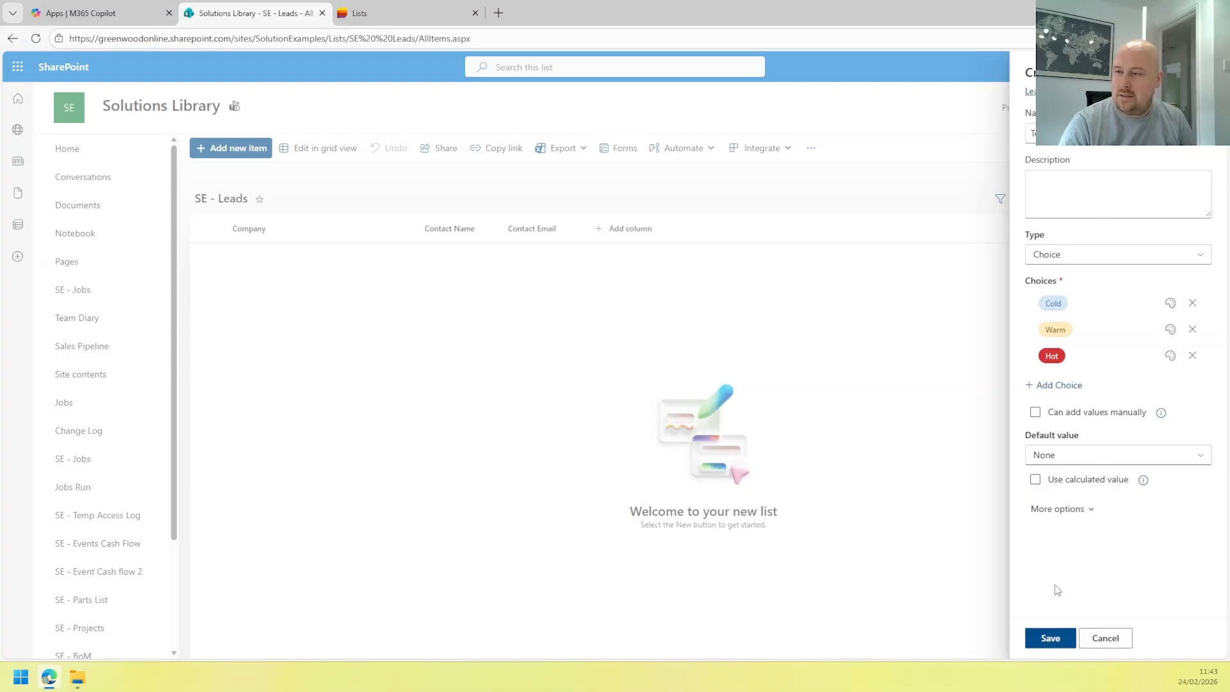
{"action": "left_click", "coordinate": [1046, 512]}
{"action": "scroll", "coordinate": [1046, 516], "scroll_direction": "down", "scroll_amount": 1}
{"action": "scroll", "coordinate": [1046, 517], "scroll_direction": "down", "scroll_amount": 2}
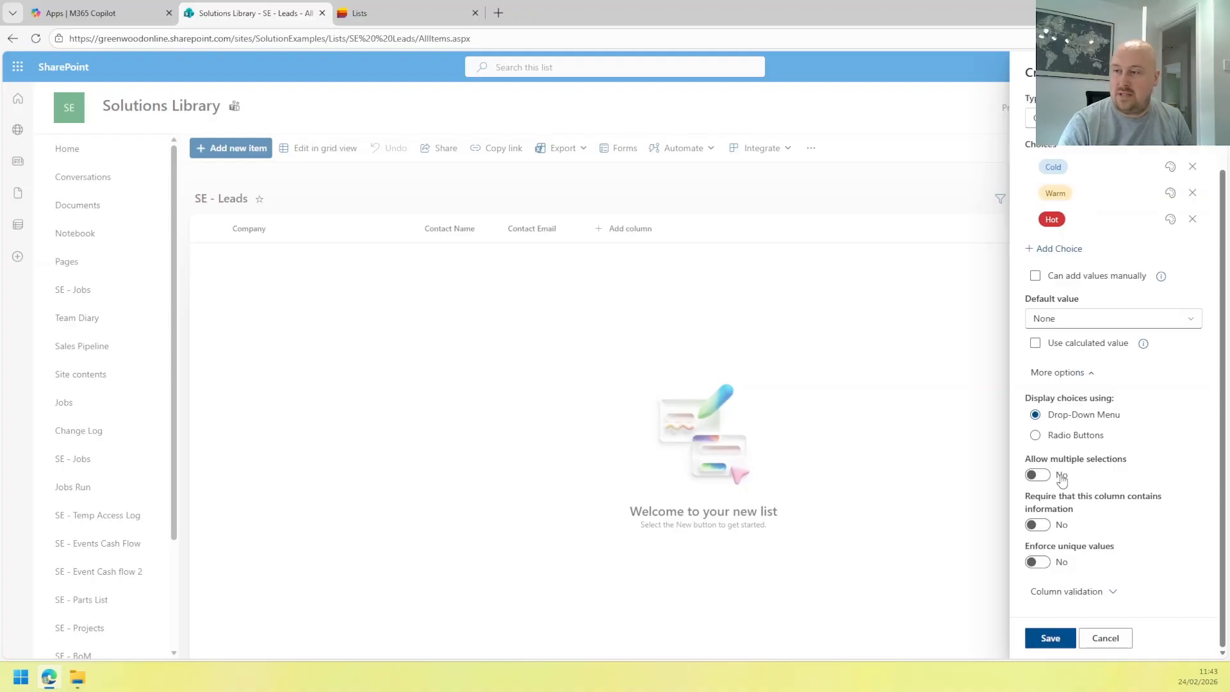
{"action": "left_click", "coordinate": [1040, 529]}
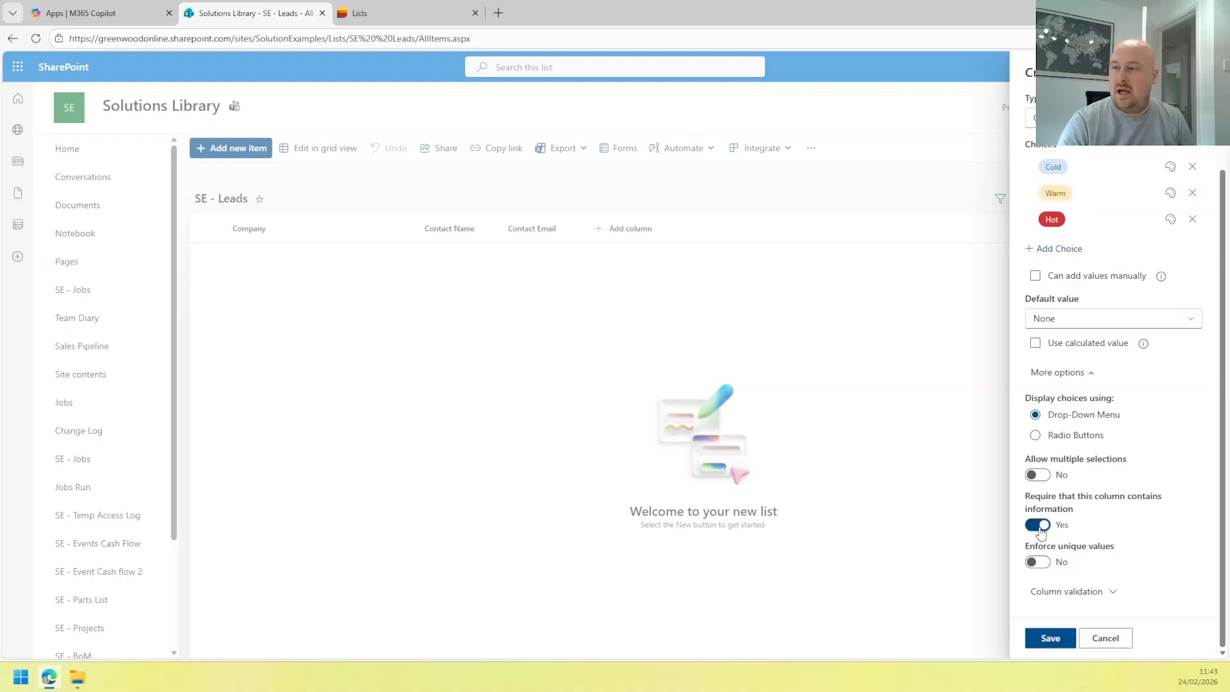
{"action": "left_click", "coordinate": [1040, 529]}
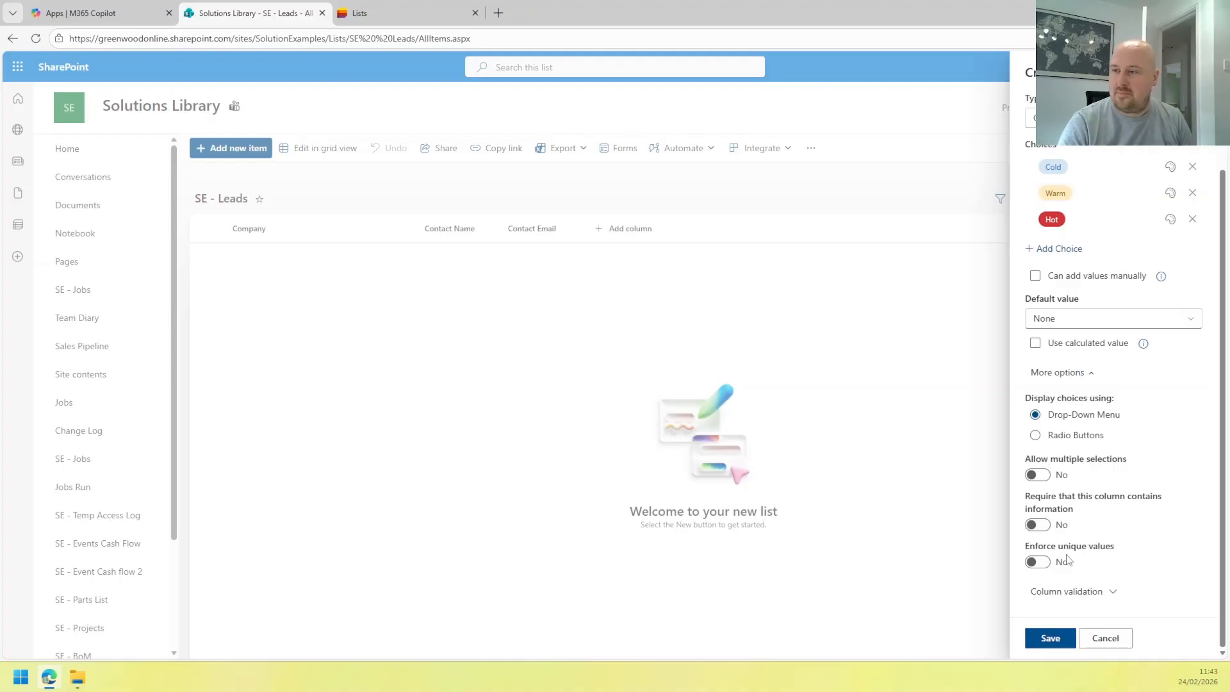
{"action": "scroll", "coordinate": [1063, 563], "scroll_direction": "up", "scroll_amount": 3}
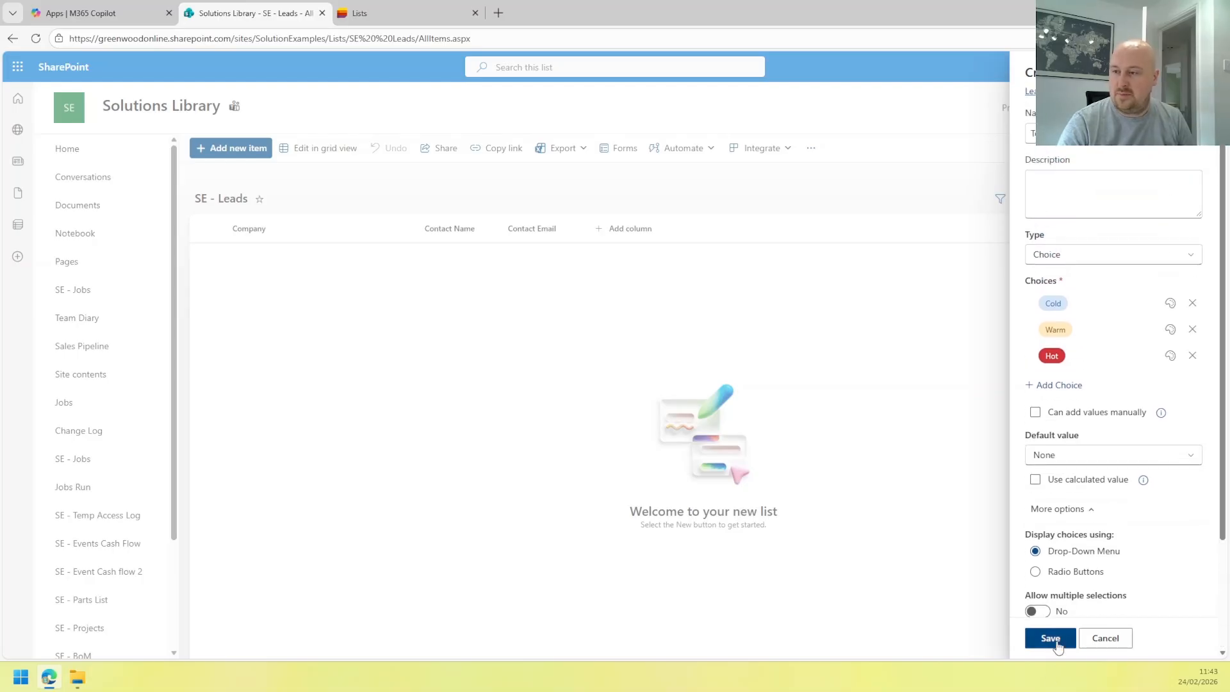
{"action": "left_click", "coordinate": [1054, 639]}
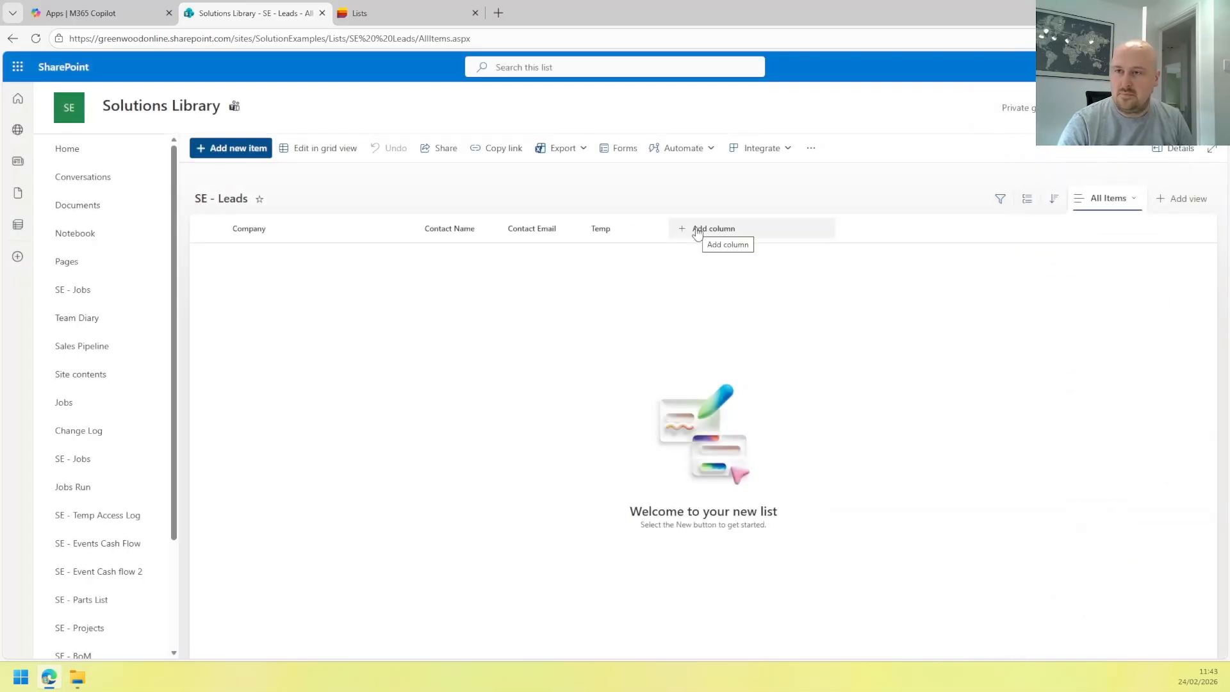
Show the built-in Created column (not Created By) in the list view after Temp.
{"action": "left_click", "coordinate": [697, 231]}
{"action": "left_click", "coordinate": [647, 229]}
{"action": "left_click", "coordinate": [616, 232]}
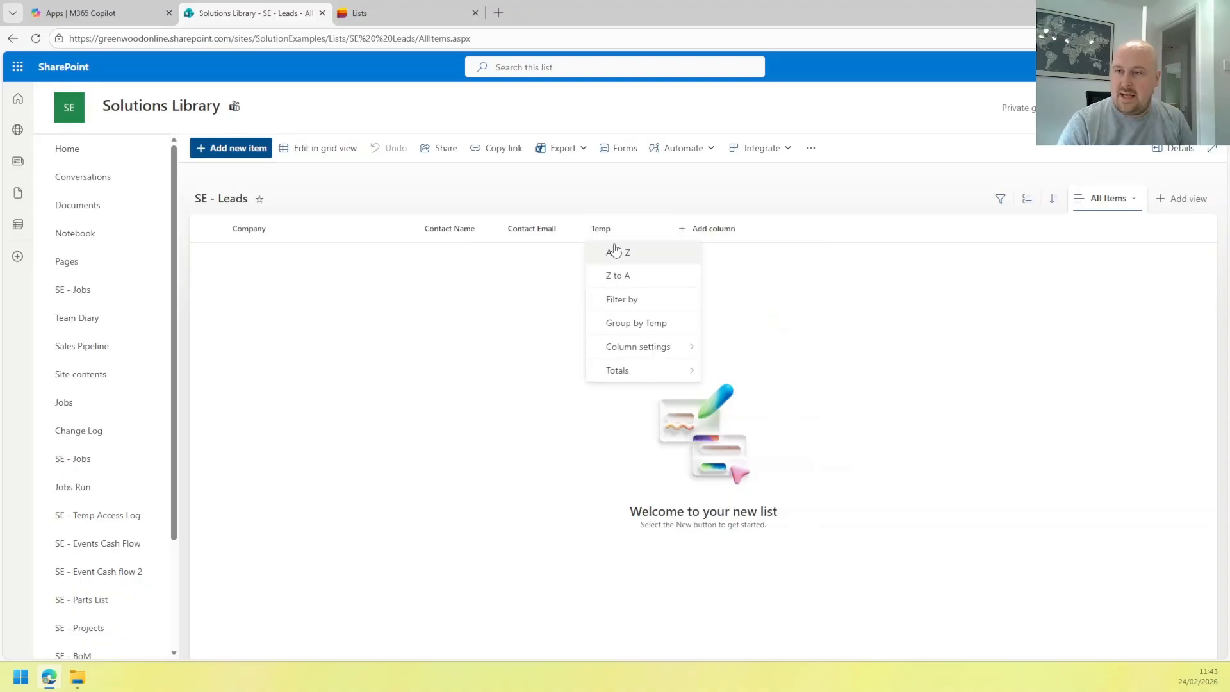
{"action": "mouse_move", "coordinate": [645, 347]}
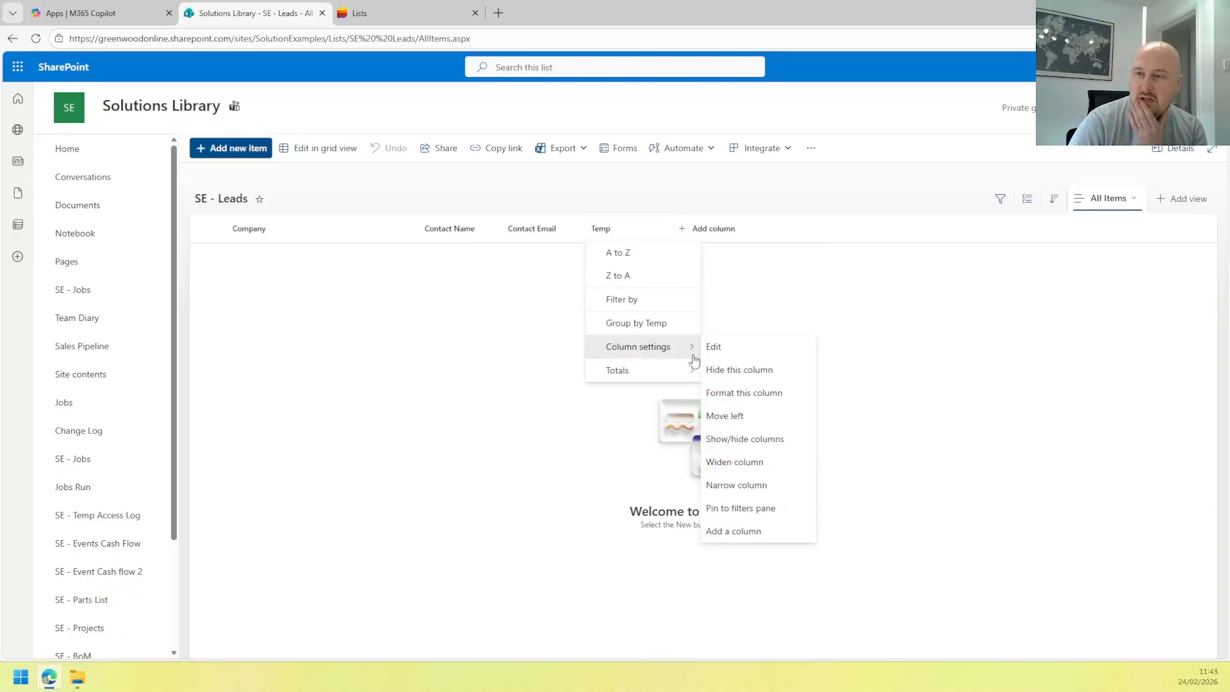
{"action": "left_click", "coordinate": [760, 442]}
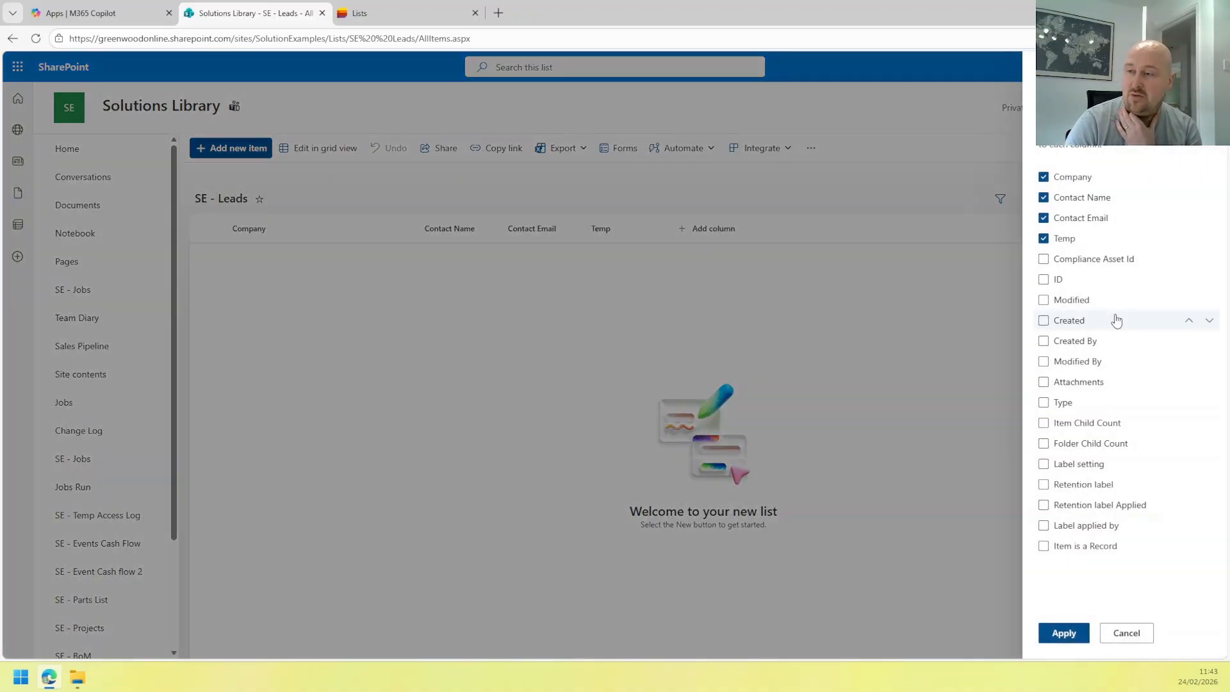
{"action": "left_click", "coordinate": [1046, 344]}
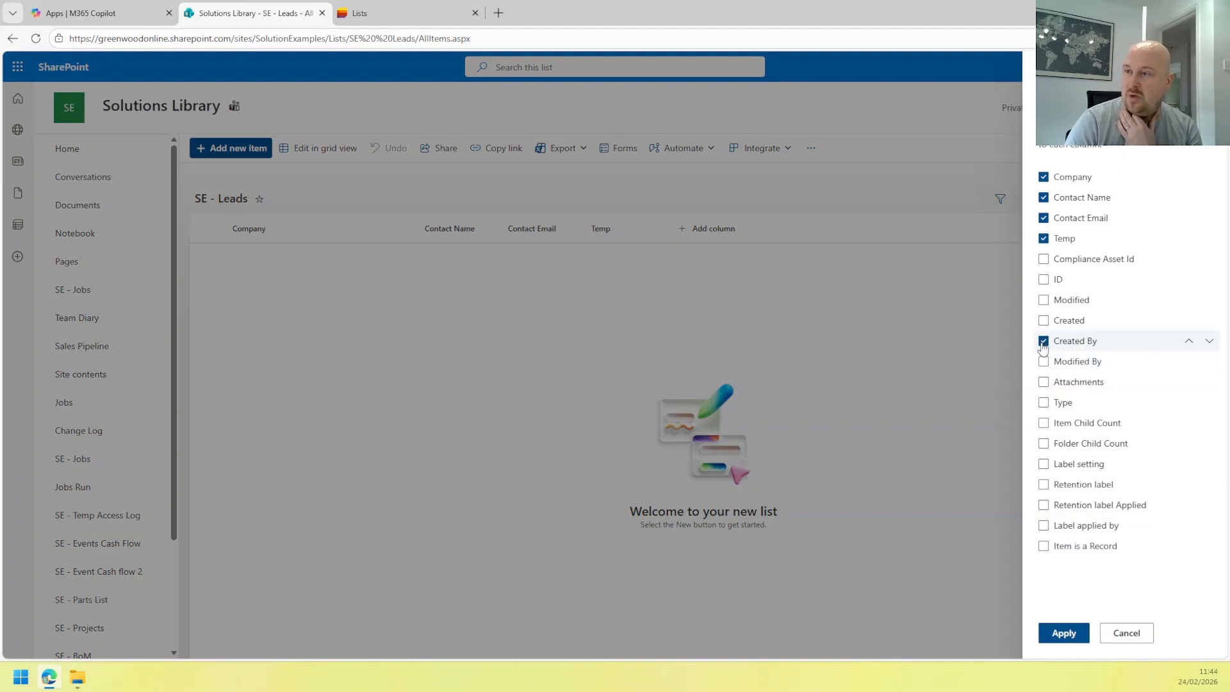
{"action": "left_click", "coordinate": [1055, 345]}
{"action": "left_click", "coordinate": [1057, 321]}
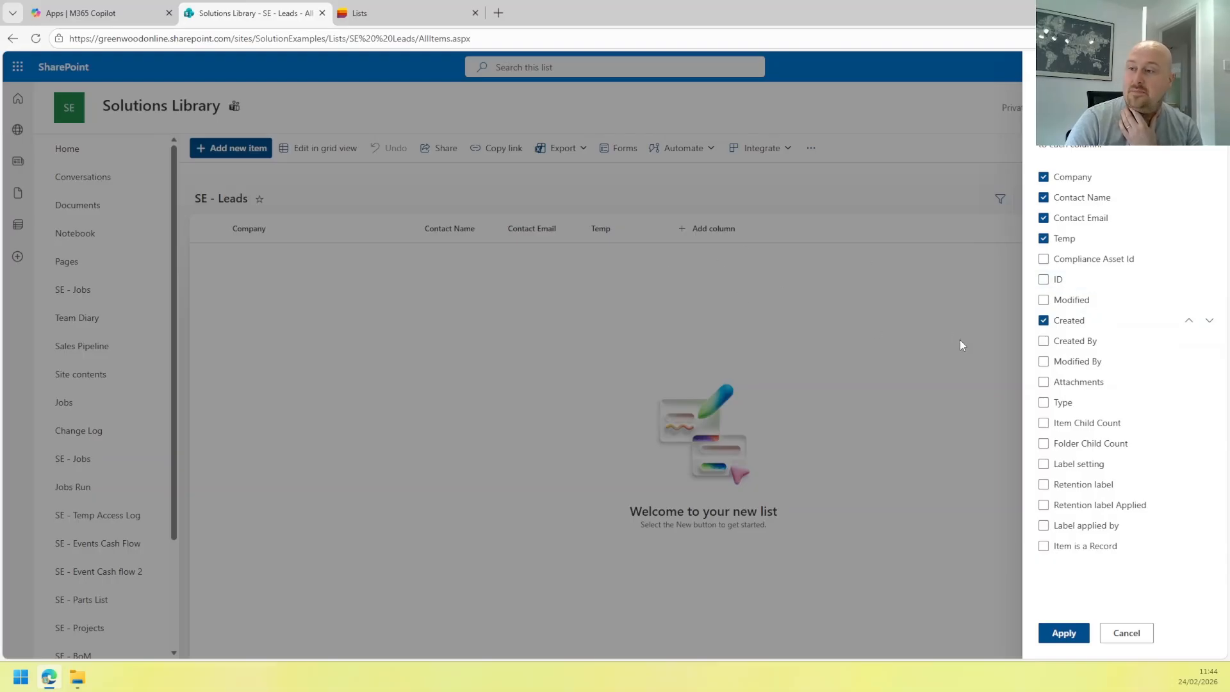
{"action": "left_click", "coordinate": [1067, 636]}
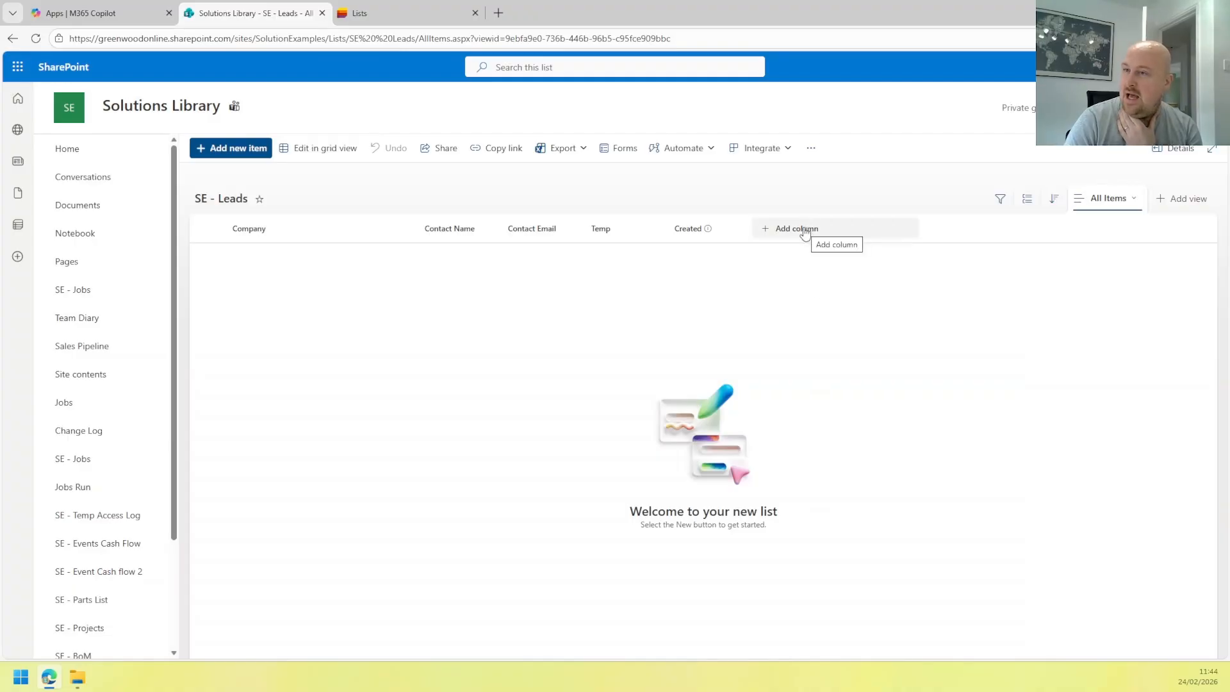
Add a 'Follow Up Call' date-and-time column with time included, friendly format and no default.
{"action": "left_click", "coordinate": [802, 229]}
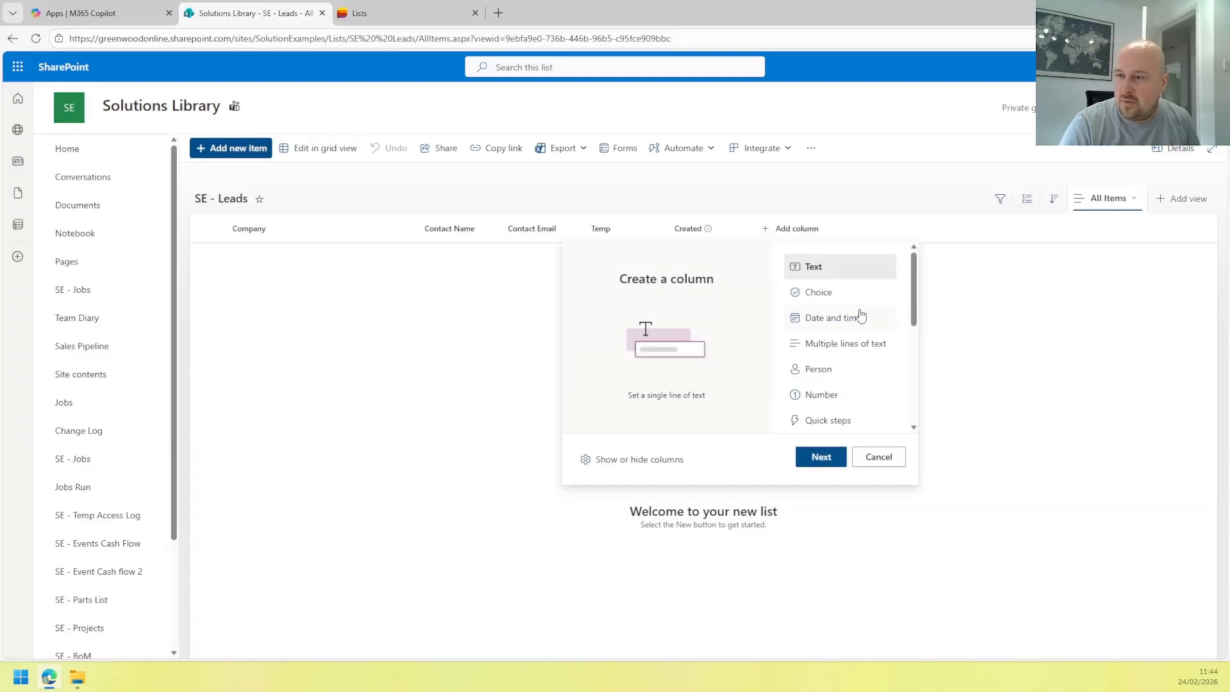
{"action": "left_click", "coordinate": [857, 327]}
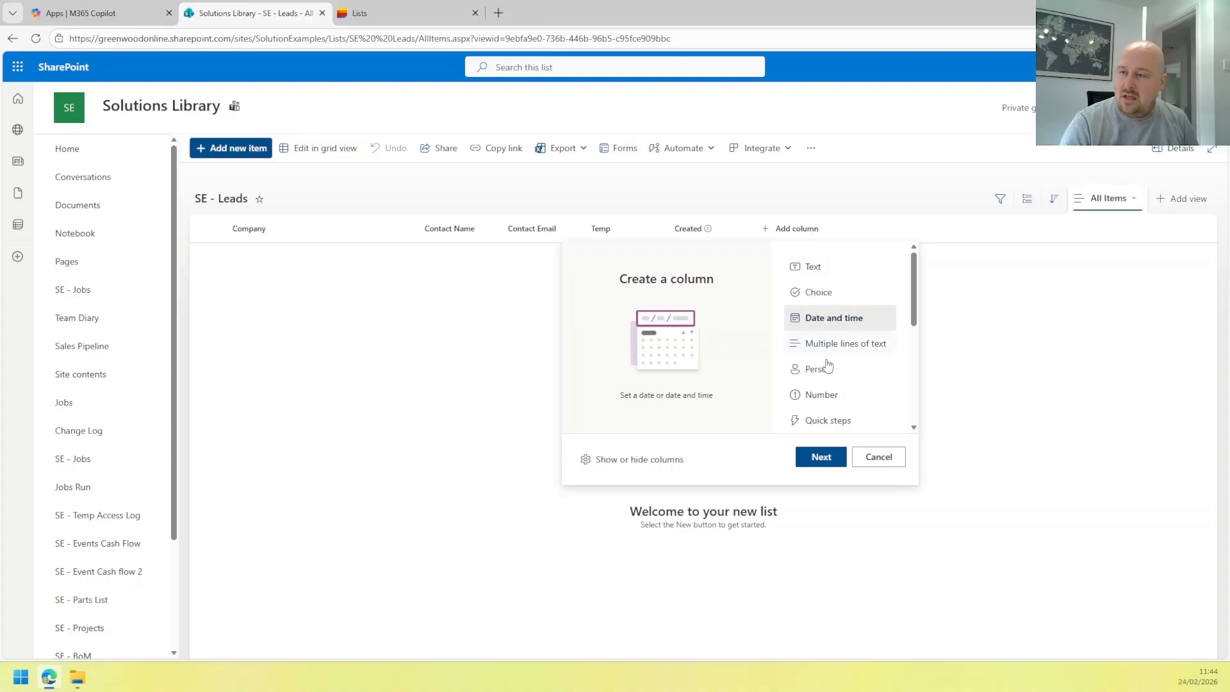
{"action": "left_click", "coordinate": [821, 456]}
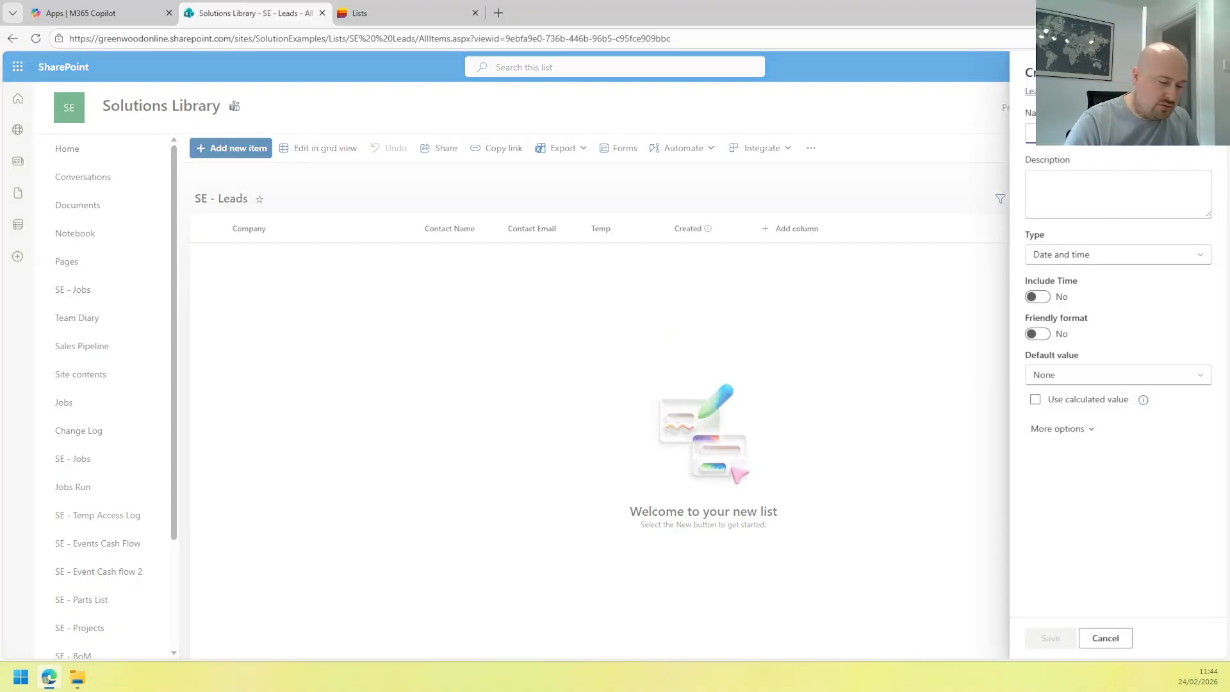
{"action": "type", "text": "F"}
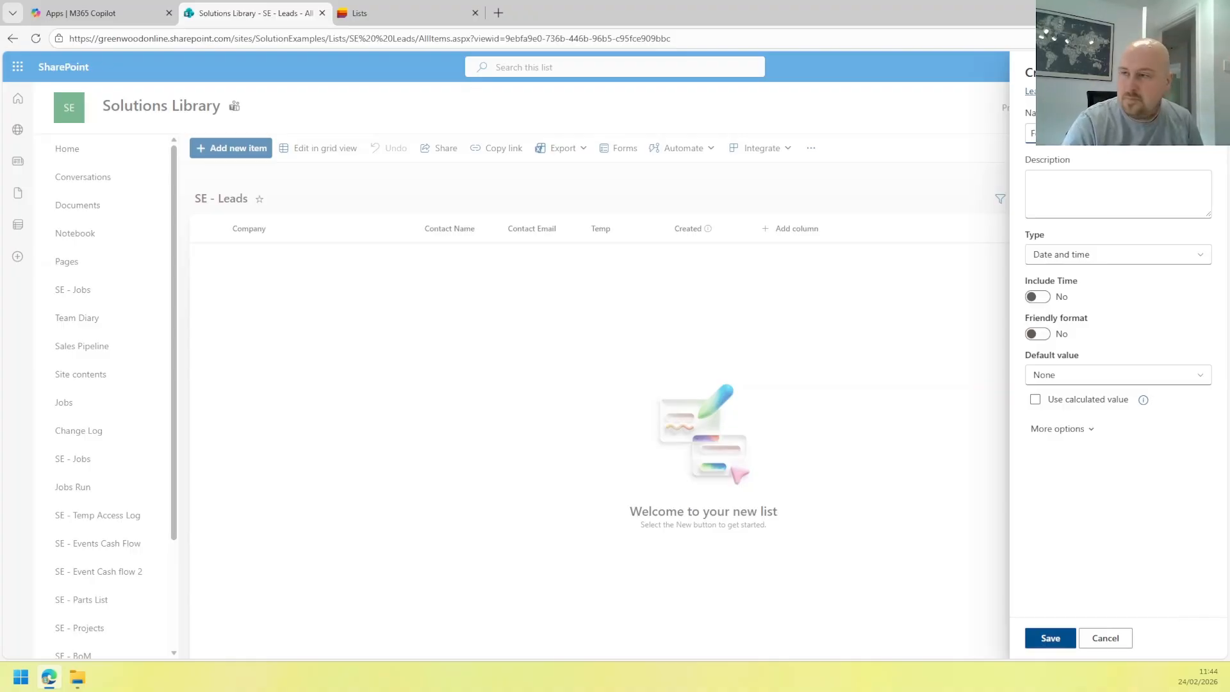
{"action": "left_click", "coordinate": [1034, 296]}
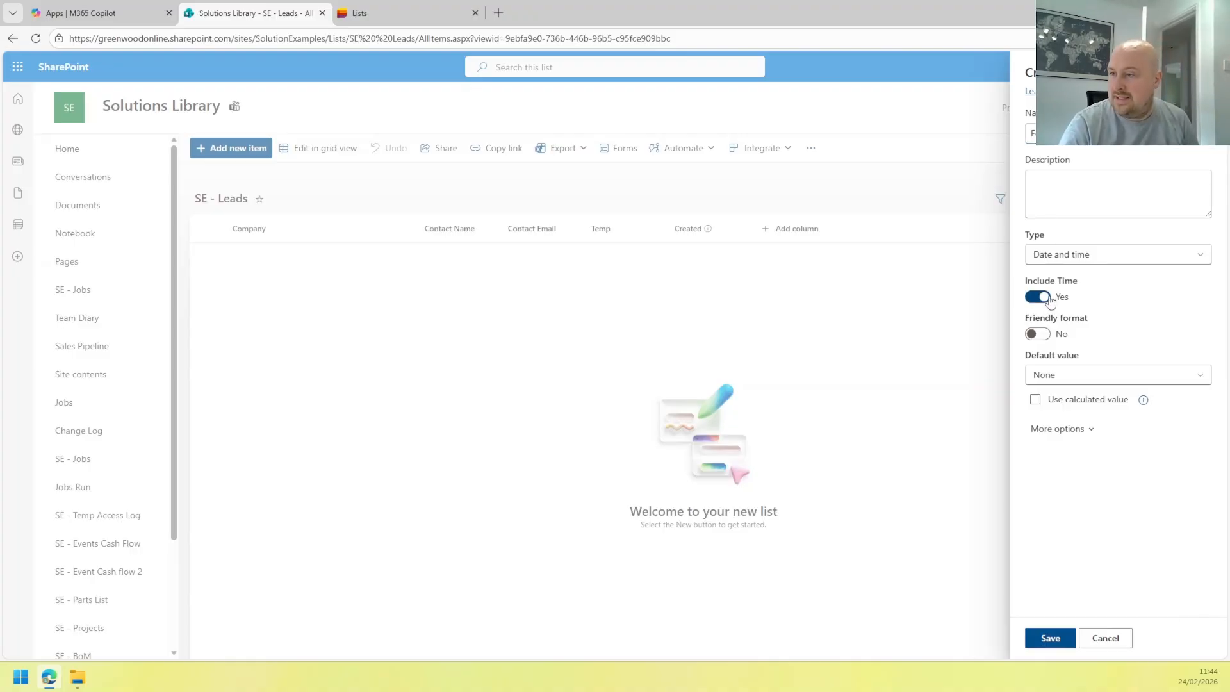
{"action": "left_click", "coordinate": [1031, 334]}
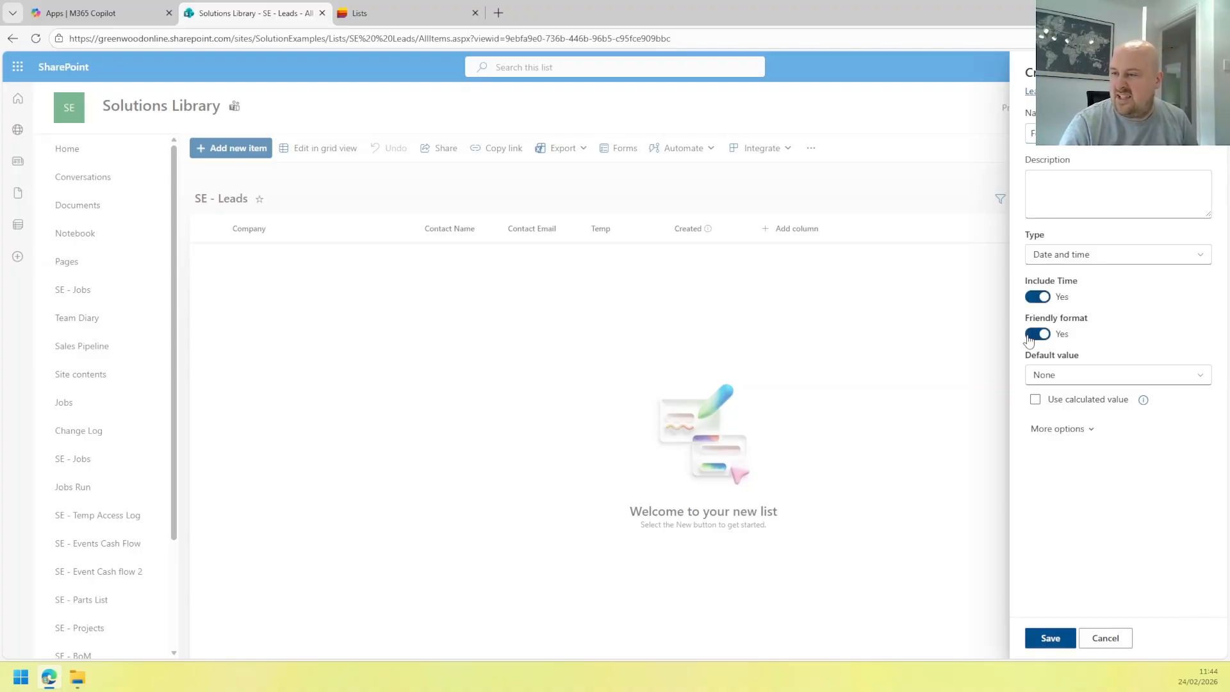
{"action": "left_click", "coordinate": [1080, 382]}
{"action": "left_click", "coordinate": [1079, 383]}
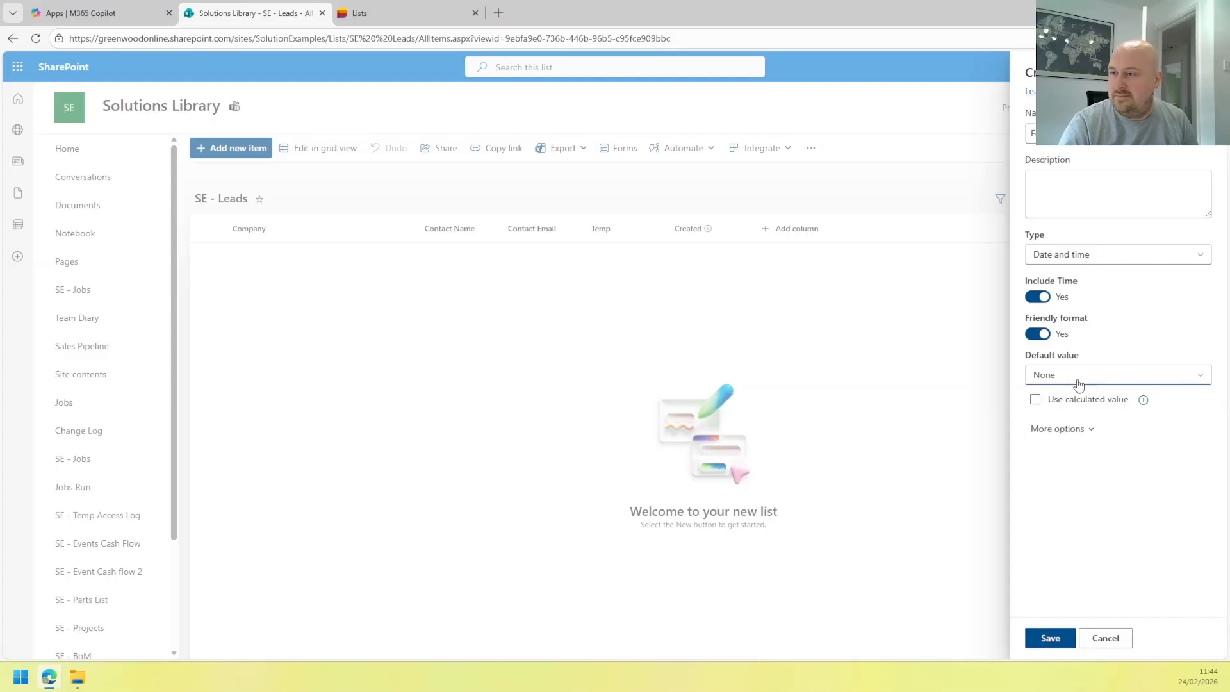
{"action": "left_click", "coordinate": [1076, 427]}
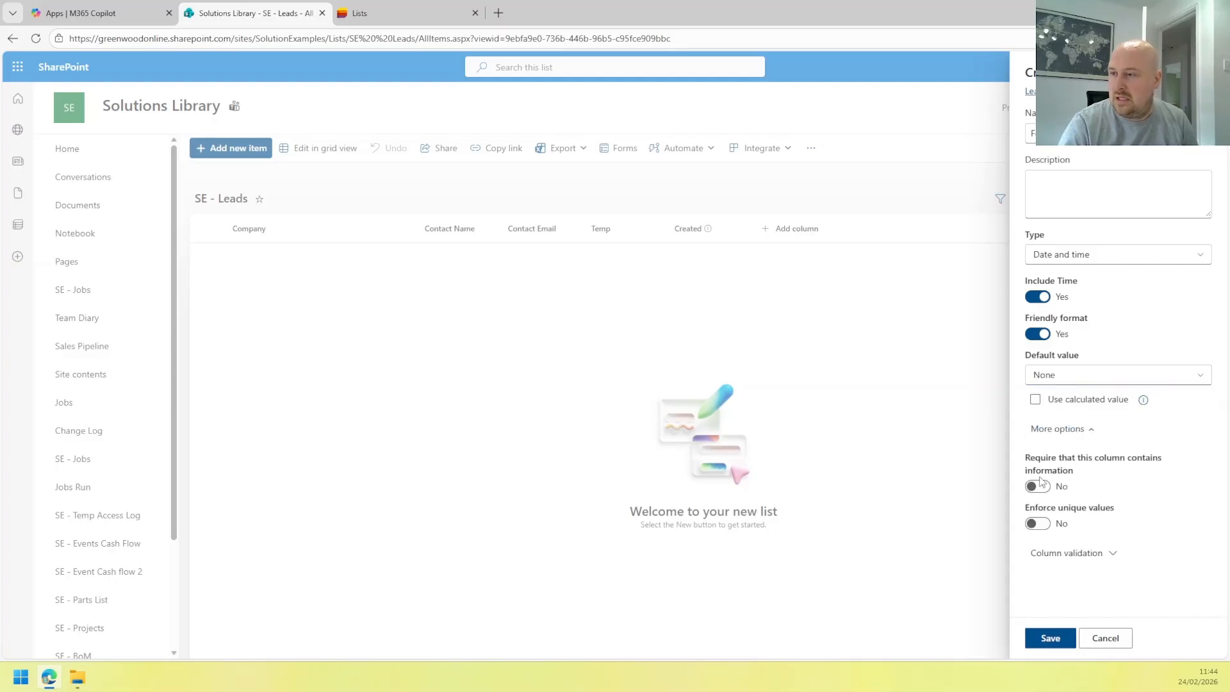
{"action": "left_click", "coordinate": [1049, 638]}
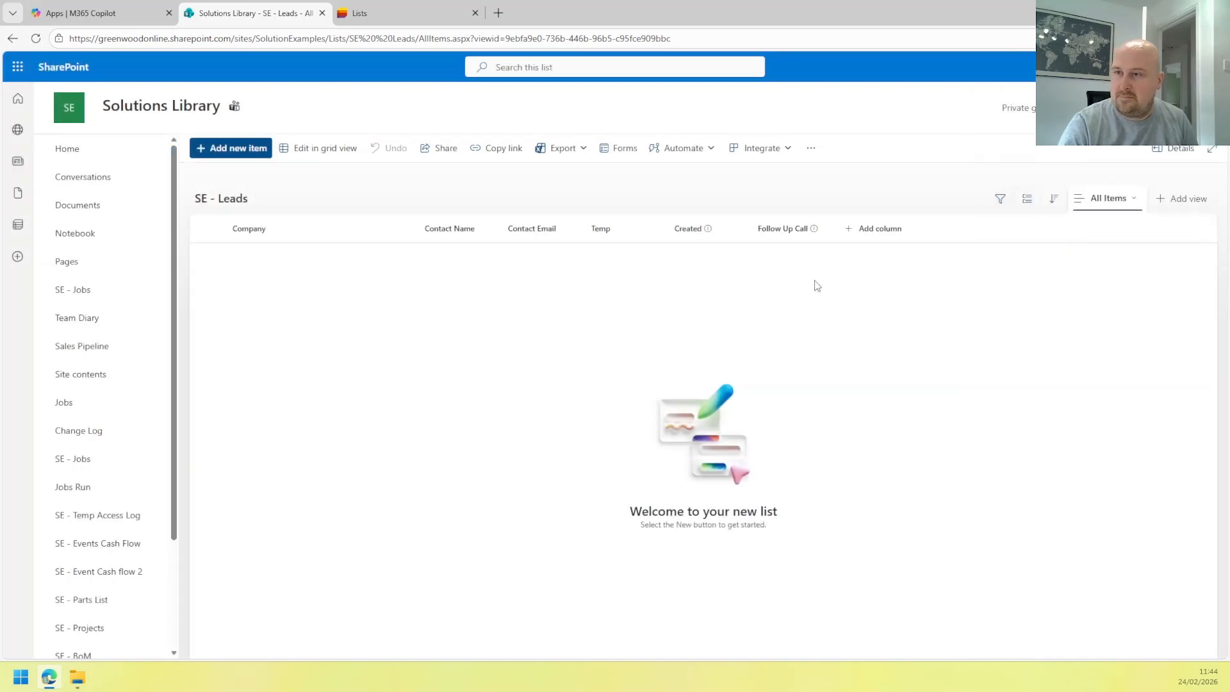
Add a multiple-lines-of-text column named Notes with enhanced rich text turned on under More options.
{"action": "left_click", "coordinate": [885, 229]}
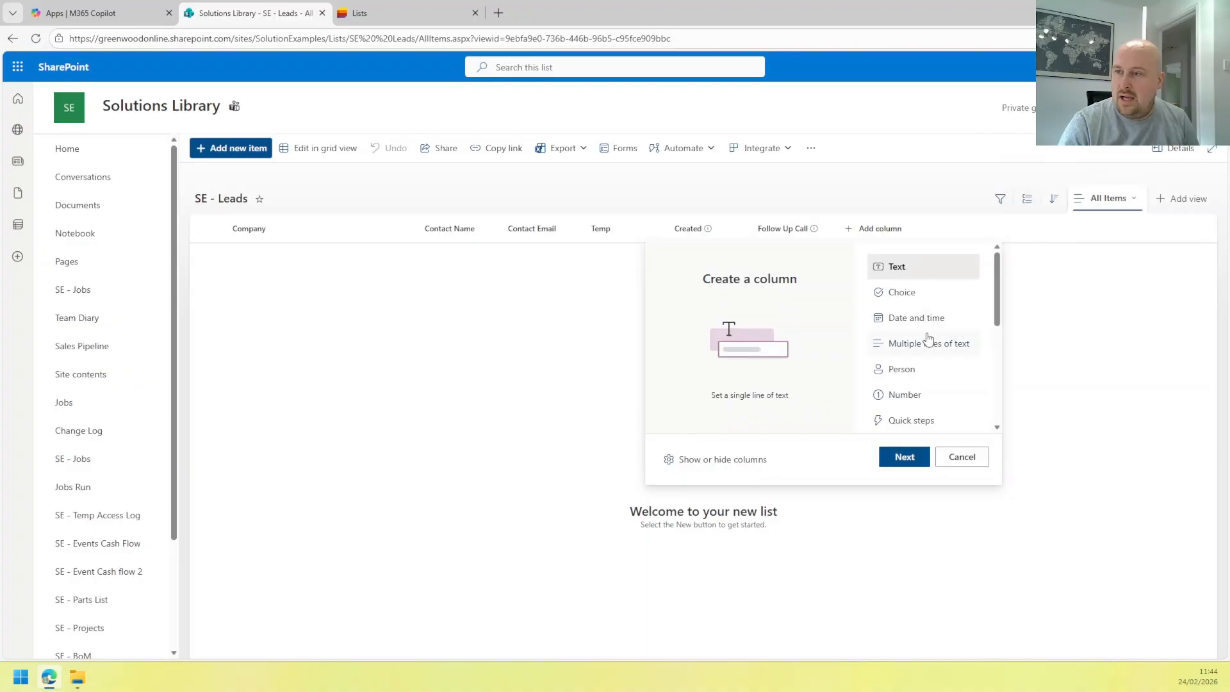
{"action": "scroll", "coordinate": [930, 339], "scroll_direction": "down", "scroll_amount": 1}
{"action": "scroll", "coordinate": [930, 339], "scroll_direction": "up", "scroll_amount": 1}
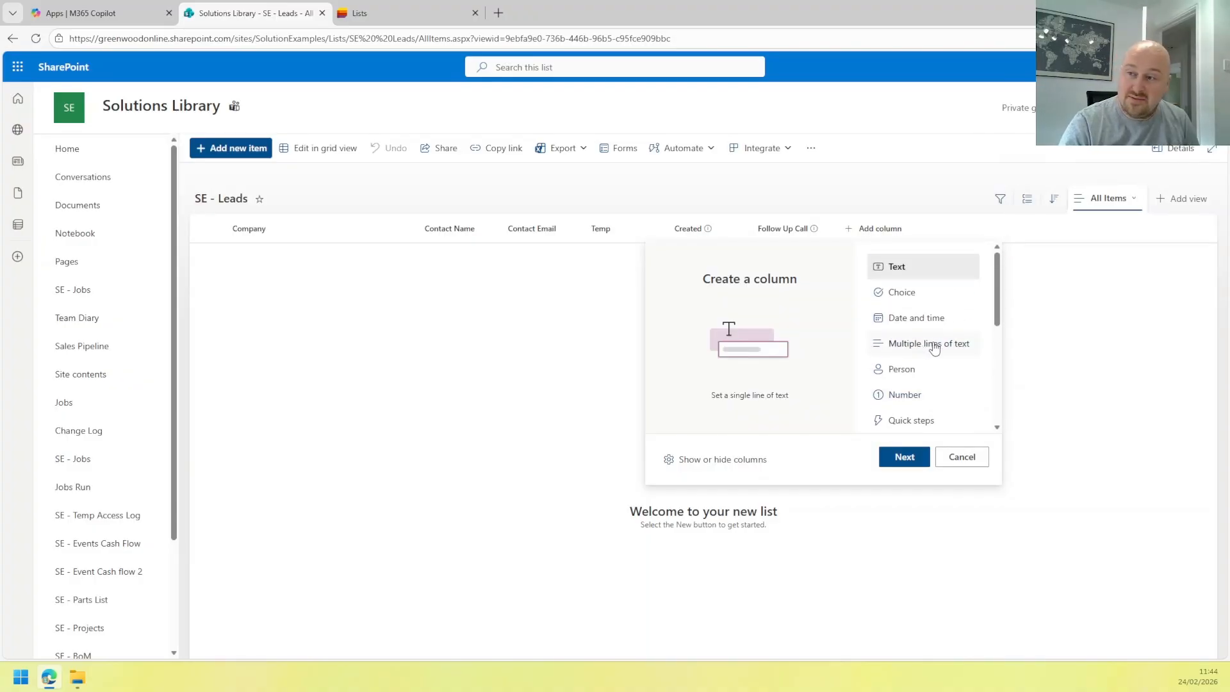
{"action": "left_click", "coordinate": [920, 347]}
{"action": "left_click", "coordinate": [900, 456]}
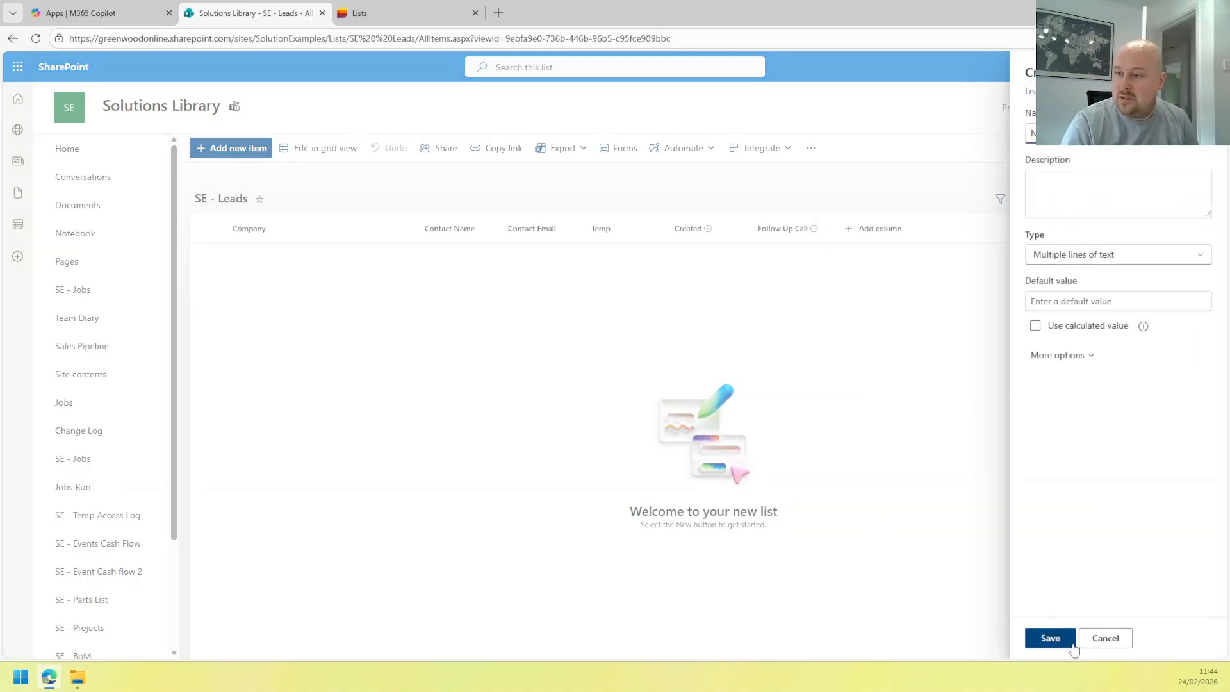
{"action": "left_click", "coordinate": [1051, 357]}
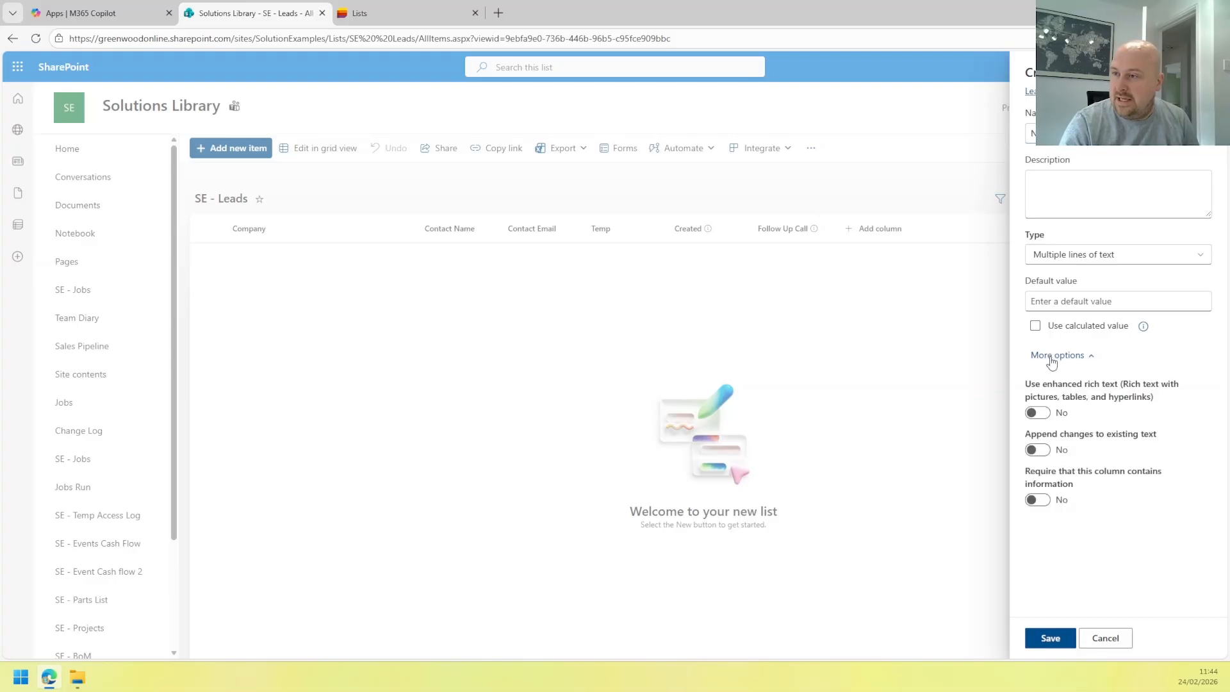
{"action": "left_click", "coordinate": [1040, 413]}
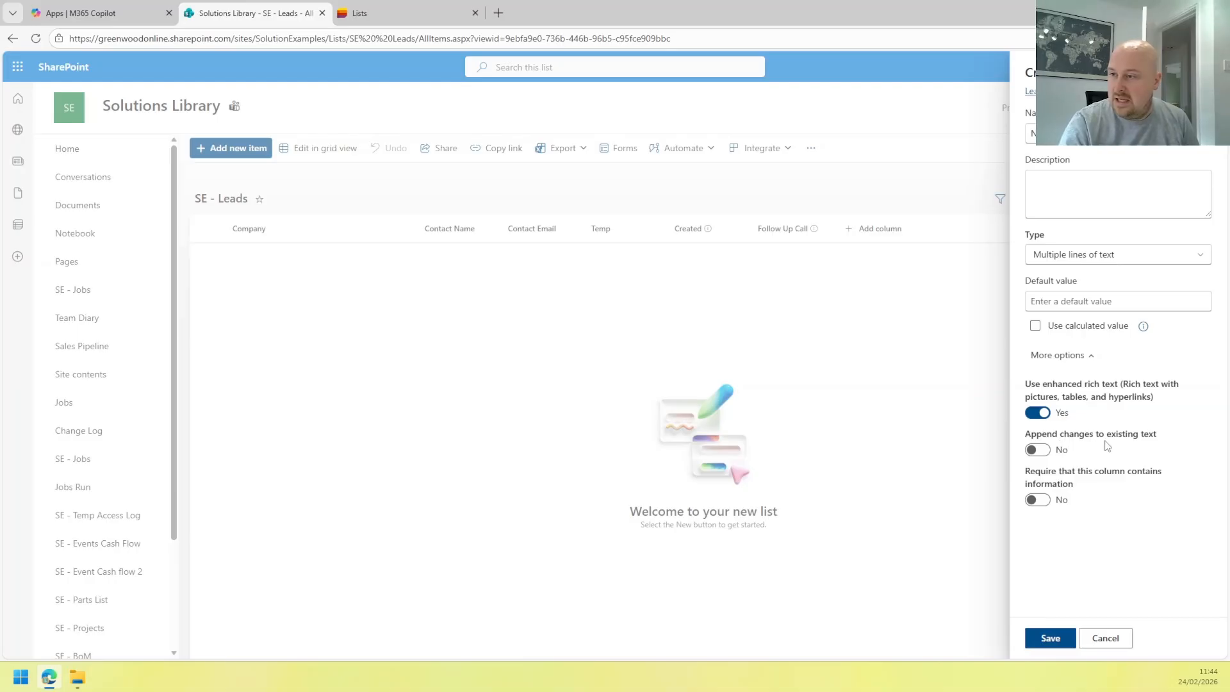
Save the Notes column, then add a Manager person column with Show profile photos set to Yes.
{"action": "left_click", "coordinate": [1035, 636]}
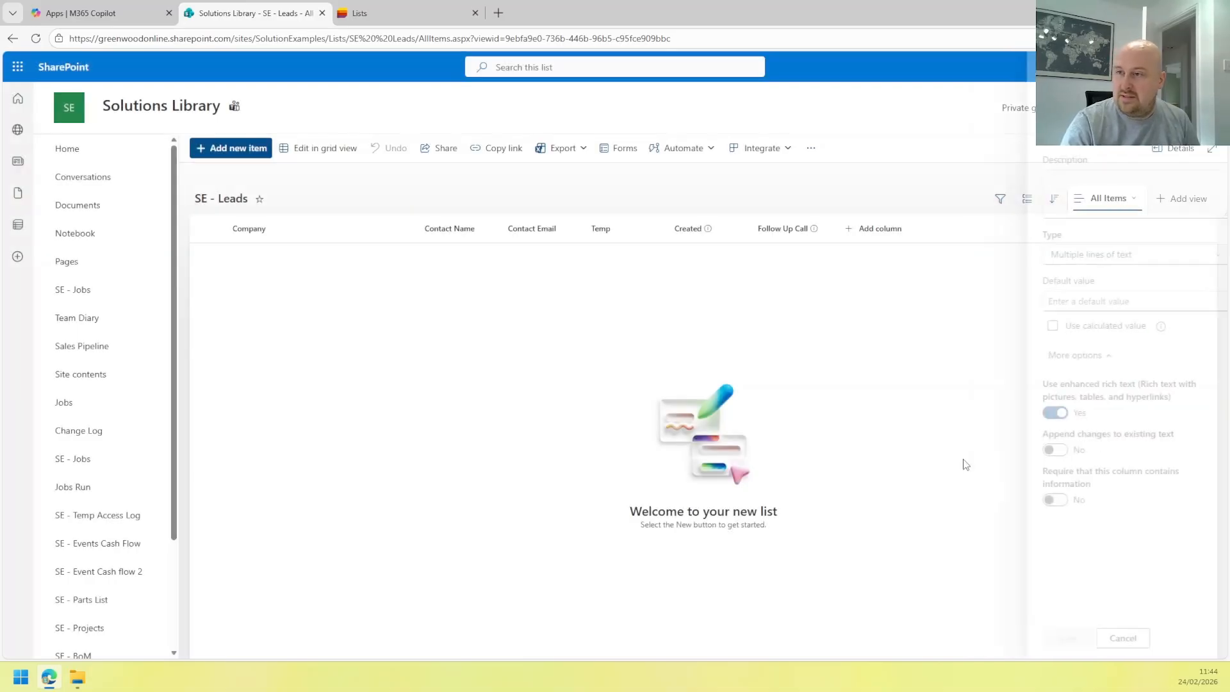
{"action": "left_click", "coordinate": [961, 237]}
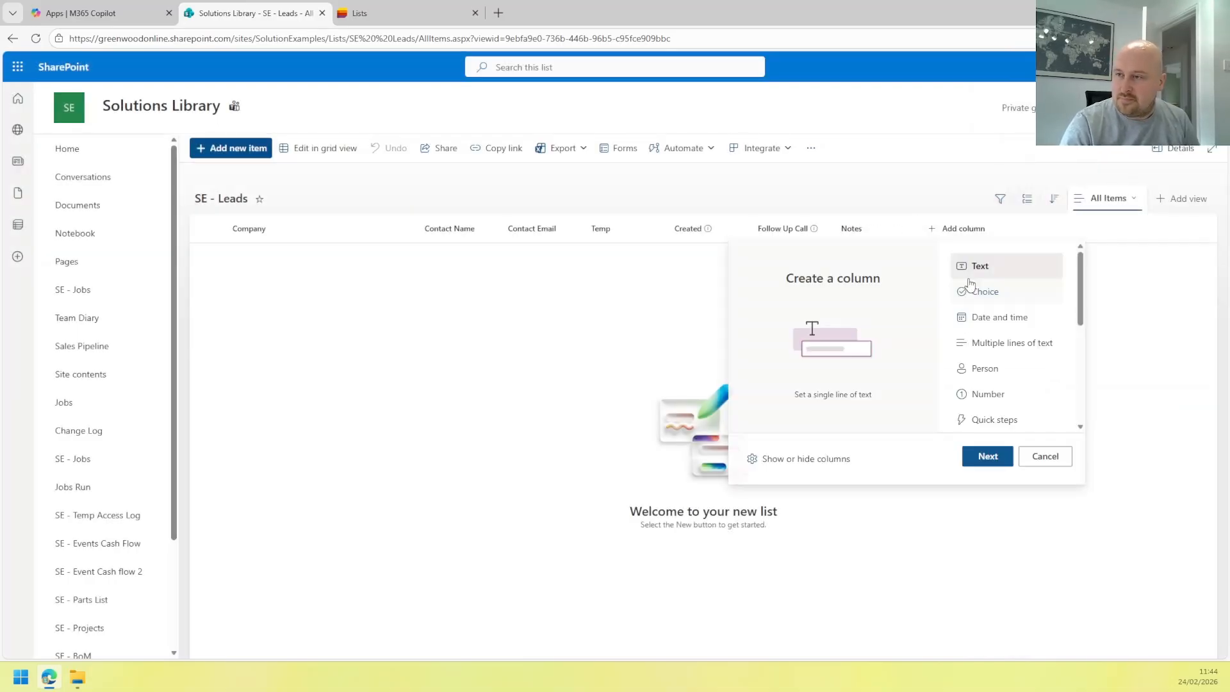
{"action": "left_click", "coordinate": [1028, 375]}
{"action": "left_click", "coordinate": [987, 457]}
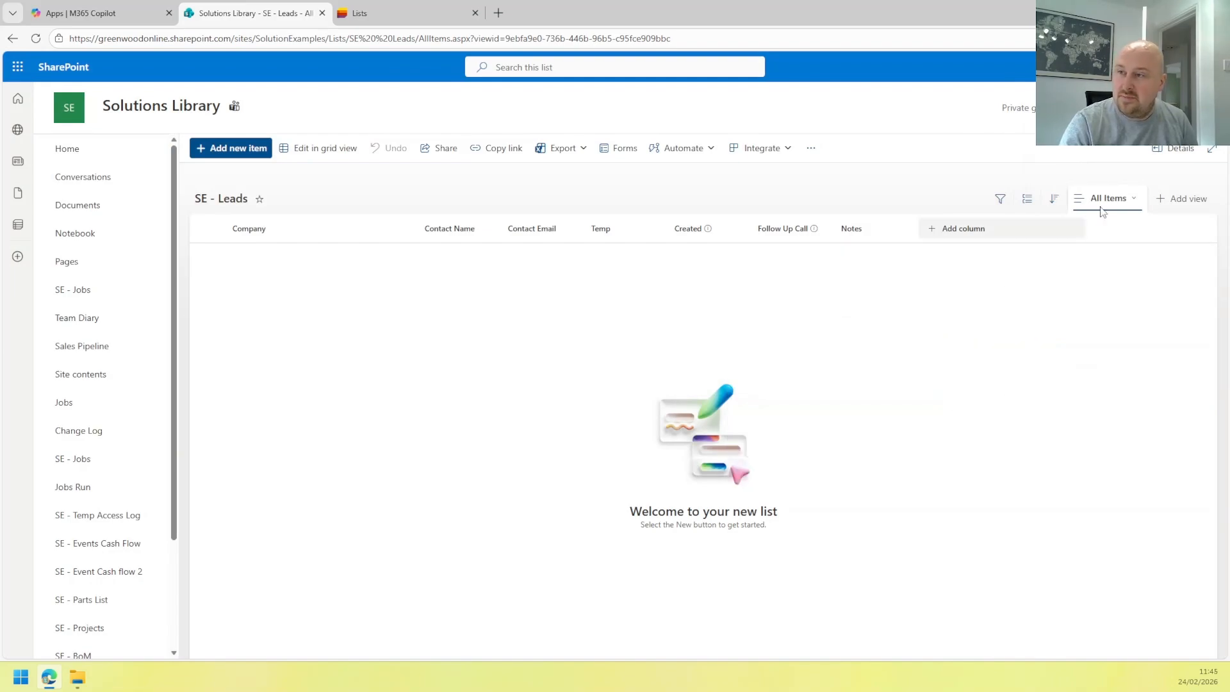
{"action": "type", "text": "M"}
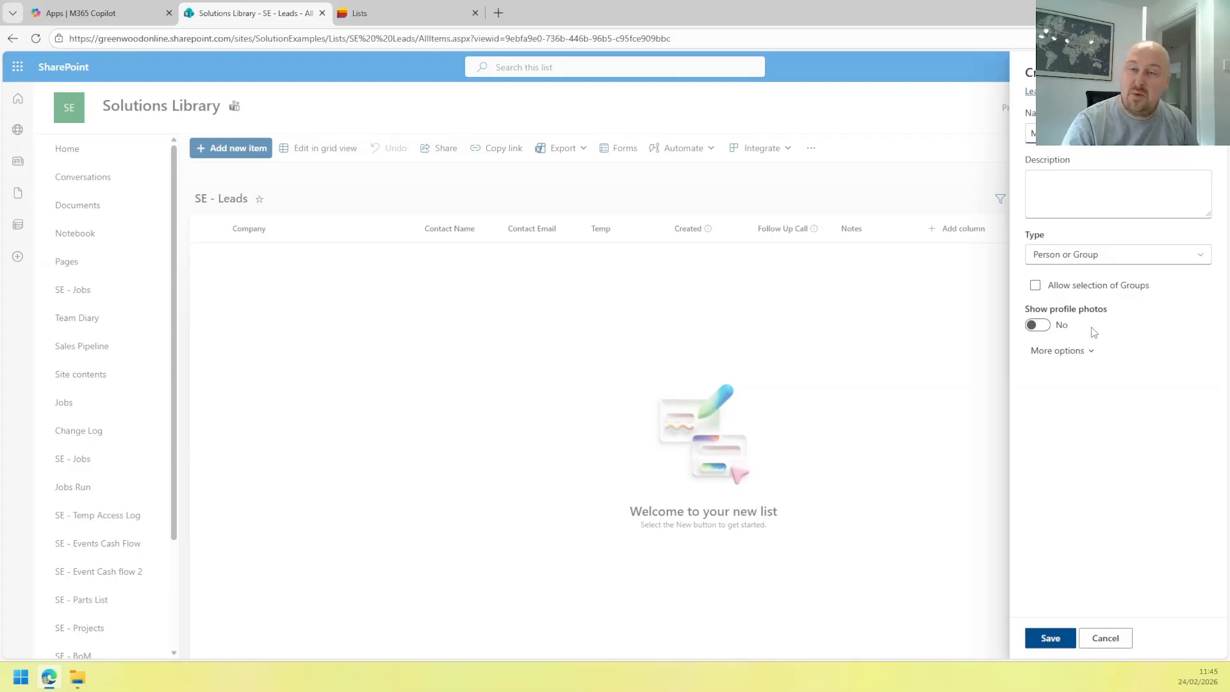
{"action": "left_click", "coordinate": [1039, 326]}
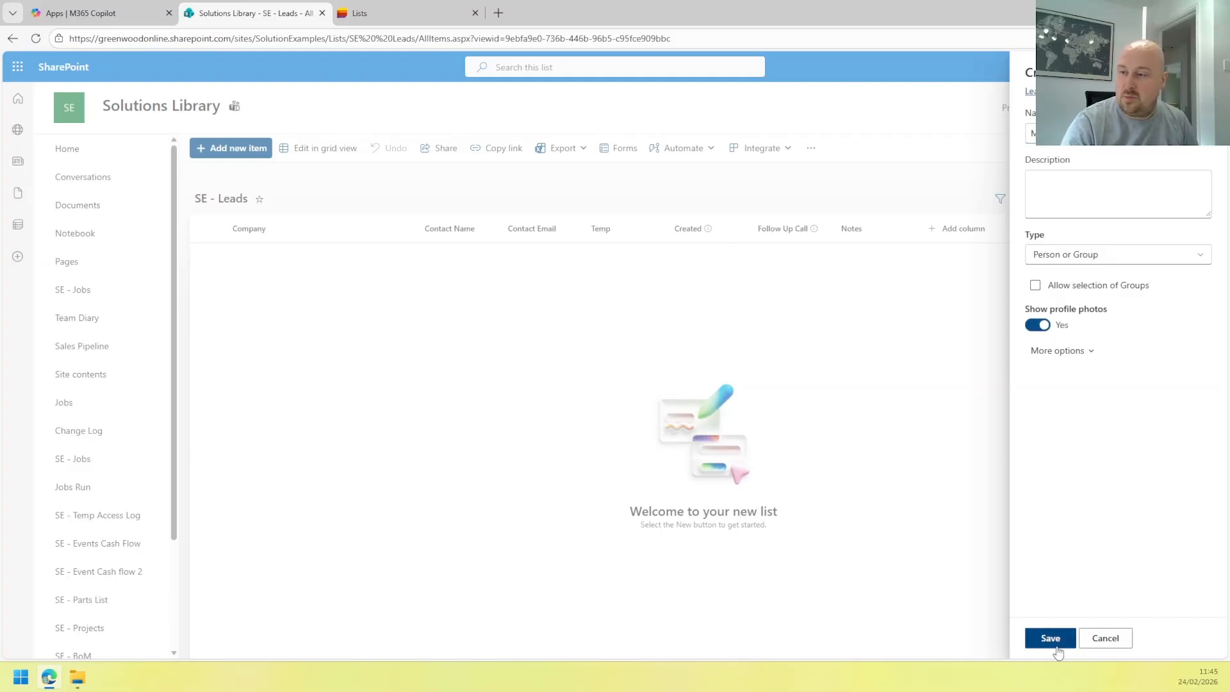
{"action": "left_click", "coordinate": [1053, 641]}
Start another SE - Leads column and pick Yes/No as its type.
{"action": "left_click", "coordinate": [1028, 232]}
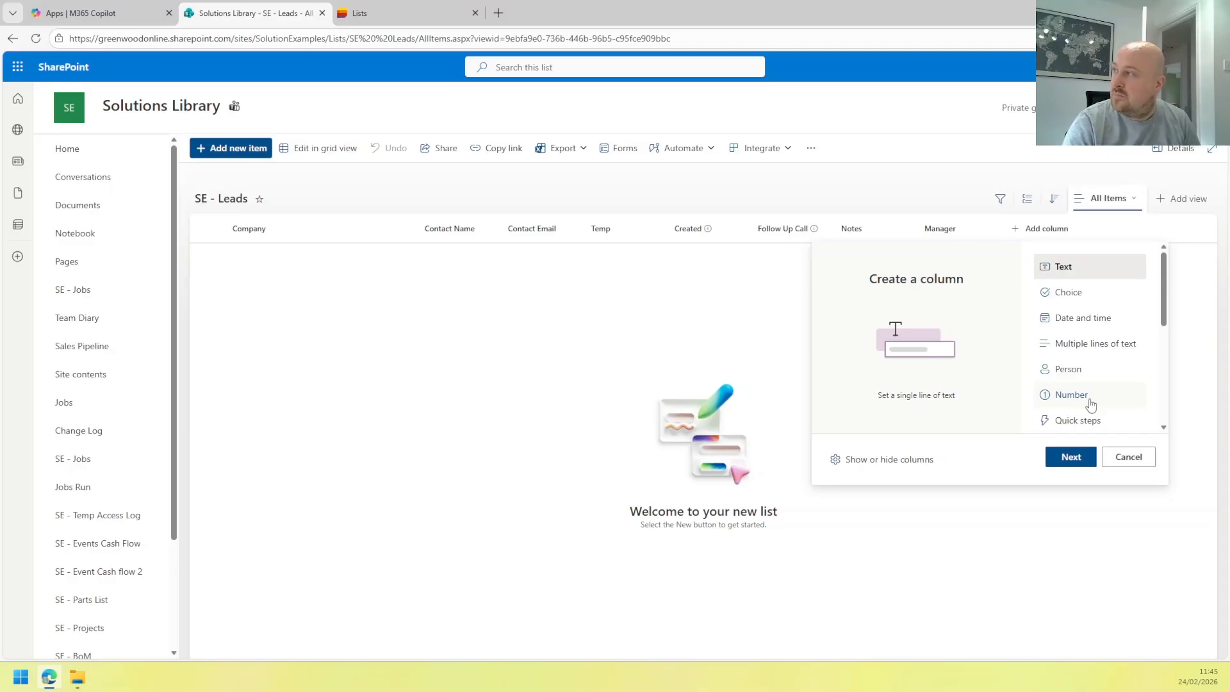
{"action": "scroll", "coordinate": [1088, 401], "scroll_direction": "down", "scroll_amount": 2}
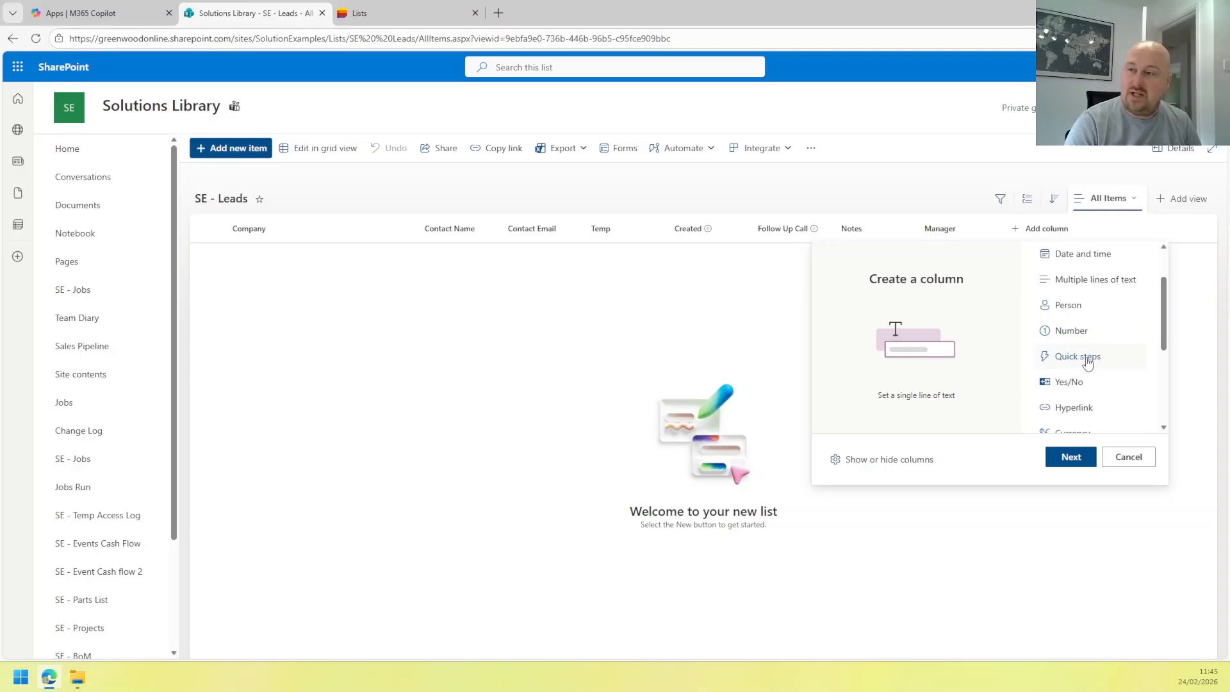
{"action": "left_click", "coordinate": [1094, 389]}
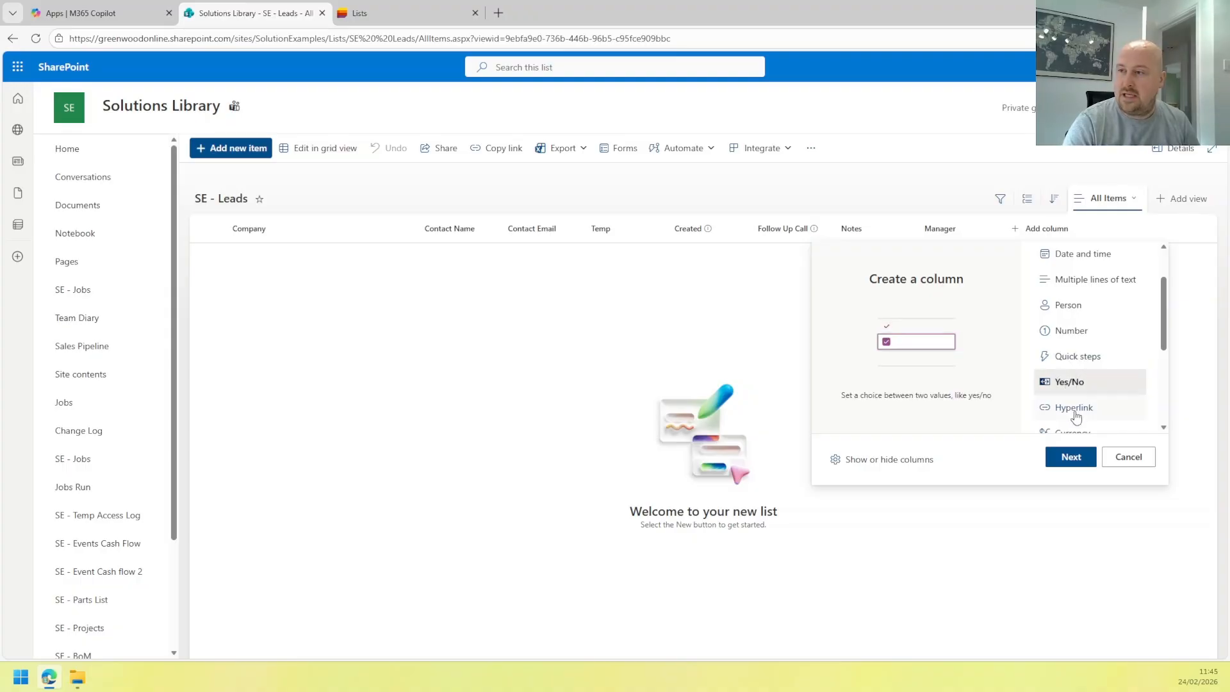
Name the Yes/No column 'Followed Up?', set its default value to No, and save it.
{"action": "left_click", "coordinate": [1071, 456]}
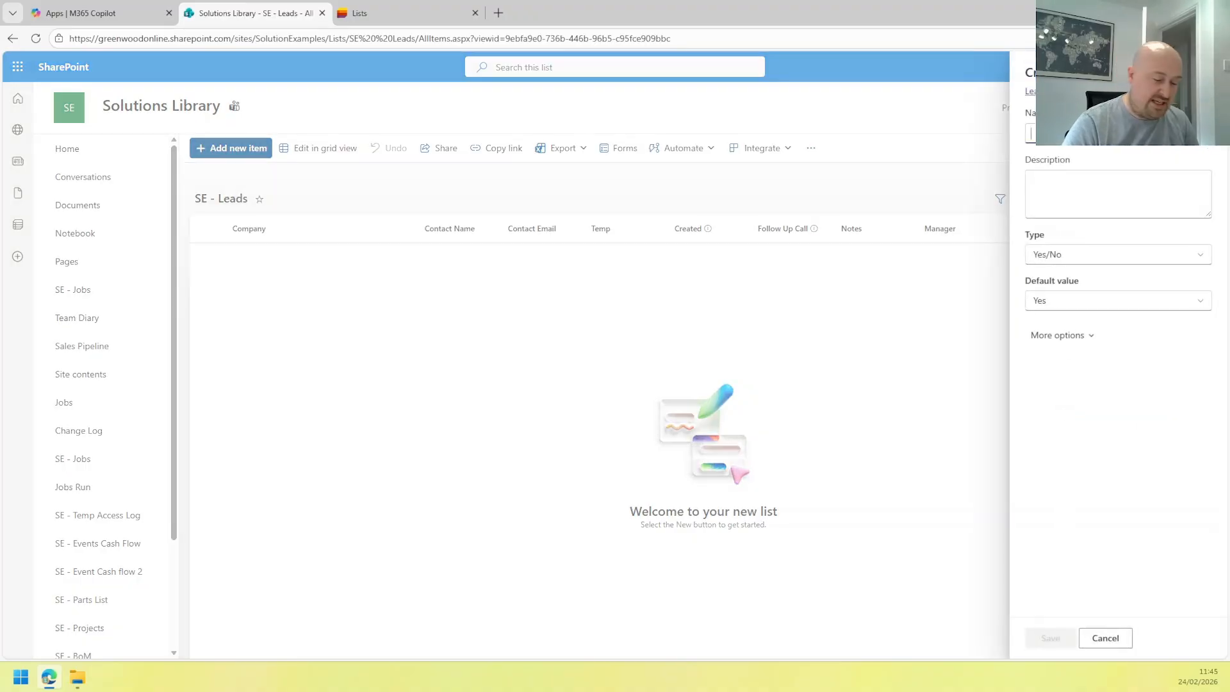
{"action": "type", "text": "F"}
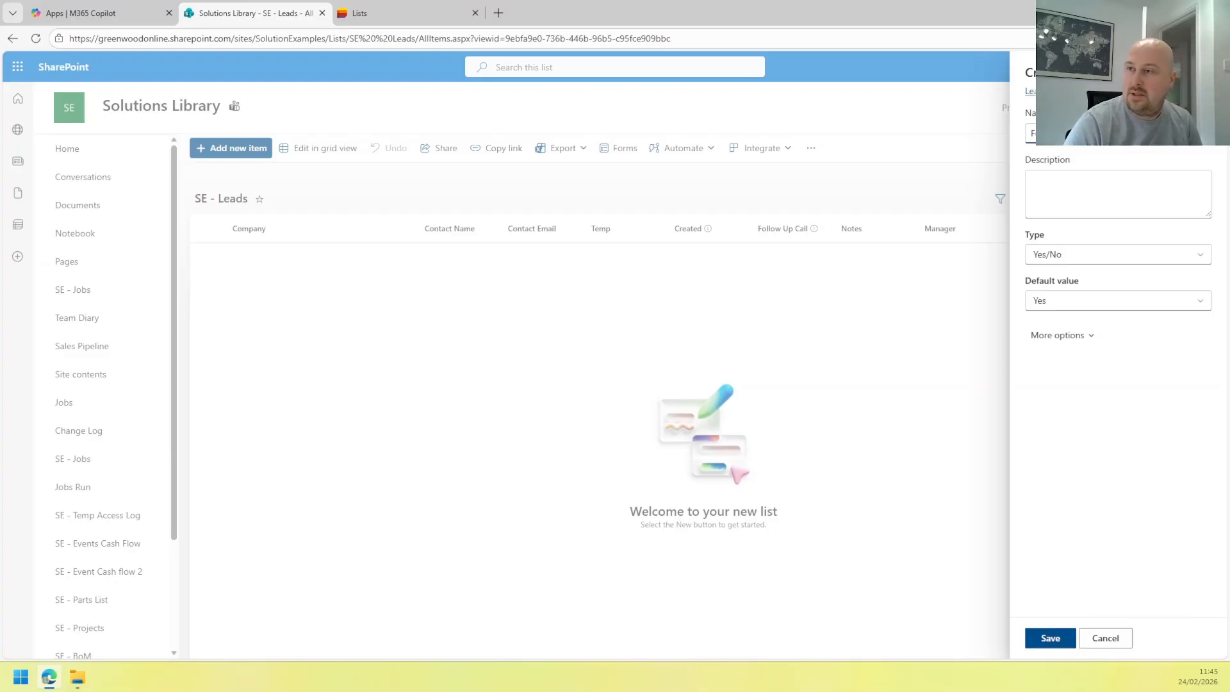
{"action": "left_click", "coordinate": [1056, 307]}
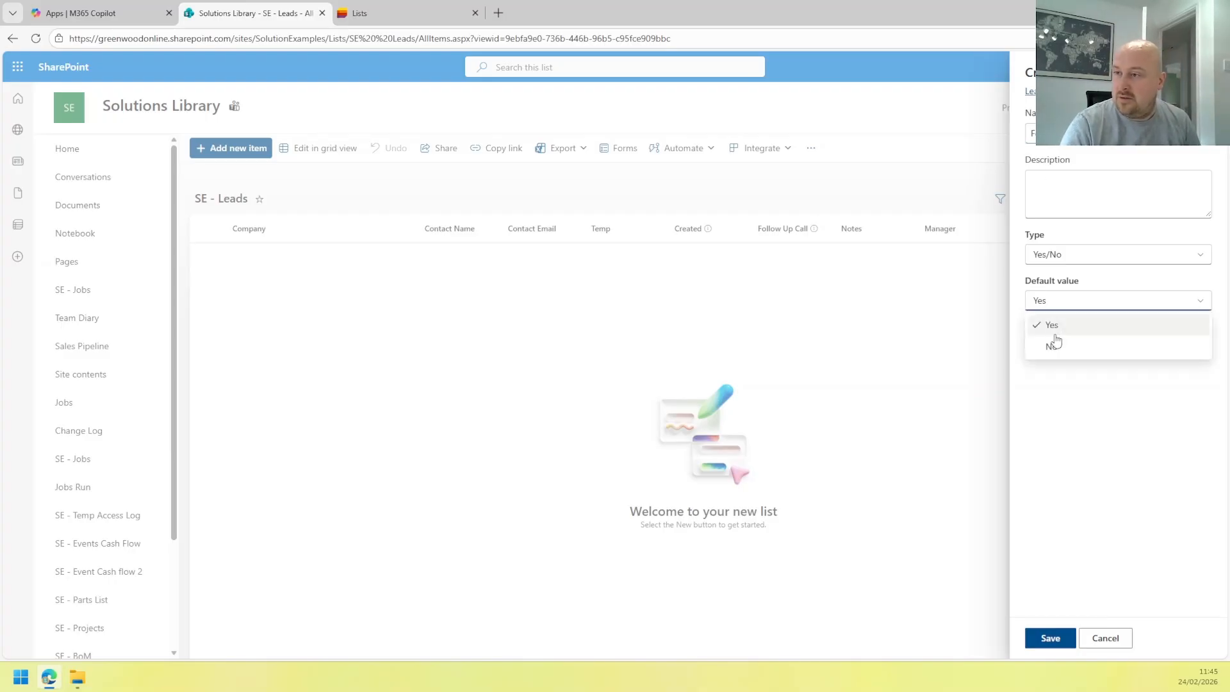
{"action": "left_click", "coordinate": [1051, 344]}
{"action": "left_click", "coordinate": [1063, 338]}
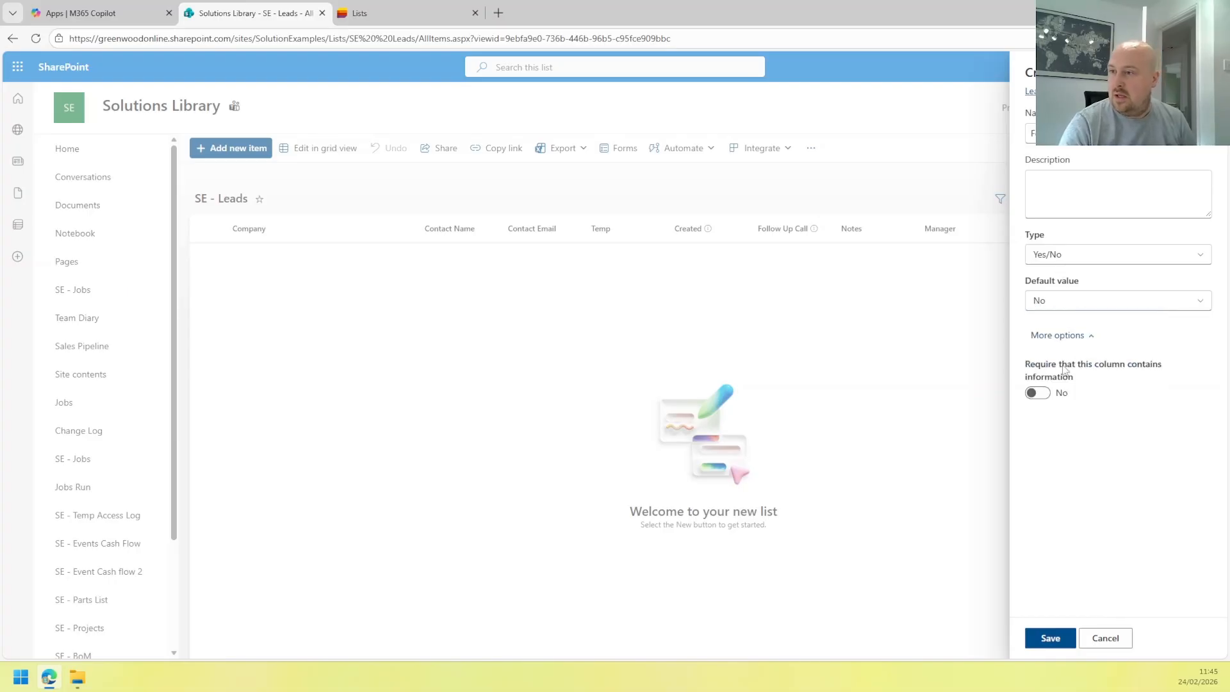
{"action": "left_click", "coordinate": [1054, 338]}
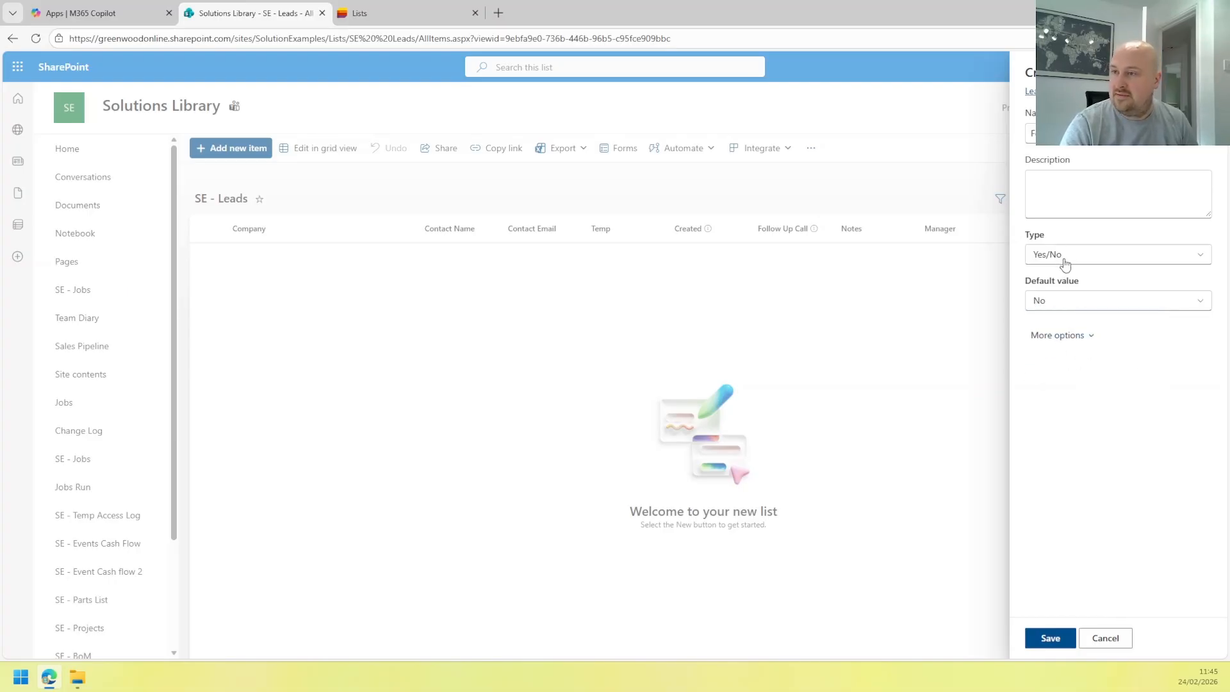
{"action": "left_click", "coordinate": [1051, 640]}
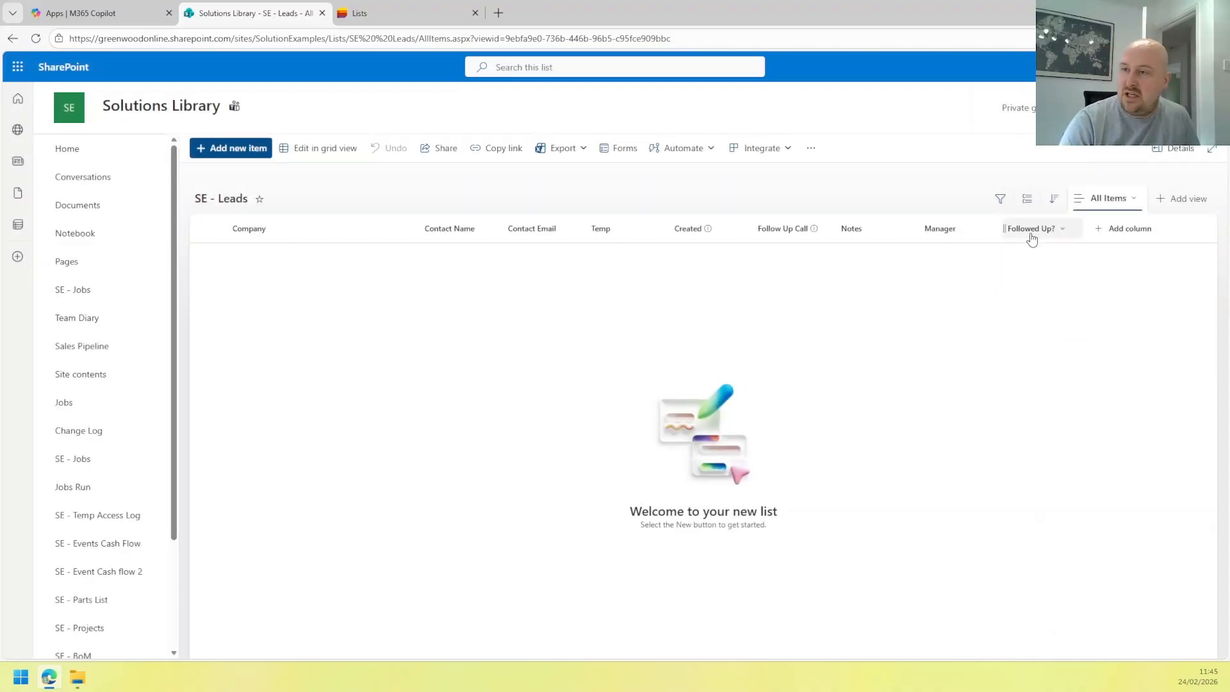
Move Followed Up? between Temp and Created, then start a new Currency column.
{"action": "left_click_drag", "start_coordinate": [1032, 238], "coordinate": [645, 234]}
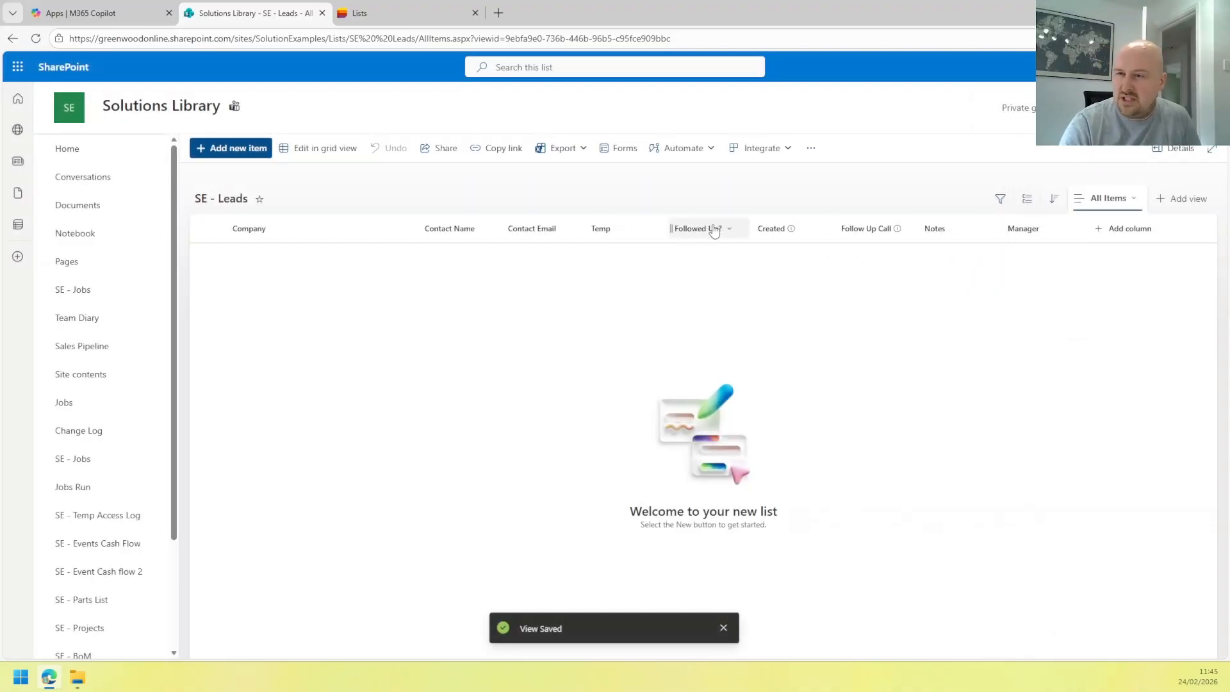
{"action": "left_click", "coordinate": [1115, 229]}
{"action": "scroll", "coordinate": [1106, 386], "scroll_direction": "down", "scroll_amount": 2}
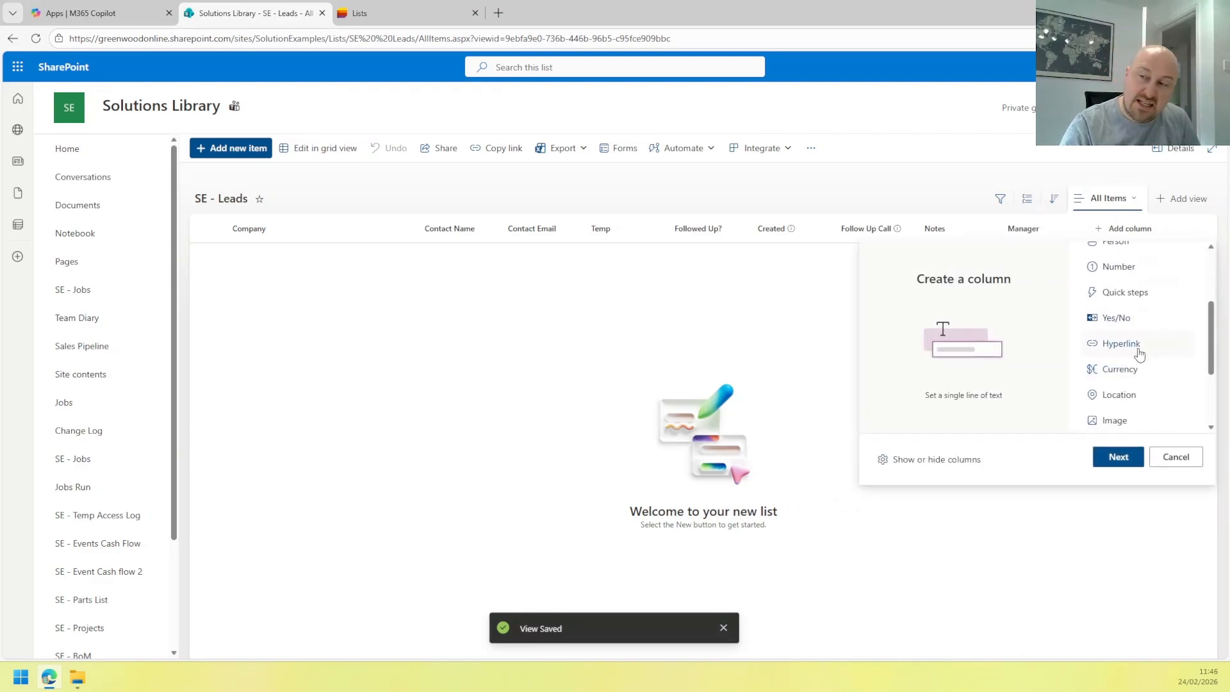
{"action": "scroll", "coordinate": [1138, 357], "scroll_direction": "down", "scroll_amount": 1}
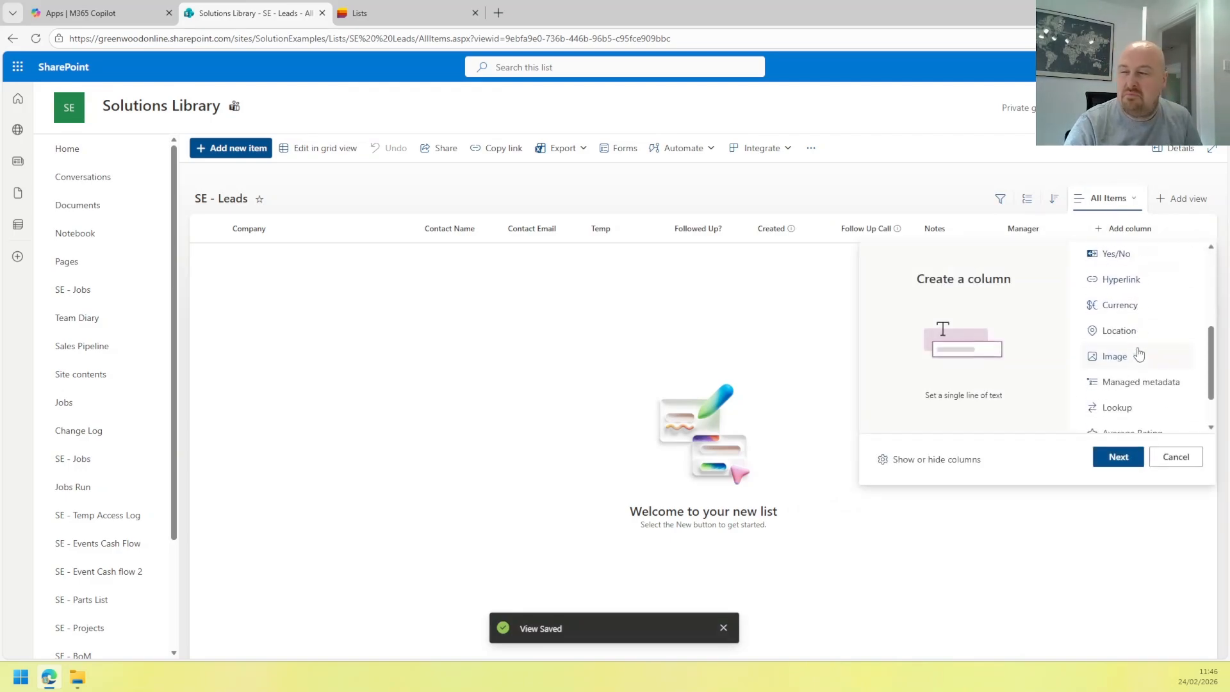
{"action": "left_click", "coordinate": [1121, 307]}
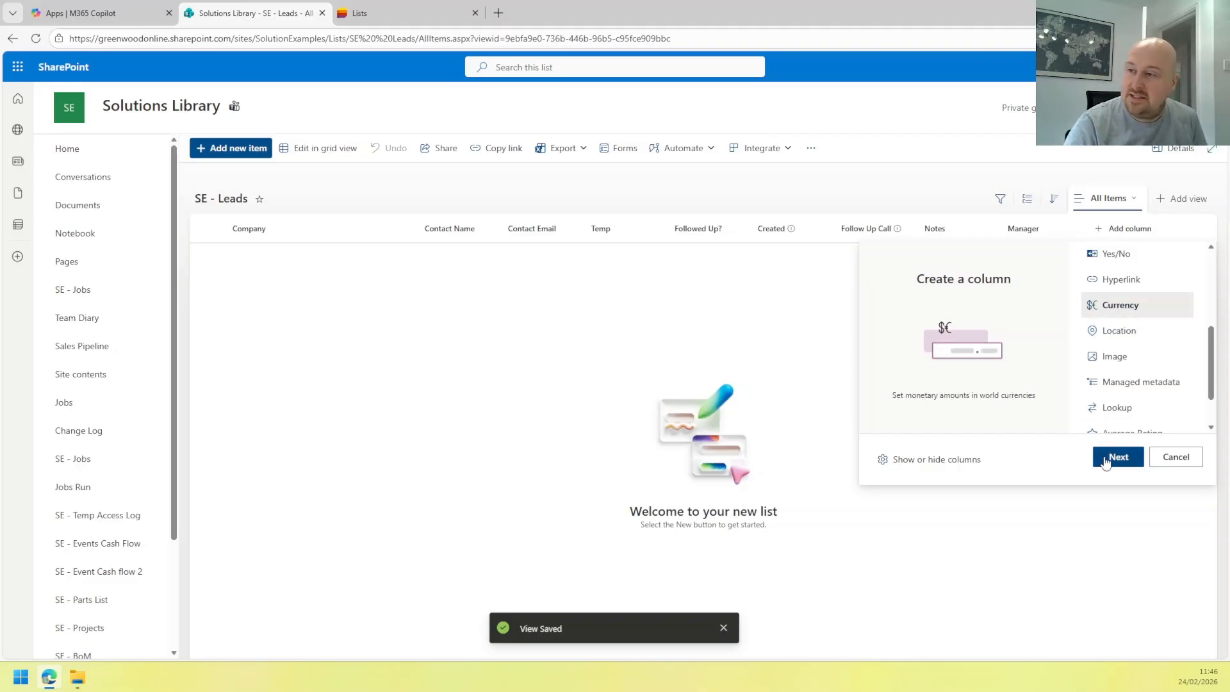
{"action": "left_click", "coordinate": [1117, 457]}
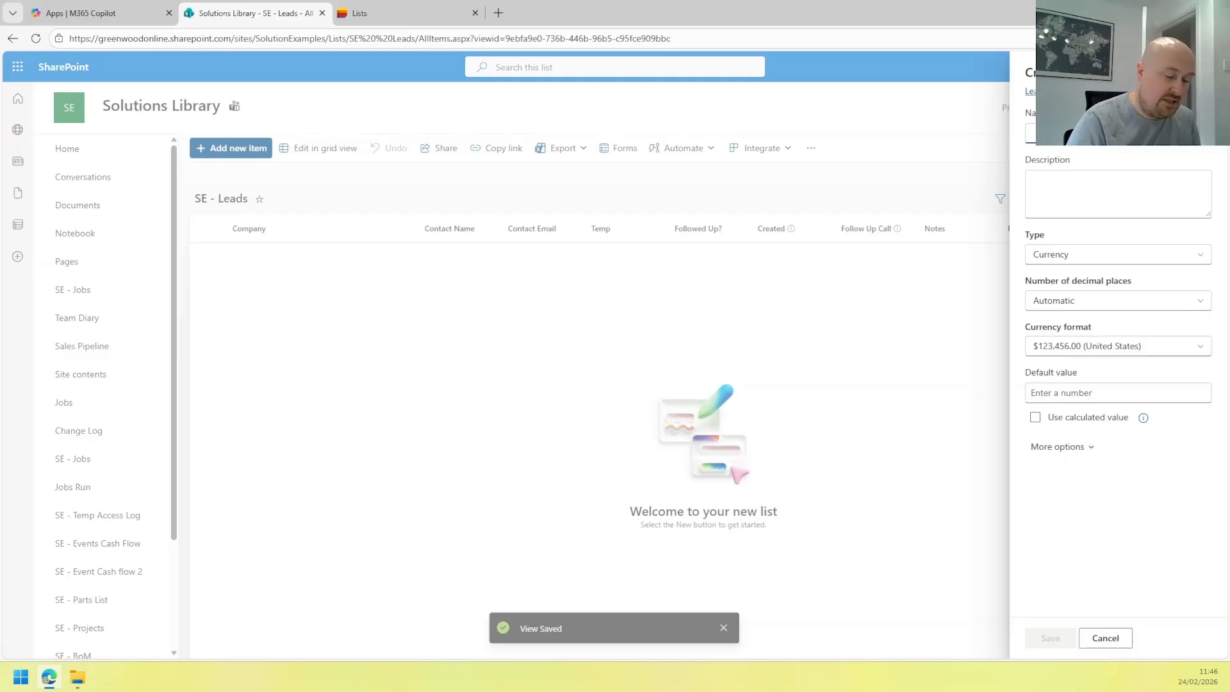
Name the currency column Worth, format it as £ (United Kingdom), and save it.
{"action": "type", "text": "W"}
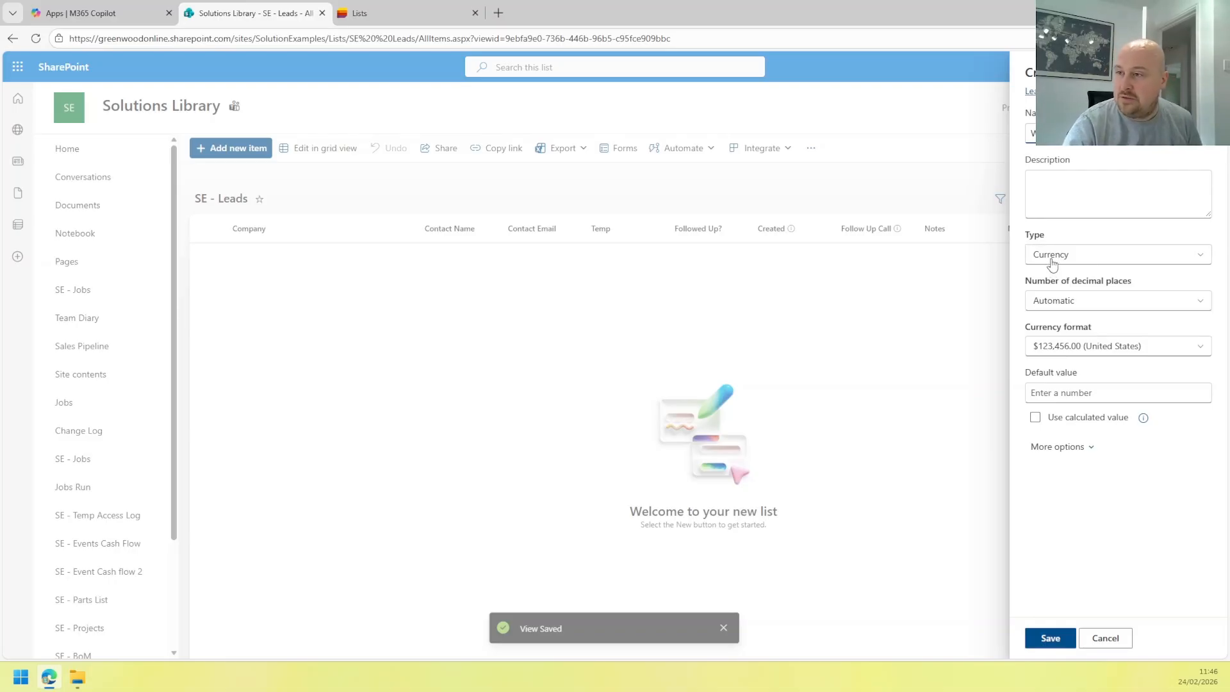
{"action": "left_click", "coordinate": [1062, 347]}
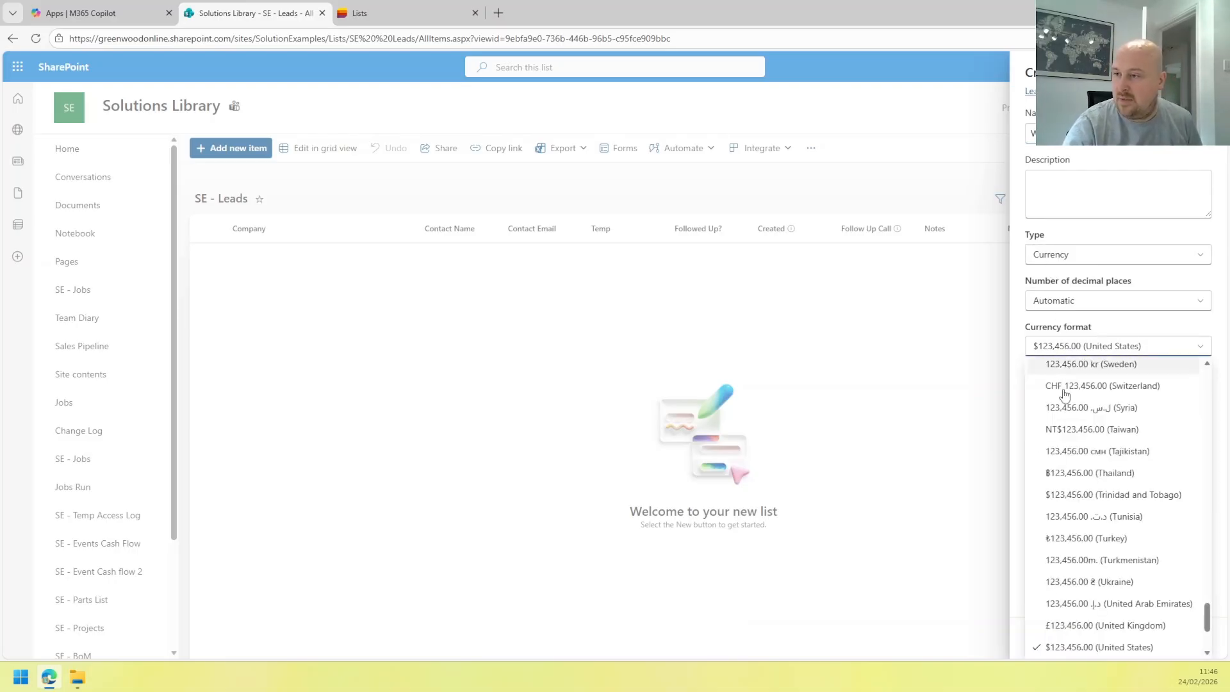
{"action": "left_click", "coordinate": [1083, 628]}
{"action": "left_click", "coordinate": [1057, 447]}
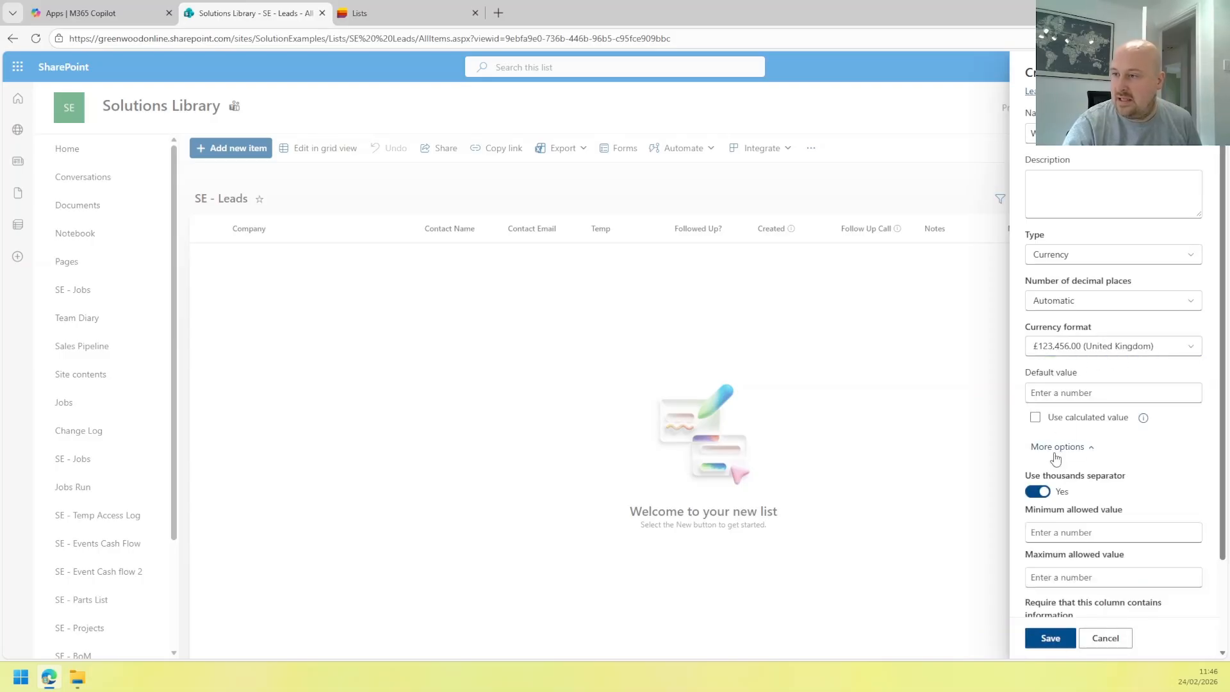
{"action": "scroll", "coordinate": [1057, 458], "scroll_direction": "down", "scroll_amount": 1}
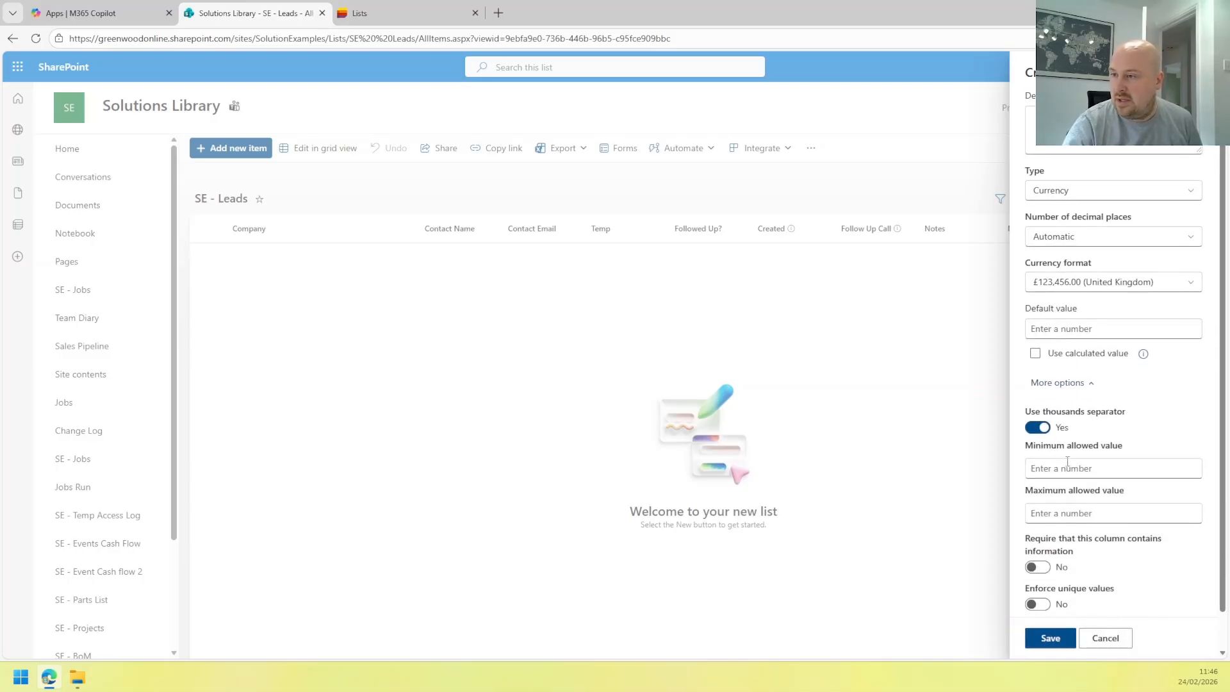
{"action": "scroll", "coordinate": [1072, 509], "scroll_direction": "down", "scroll_amount": 1}
{"action": "left_click", "coordinate": [1050, 636]}
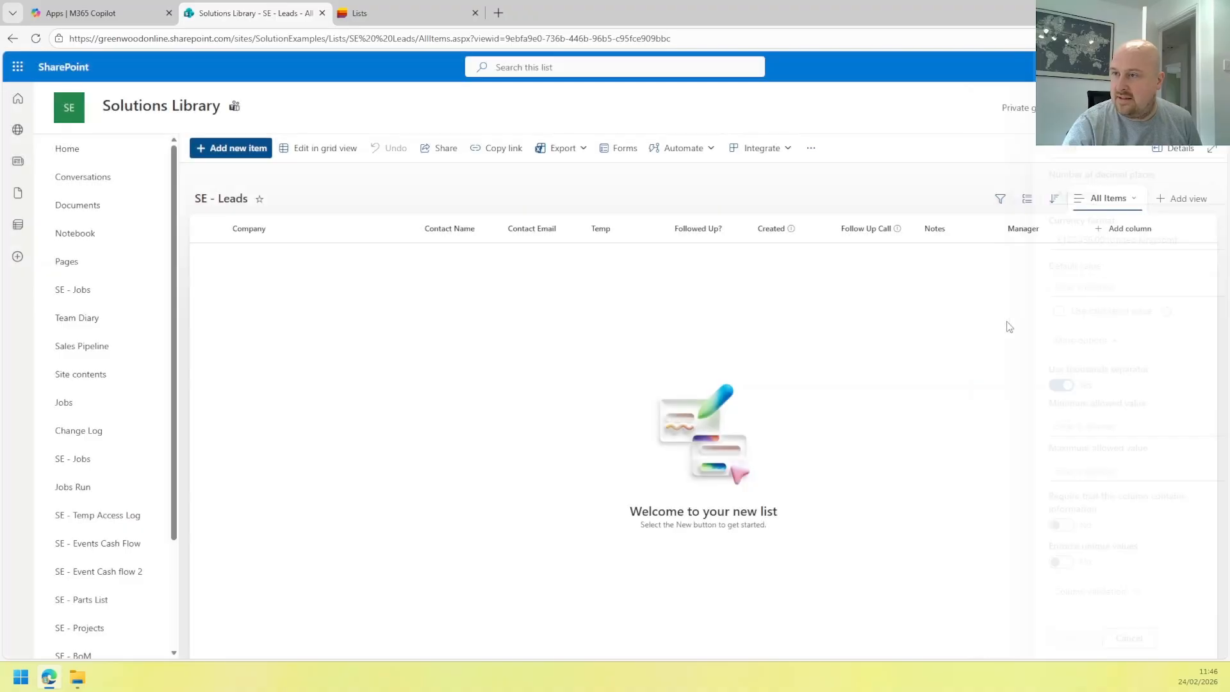
Start a new Quick steps column and open its Add a quick step dropdown.
{"action": "left_click_drag", "start_coordinate": [1039, 654], "coordinate": [1083, 654]}
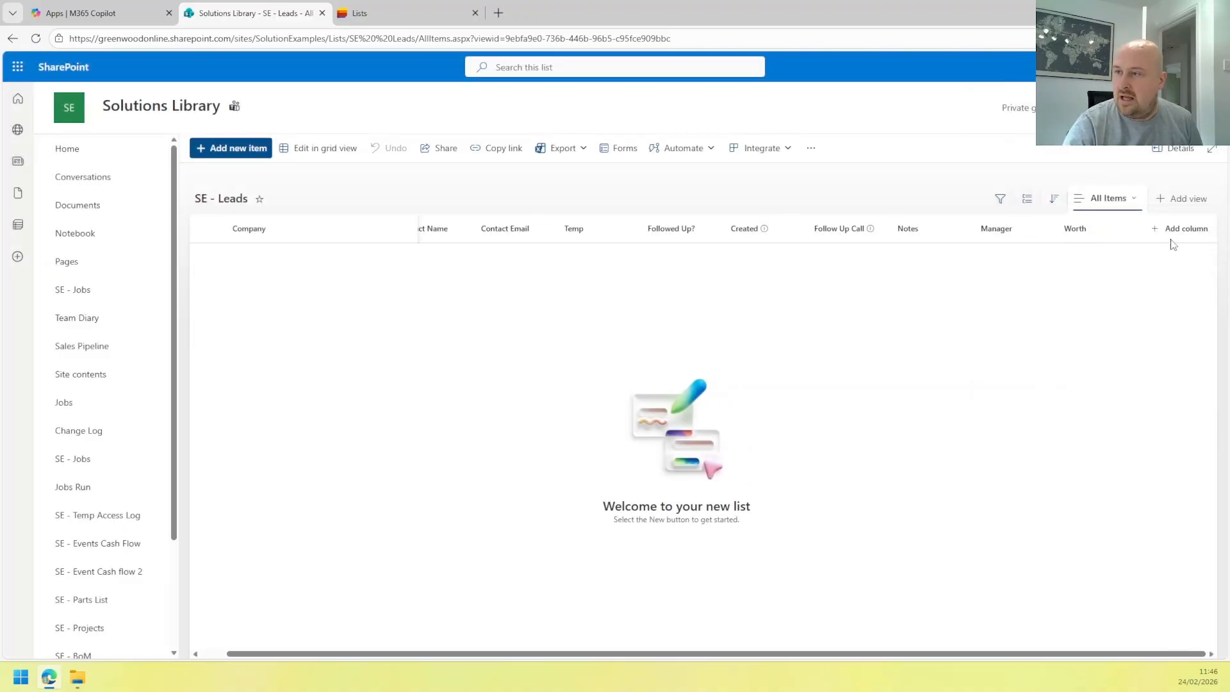
{"action": "left_click", "coordinate": [1185, 228]}
{"action": "scroll", "coordinate": [1151, 378], "scroll_direction": "down", "scroll_amount": 2}
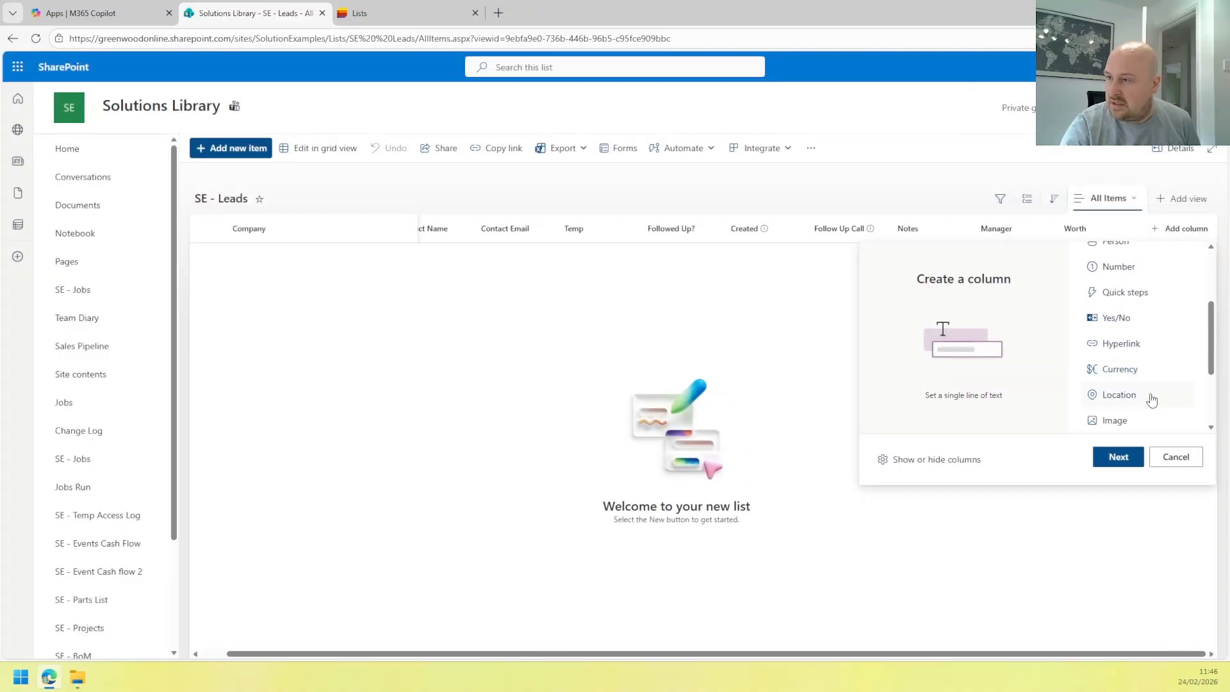
{"action": "scroll", "coordinate": [1151, 400], "scroll_direction": "down", "scroll_amount": 1}
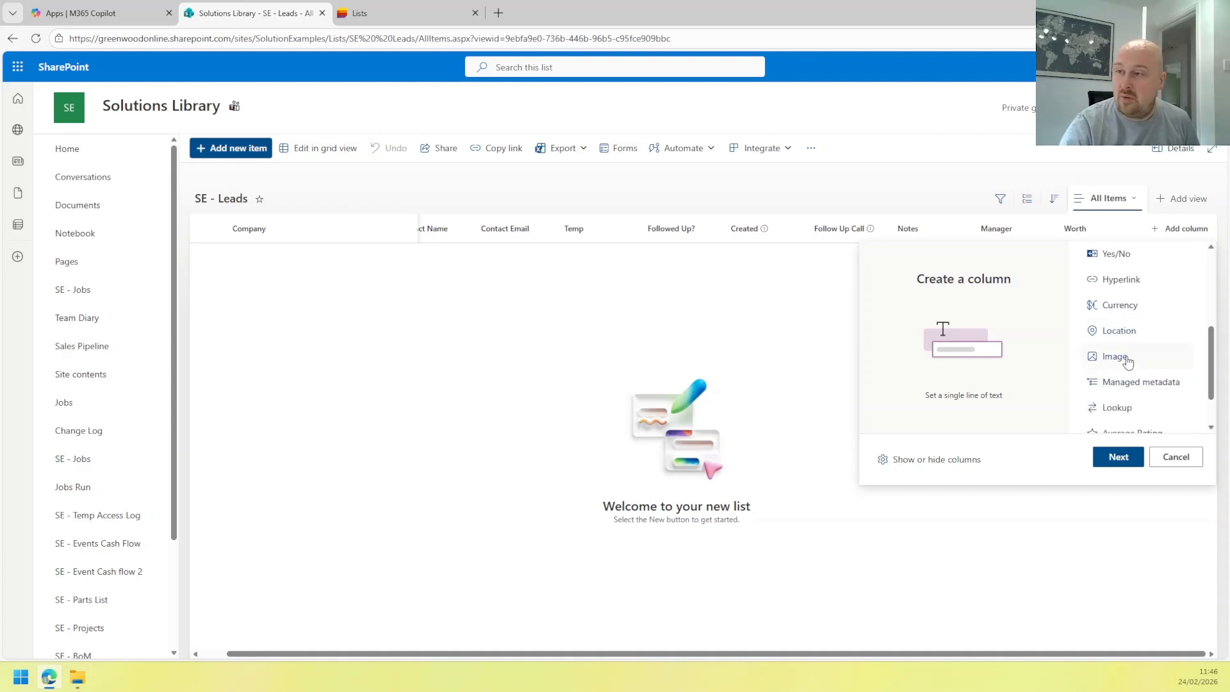
{"action": "scroll", "coordinate": [1132, 362], "scroll_direction": "down", "scroll_amount": 1}
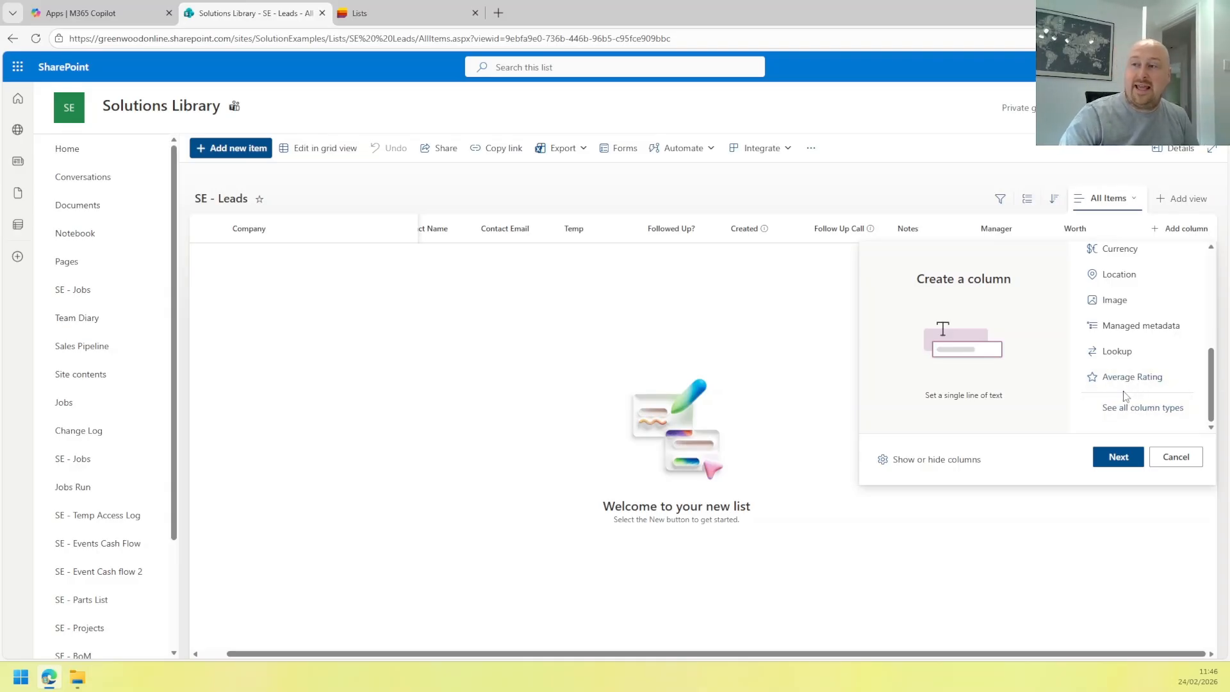
{"action": "scroll", "coordinate": [1134, 392], "scroll_direction": "up", "scroll_amount": 5}
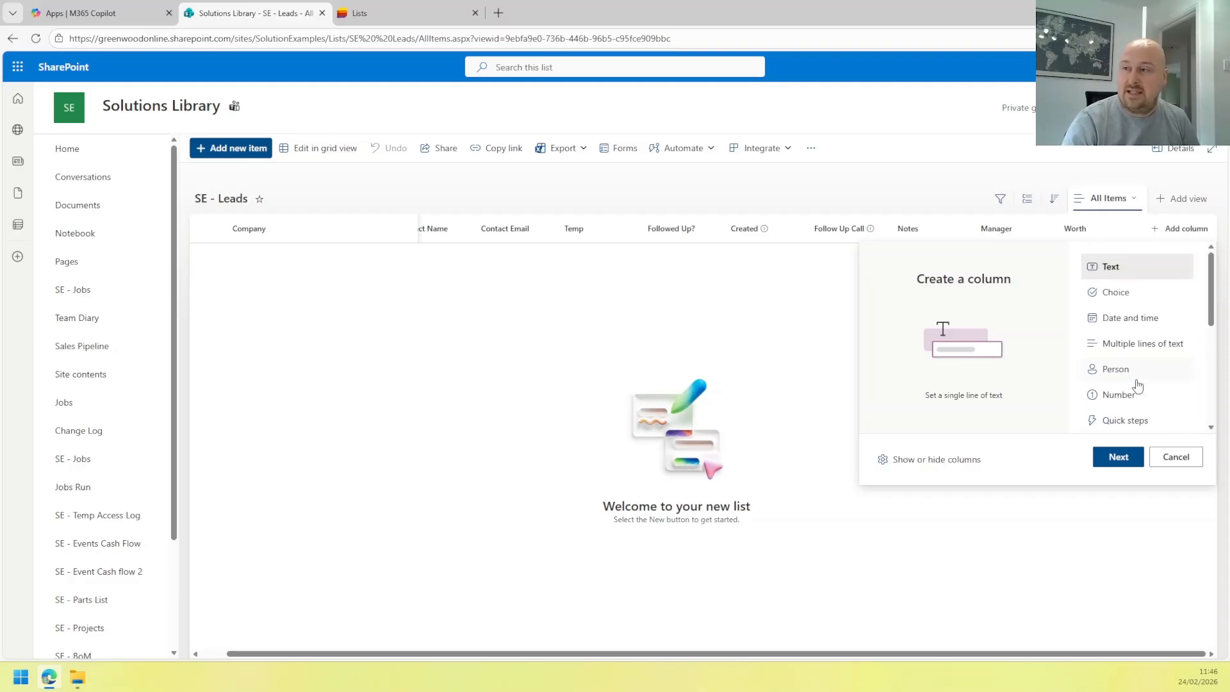
{"action": "scroll", "coordinate": [1123, 361], "scroll_direction": "down", "scroll_amount": 1}
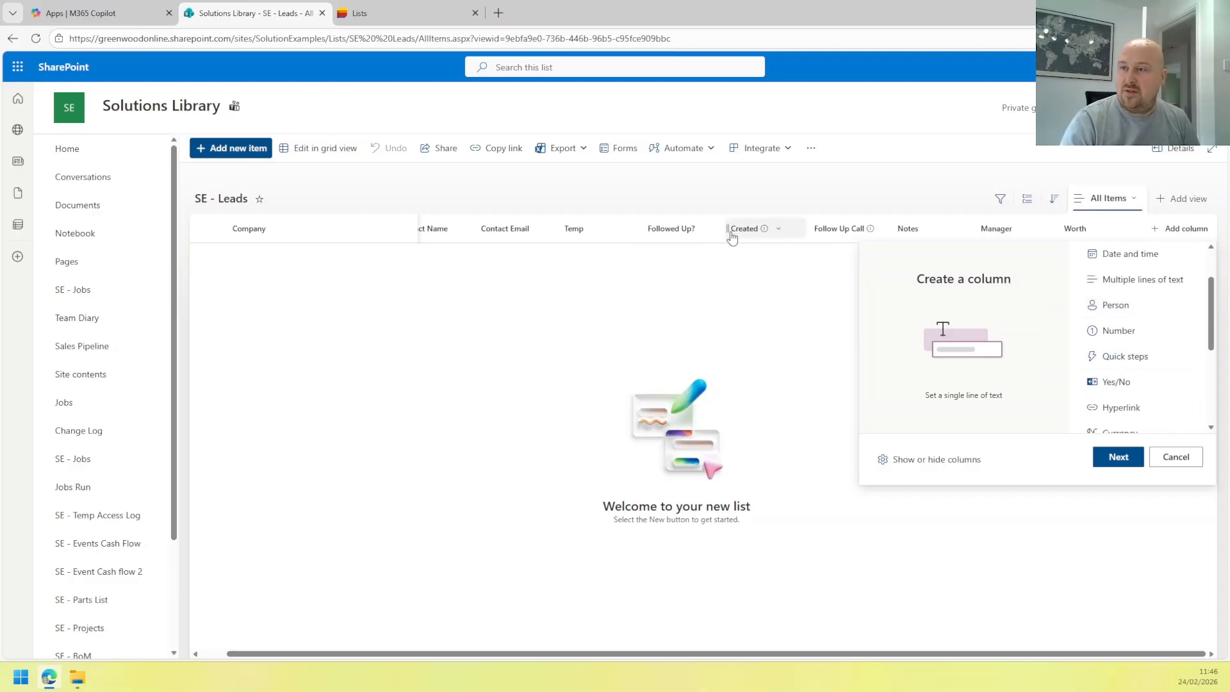
{"action": "left_click", "coordinate": [1125, 364]}
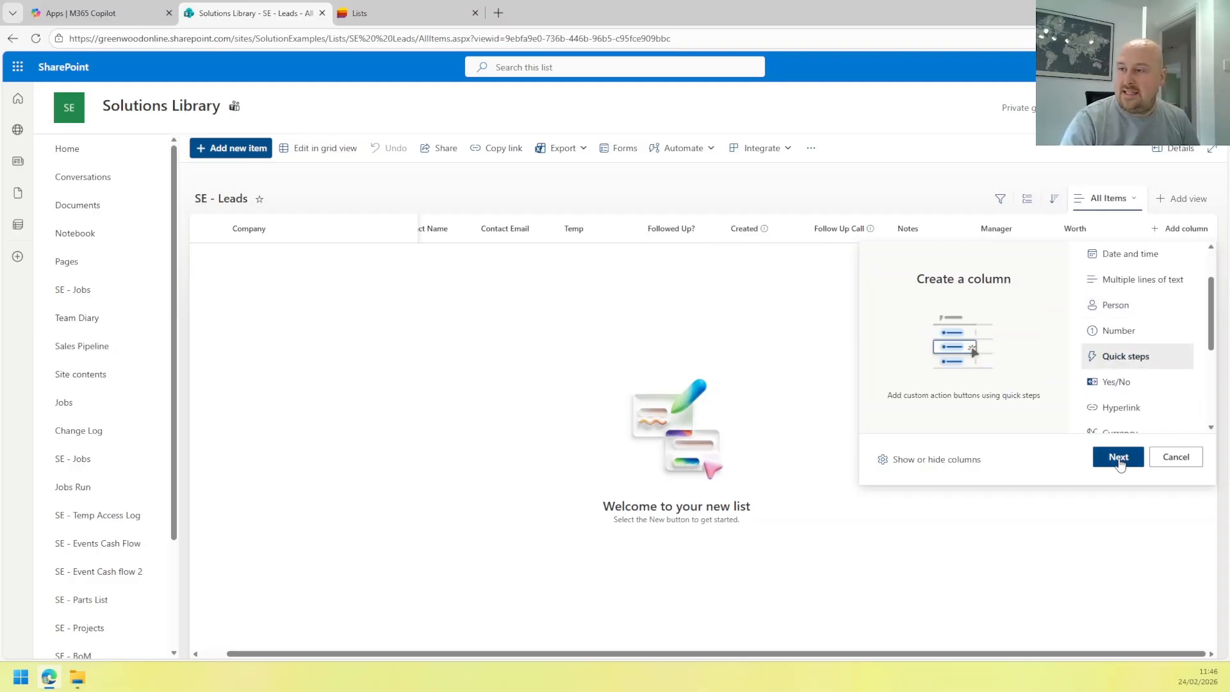
{"action": "left_click", "coordinate": [1117, 457]}
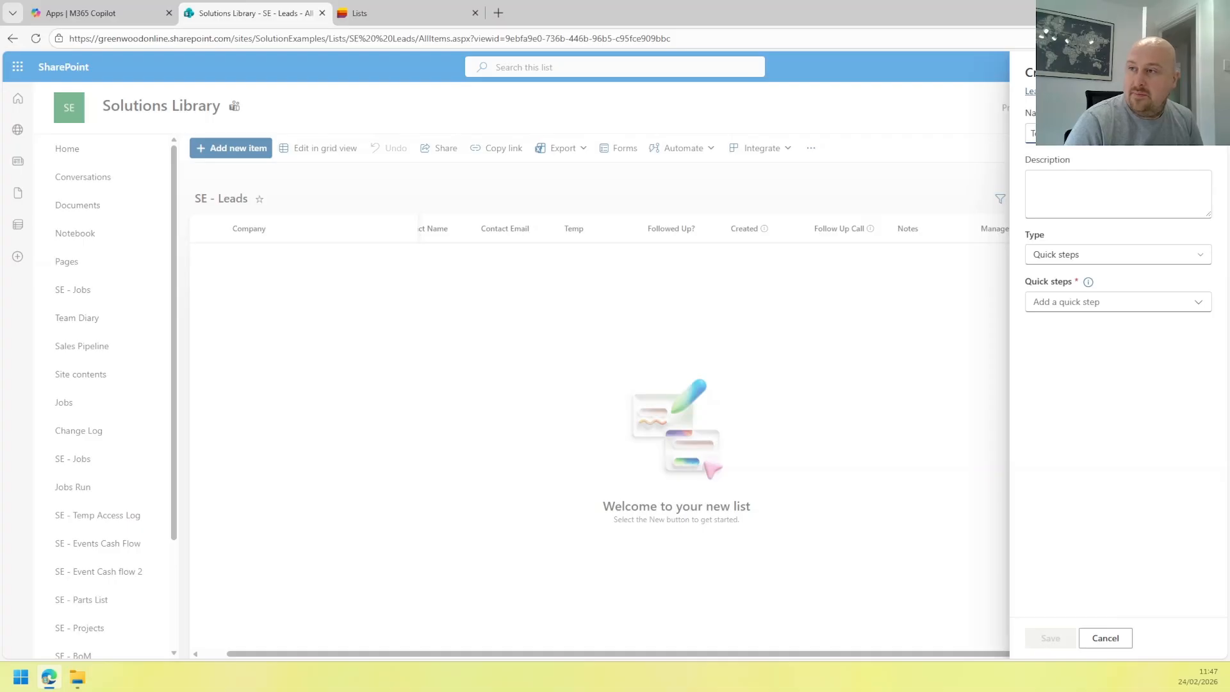
{"action": "left_click", "coordinate": [1054, 305]}
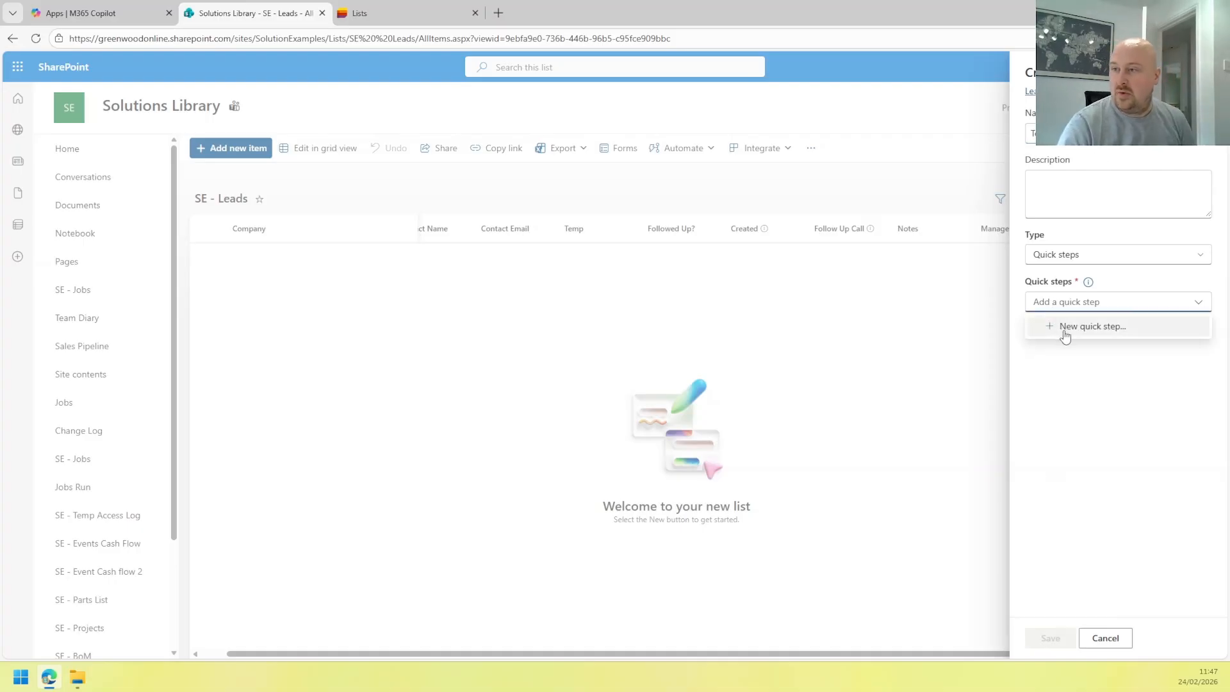
Create a Set a value quick step that sets Temp to Hot and Followed Up? to Yes.
{"action": "left_click", "coordinate": [1065, 335]}
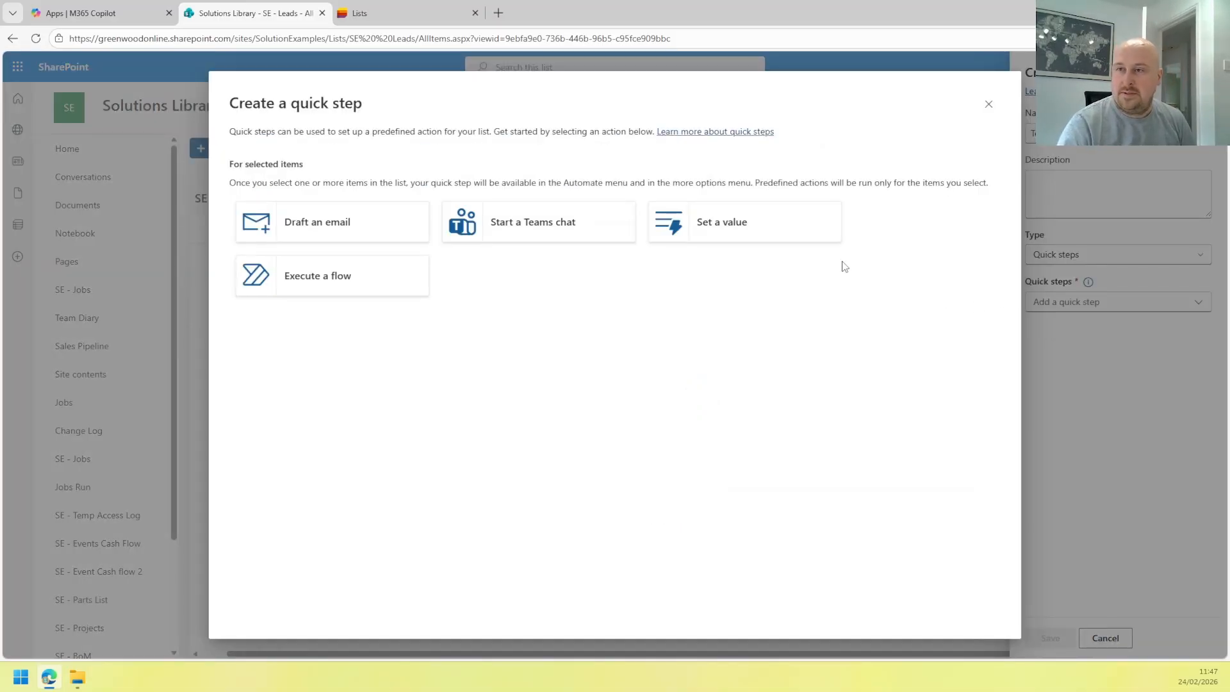
{"action": "left_click", "coordinate": [727, 237]}
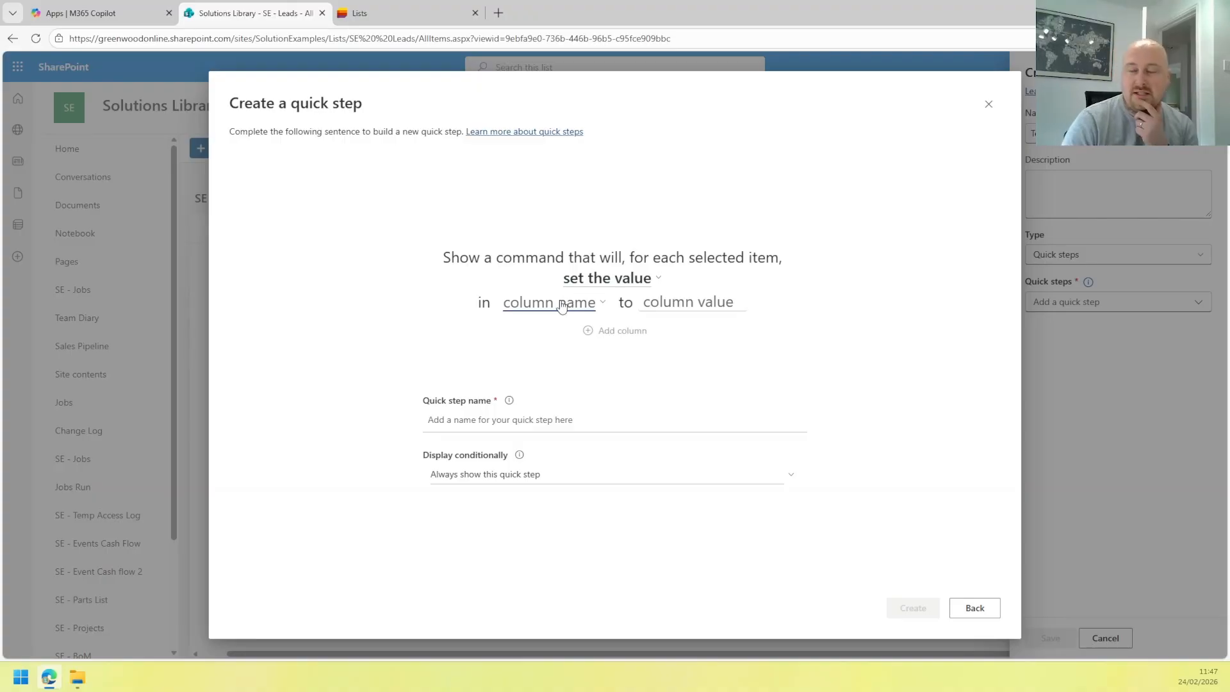
{"action": "left_click", "coordinate": [559, 306]}
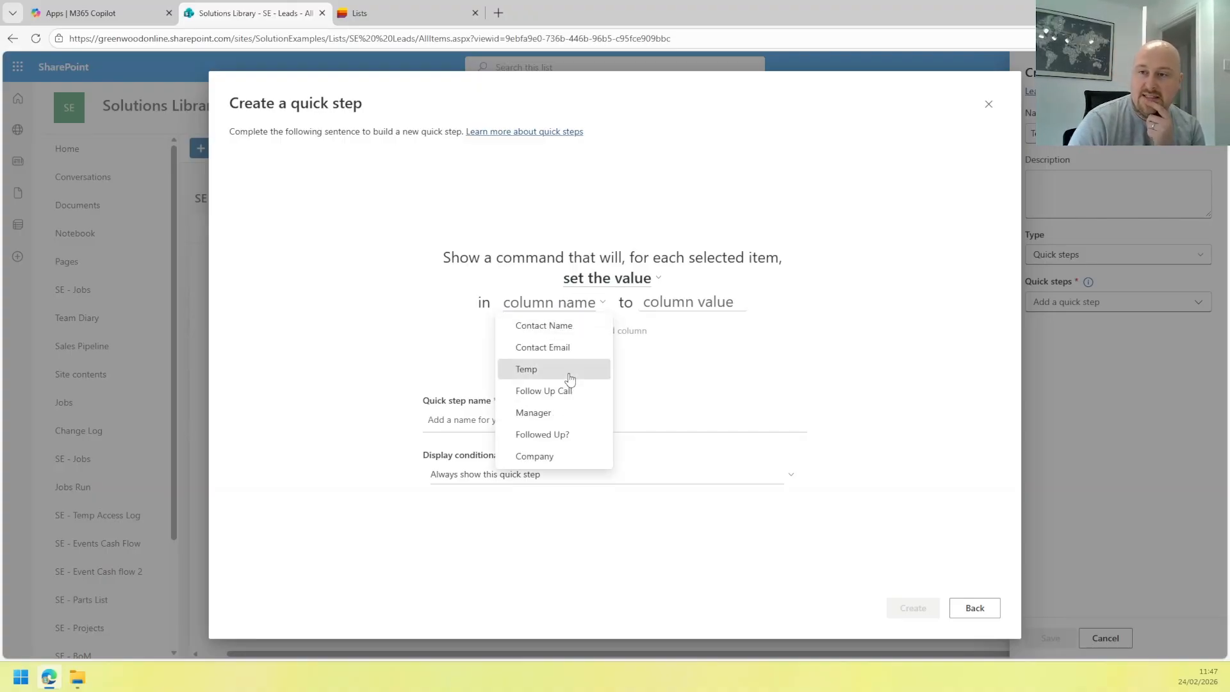
{"action": "left_click", "coordinate": [566, 371]}
{"action": "left_click", "coordinate": [637, 312]}
{"action": "left_click", "coordinate": [637, 371]}
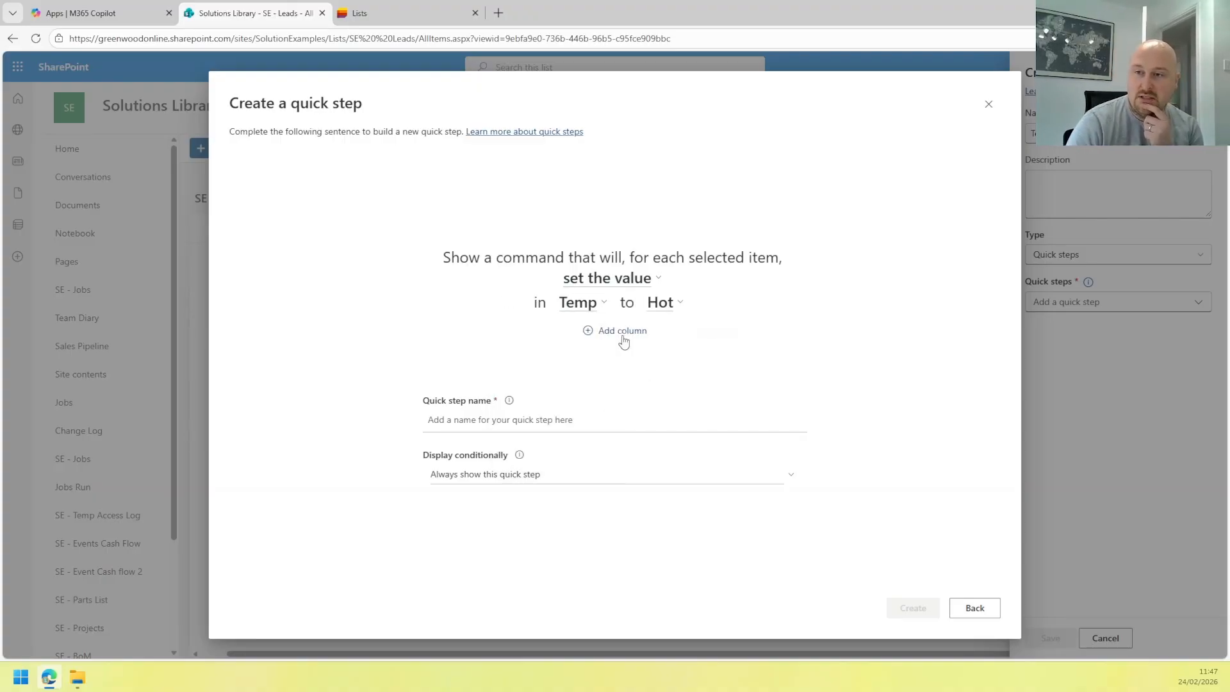
{"action": "left_click", "coordinate": [617, 335]}
{"action": "left_click", "coordinate": [549, 320]}
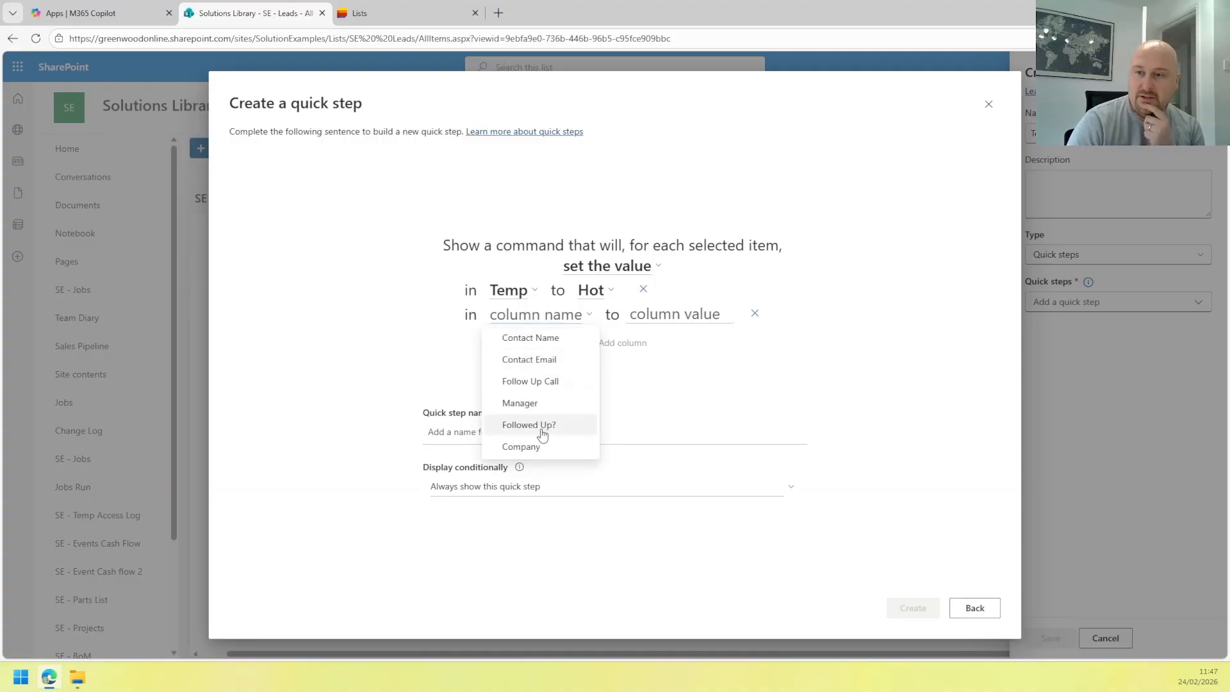
{"action": "left_click", "coordinate": [541, 426]}
{"action": "left_click", "coordinate": [636, 327]}
{"action": "left_click", "coordinate": [651, 340]}
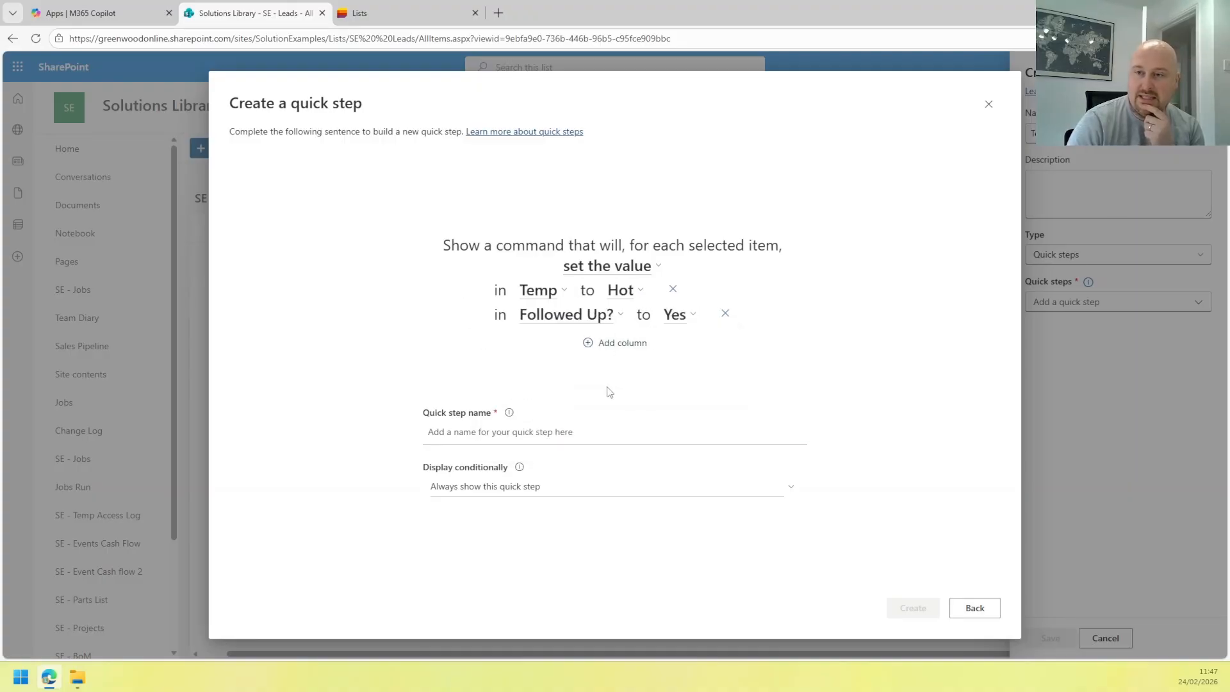
Name the step 'Followed Up - Now Hot', show it only when Temp is not Hot, and create it.
{"action": "left_click", "coordinate": [545, 431]}
{"action": "type", "text": "Fo"}
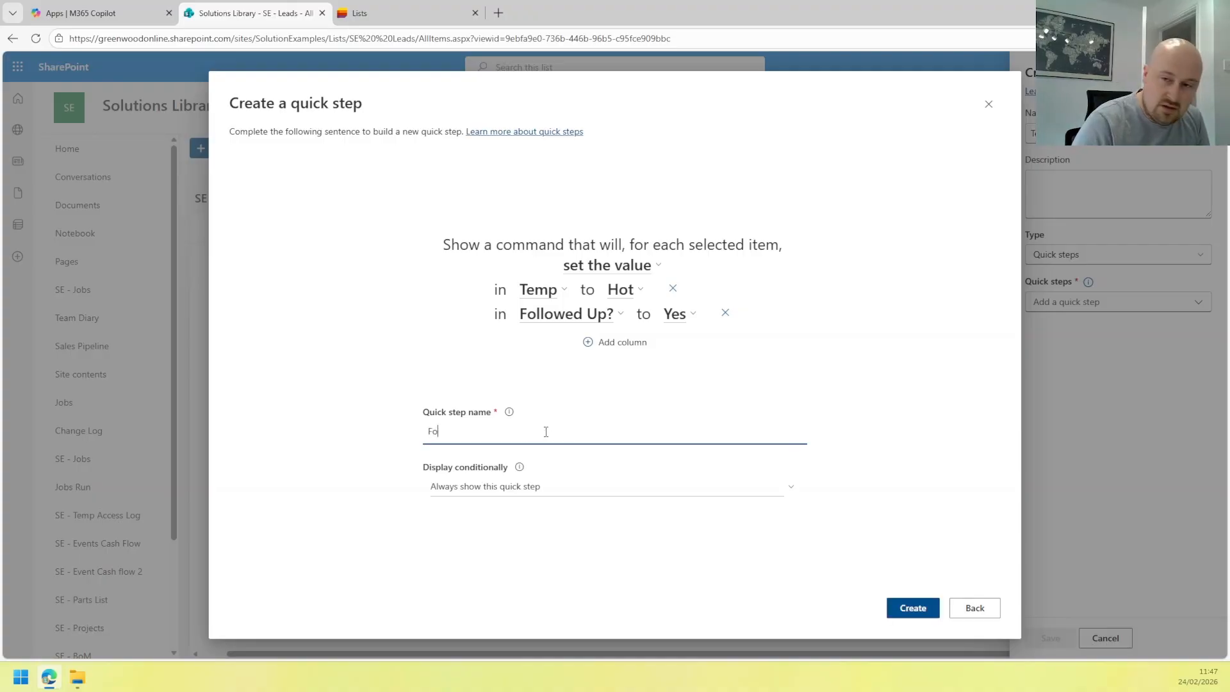
{"action": "type", "text": "llowedx"}
{"action": "key", "text": "BackSpace"}
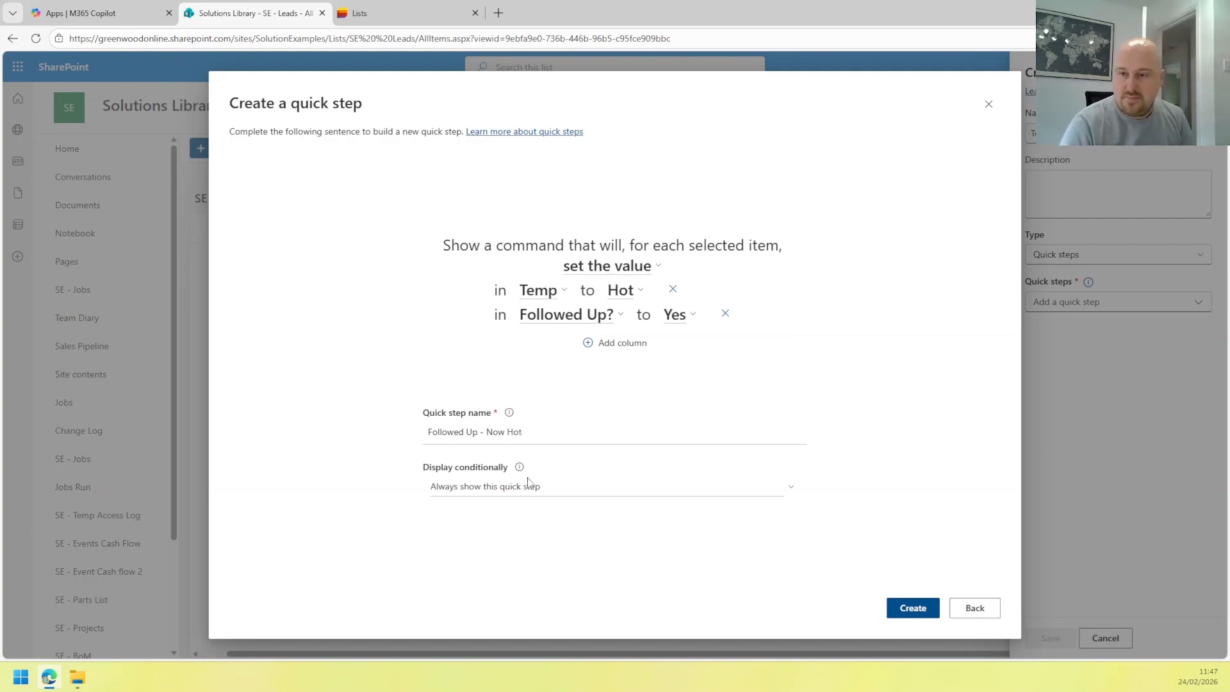
{"action": "left_click", "coordinate": [509, 487]}
{"action": "left_click", "coordinate": [508, 536]}
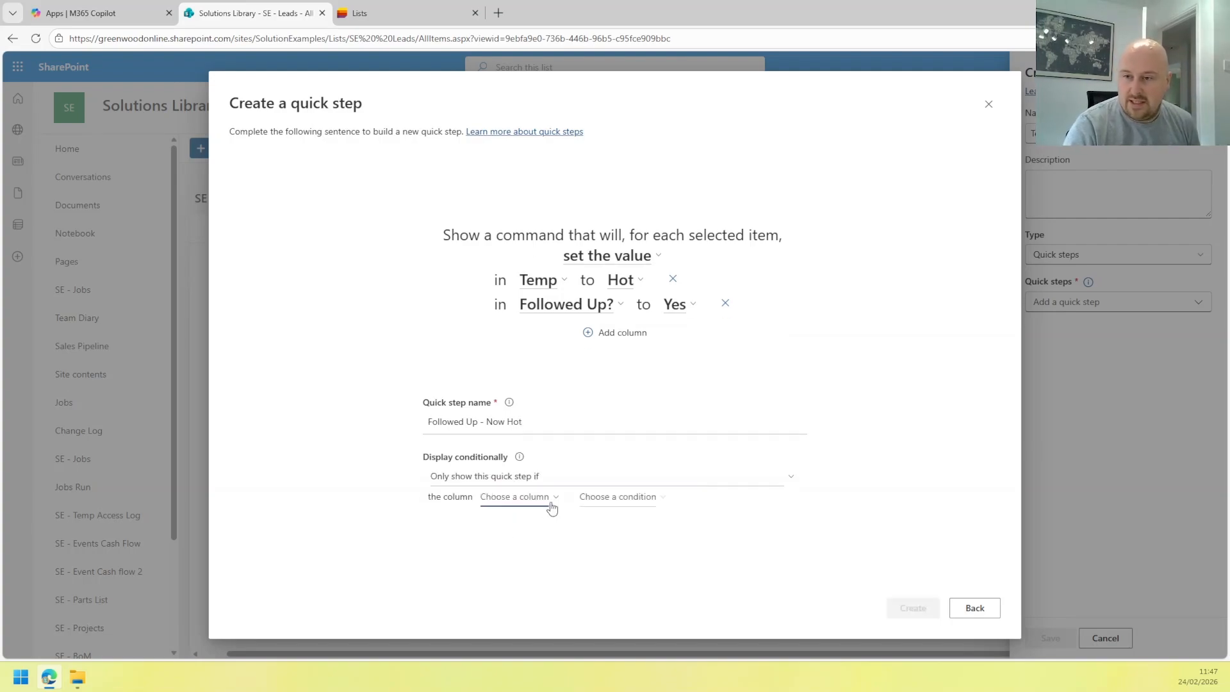
{"action": "left_click", "coordinate": [512, 497]}
{"action": "left_click", "coordinate": [542, 558]}
{"action": "left_click", "coordinate": [610, 500]}
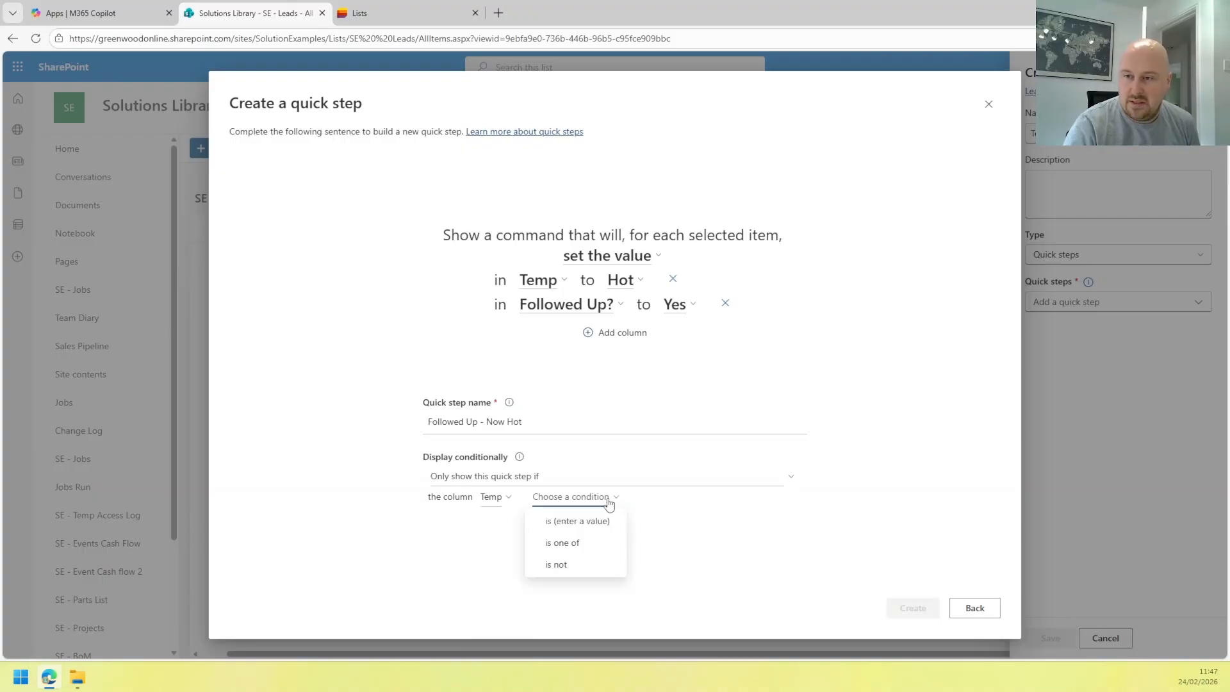
{"action": "left_click", "coordinate": [590, 565]}
{"action": "left_click", "coordinate": [631, 499]}
{"action": "left_click", "coordinate": [605, 564]}
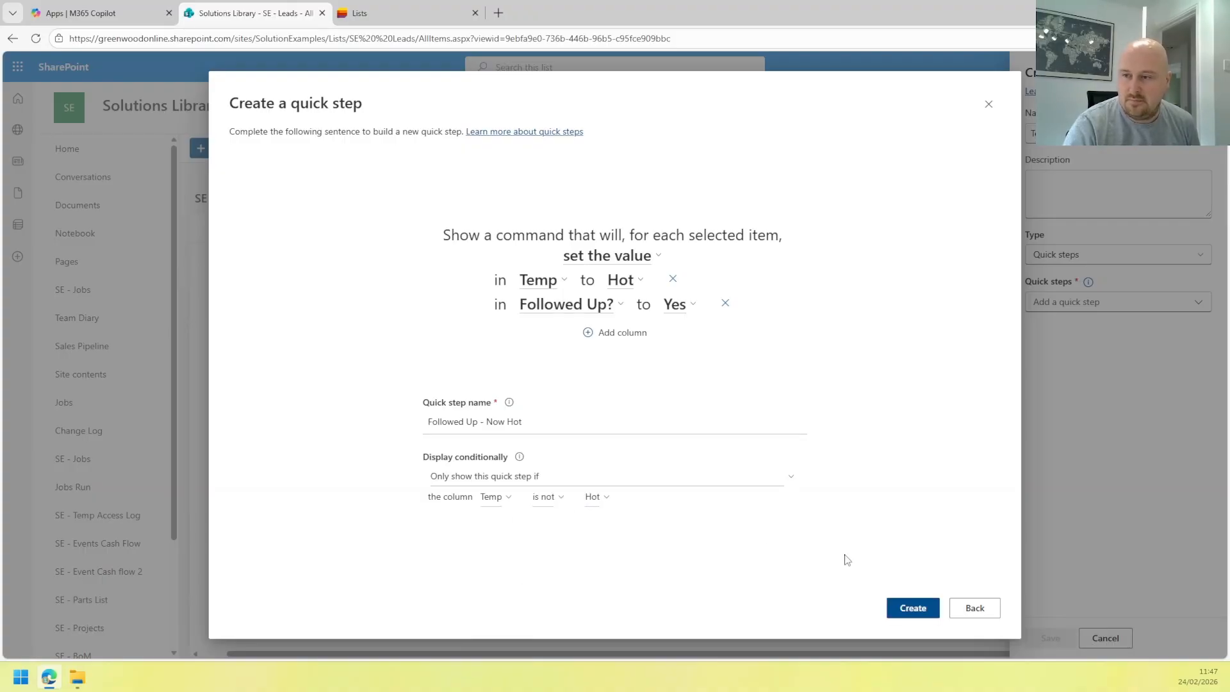
{"action": "left_click", "coordinate": [912, 607]}
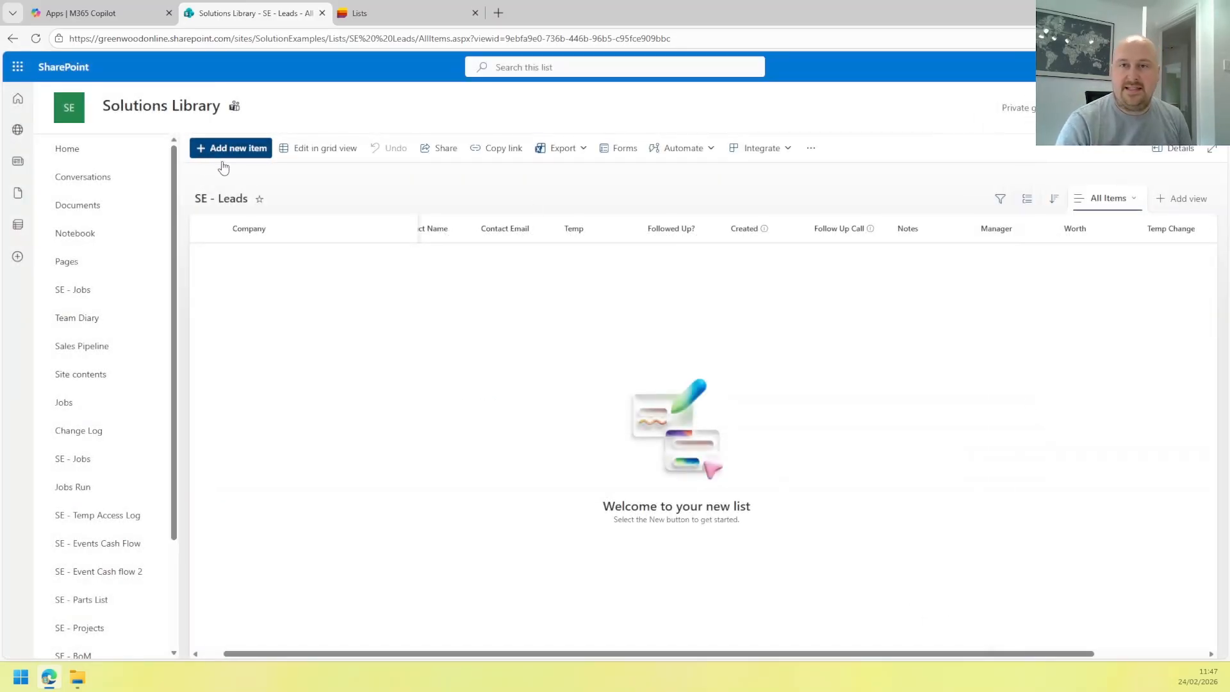
Start a new Microsoft lead and fill in the contact's name and e-mail.
{"action": "left_click", "coordinate": [238, 149]}
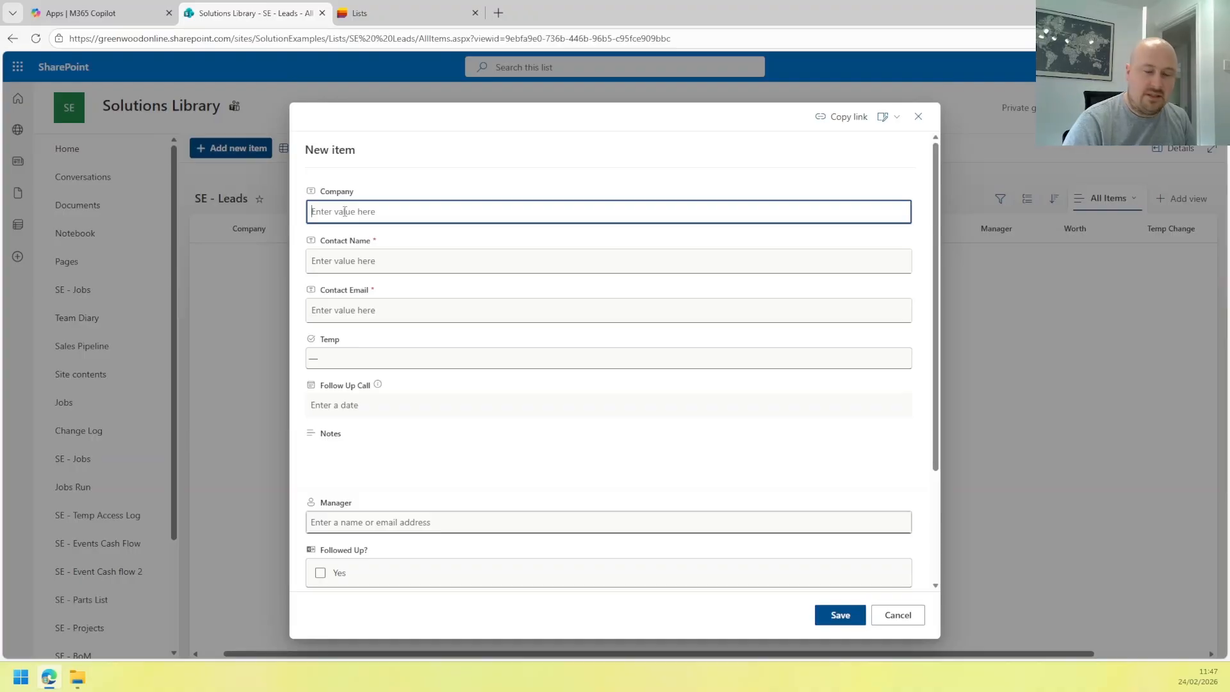
{"action": "type", "text": "Microsoft"}
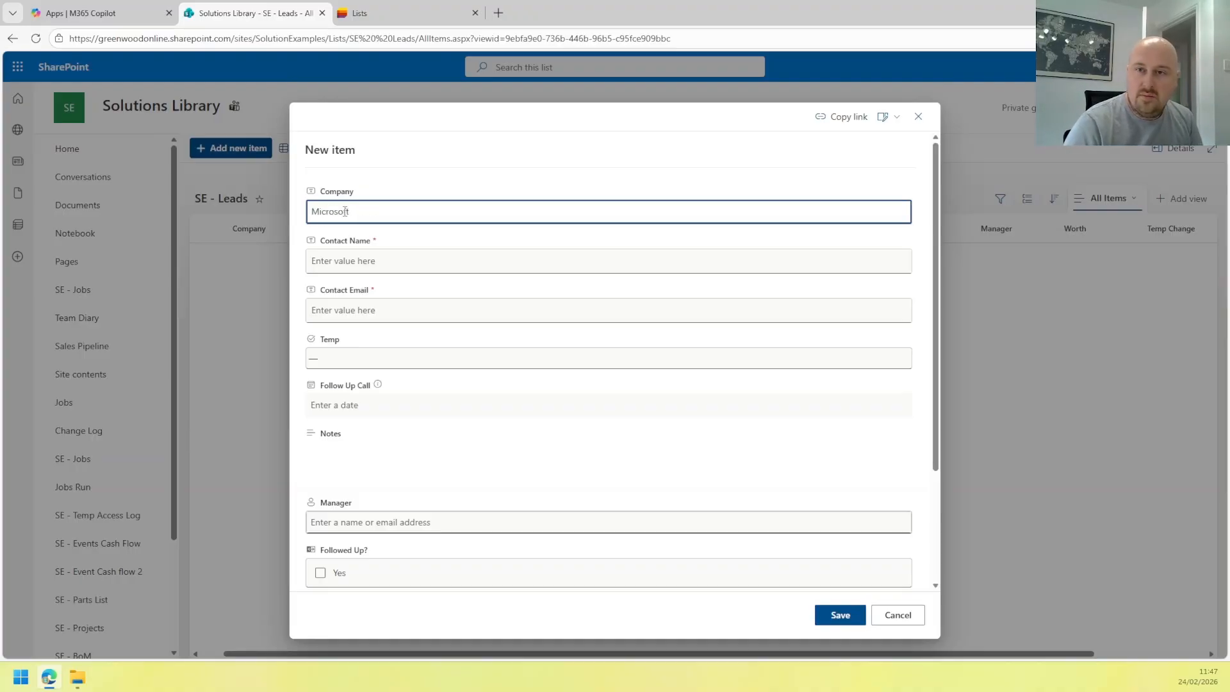
{"action": "left_click", "coordinate": [378, 261]}
{"action": "type", "text": "Bi"}
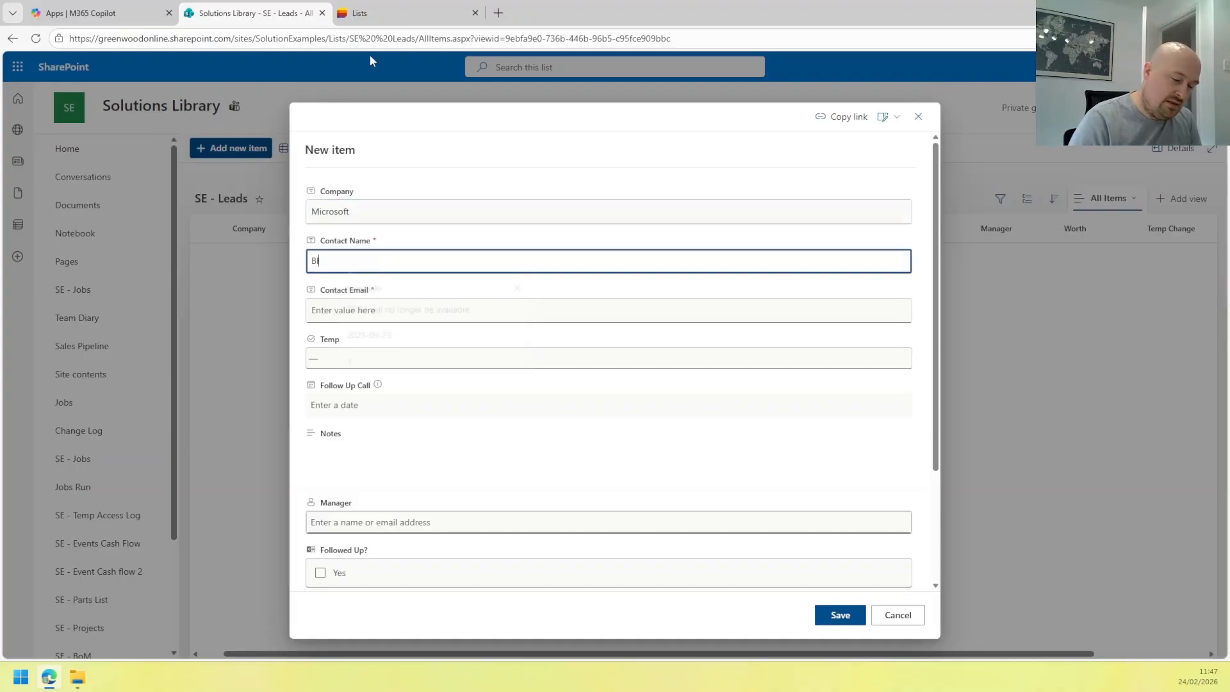
{"action": "type", "text": "ll Gates"}
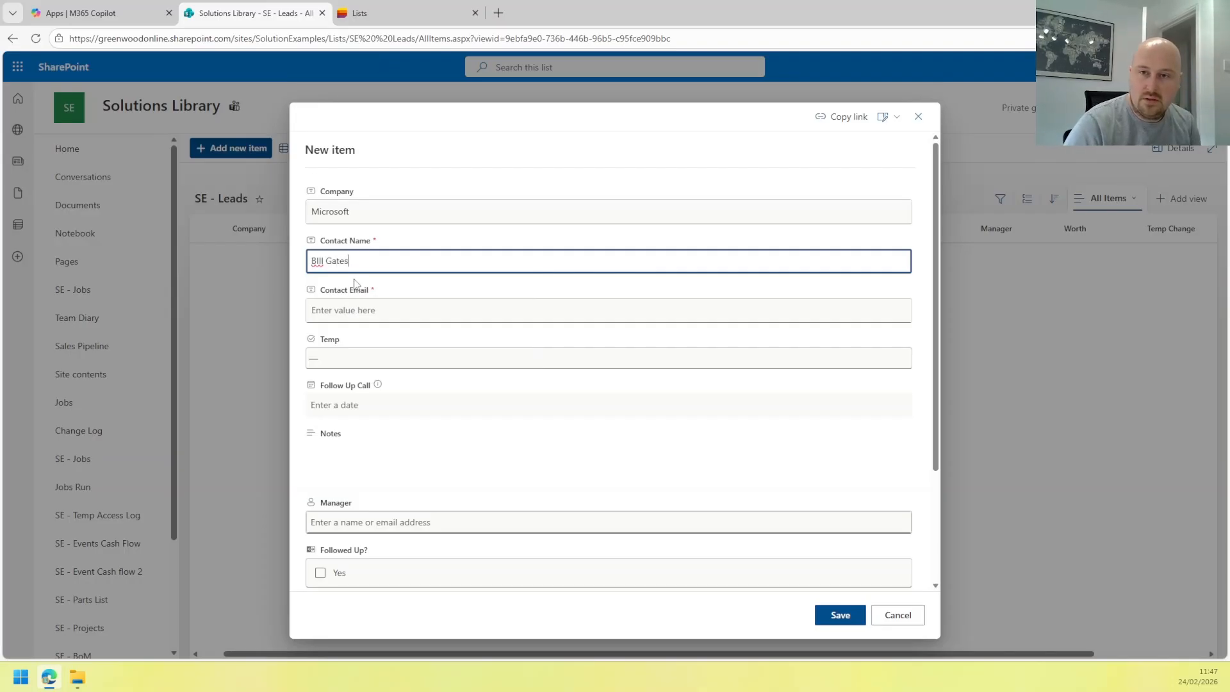
{"action": "left_click", "coordinate": [393, 305]}
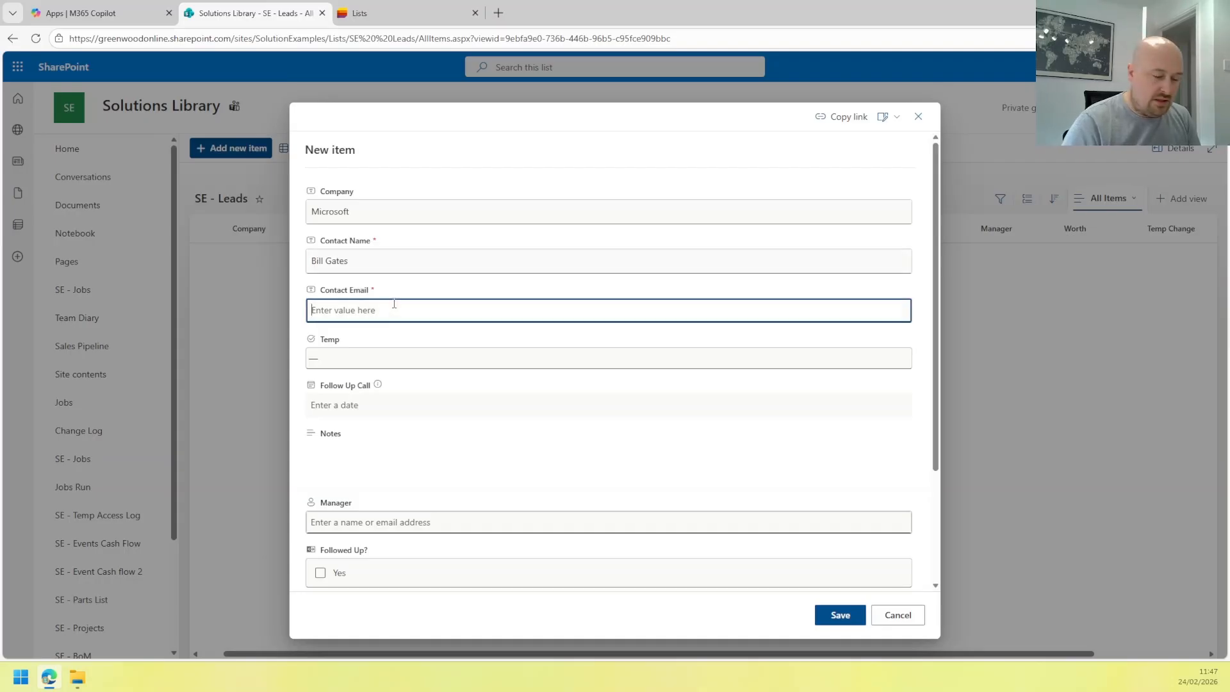
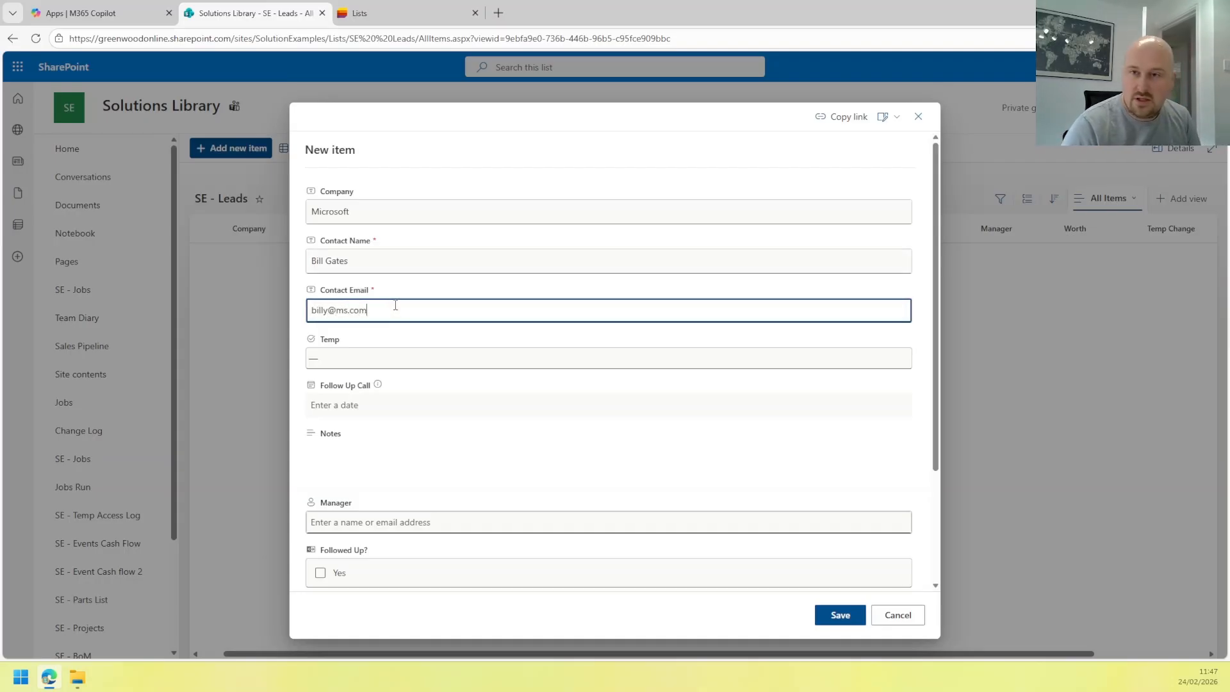
Set Temp to Cold, leave the call date empty, and type 'International' in the Notes editor.
{"action": "scroll", "coordinate": [371, 324], "scroll_direction": "down", "scroll_amount": 2}
{"action": "left_click", "coordinate": [320, 229]}
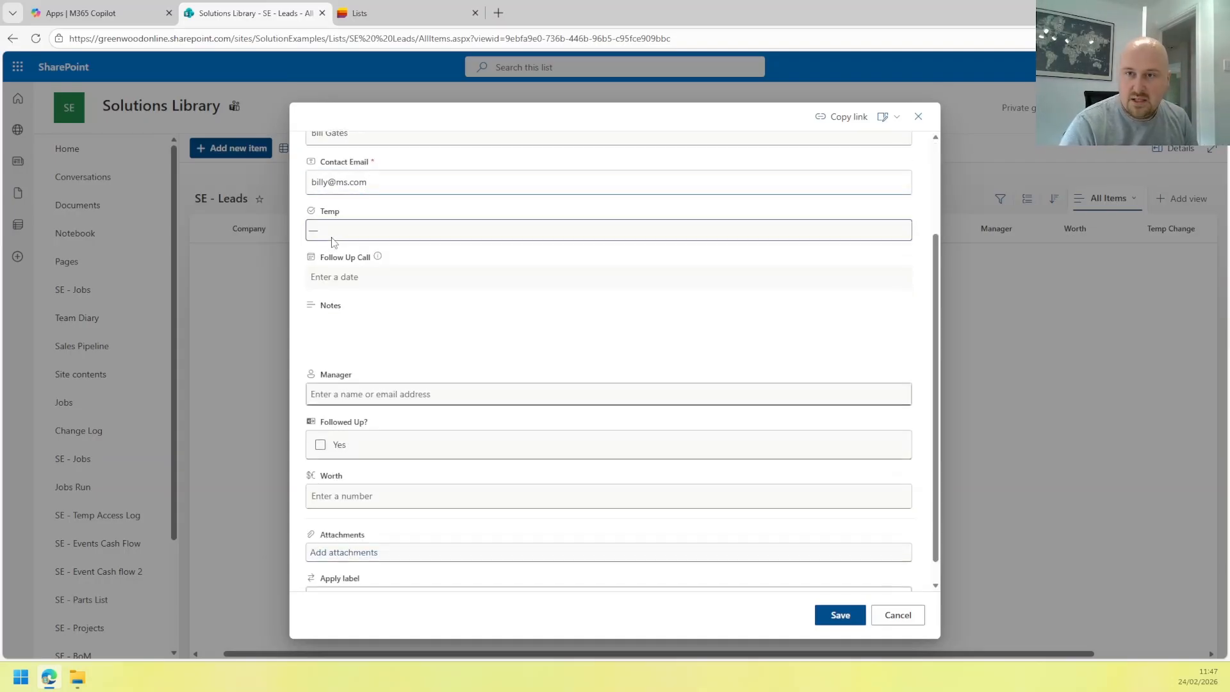
{"action": "left_click", "coordinate": [319, 262]}
{"action": "left_click", "coordinate": [313, 285]}
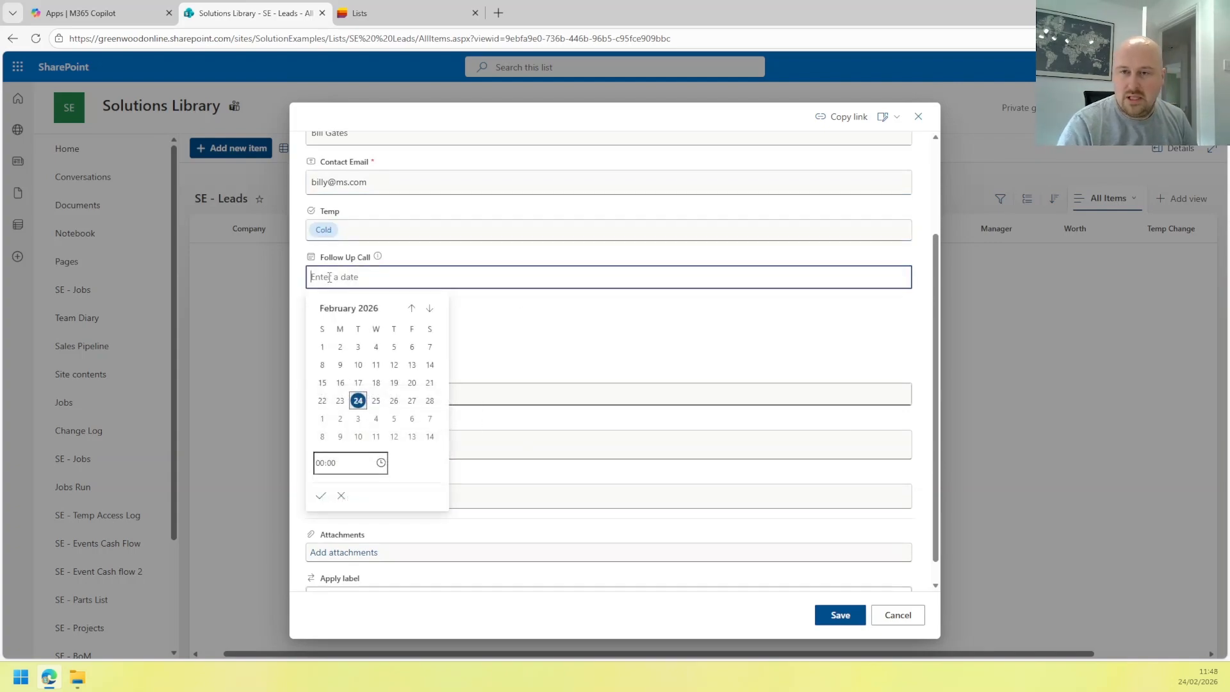
{"action": "left_click", "coordinate": [424, 254]}
{"action": "left_click", "coordinate": [351, 330]}
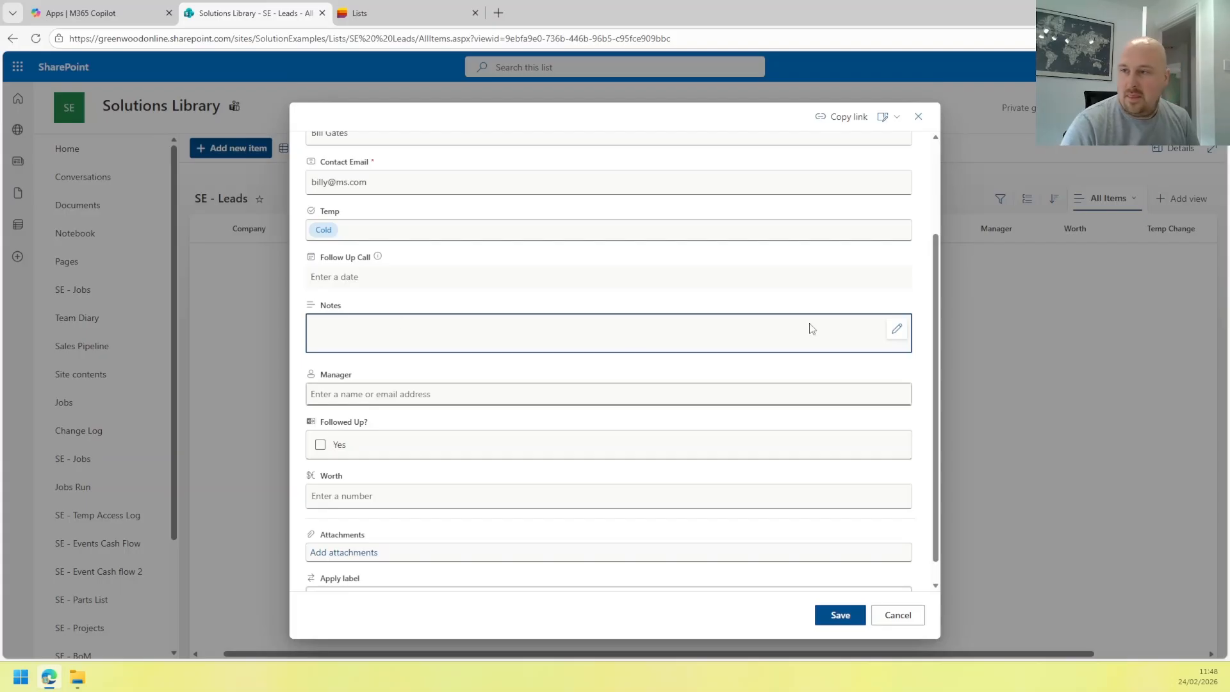
{"action": "left_click", "coordinate": [897, 331]}
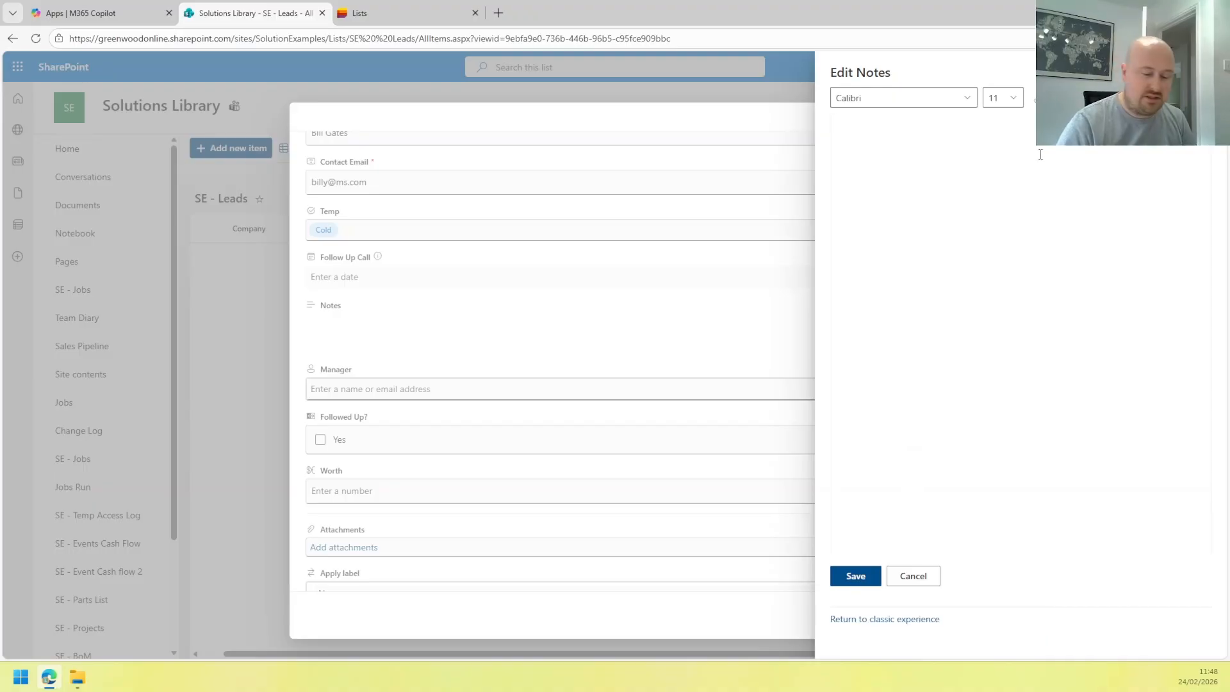
{"action": "type", "text": "International"}
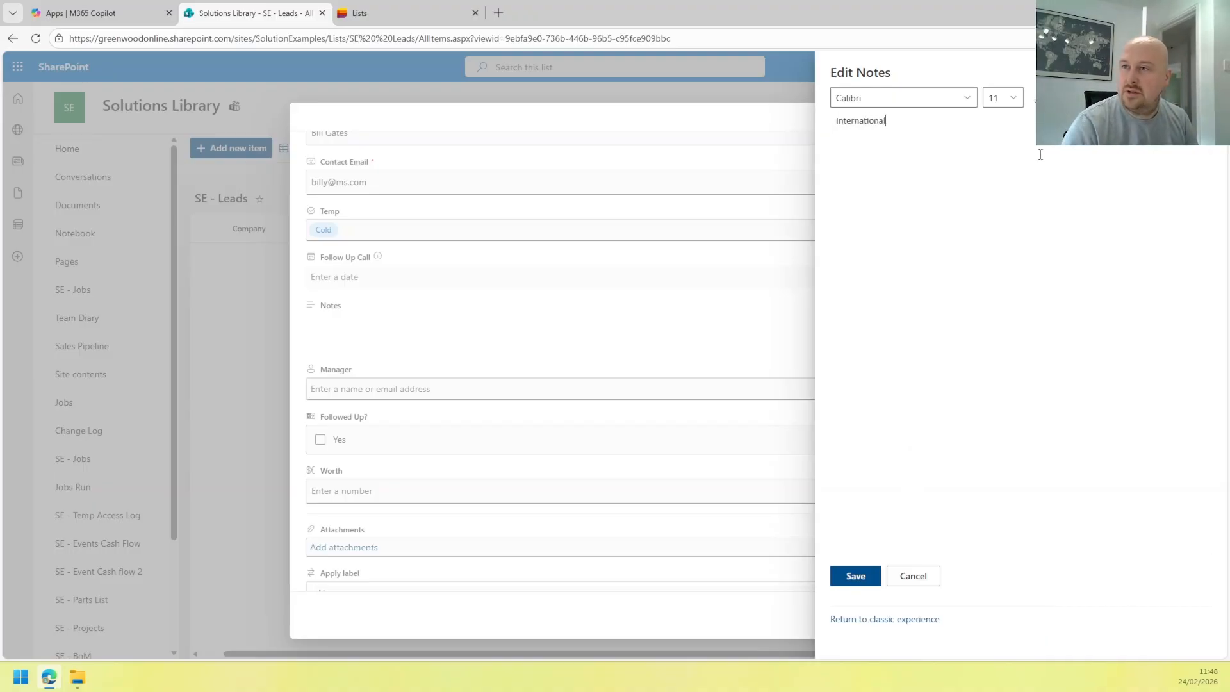
Make 'International' font size 14 with a dark text colour.
{"action": "key", "text": "ctrl+a"}
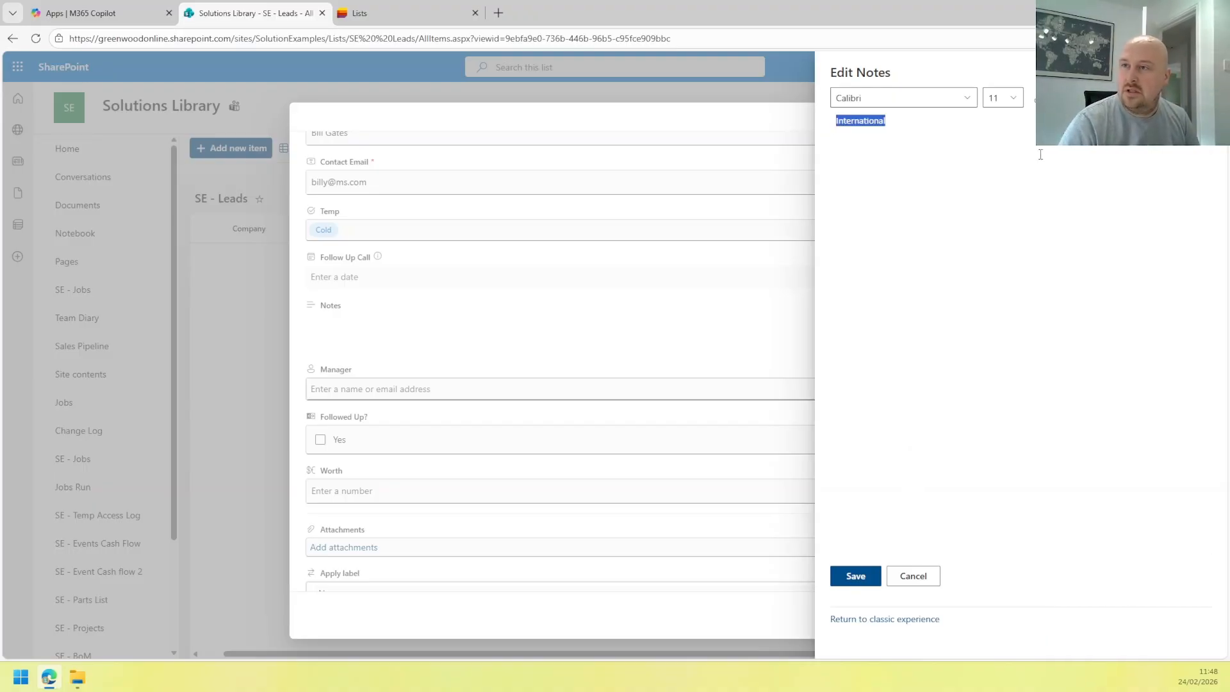
{"action": "left_click", "coordinate": [1011, 98]}
{"action": "left_click", "coordinate": [992, 234]}
{"action": "key", "text": "Right"}
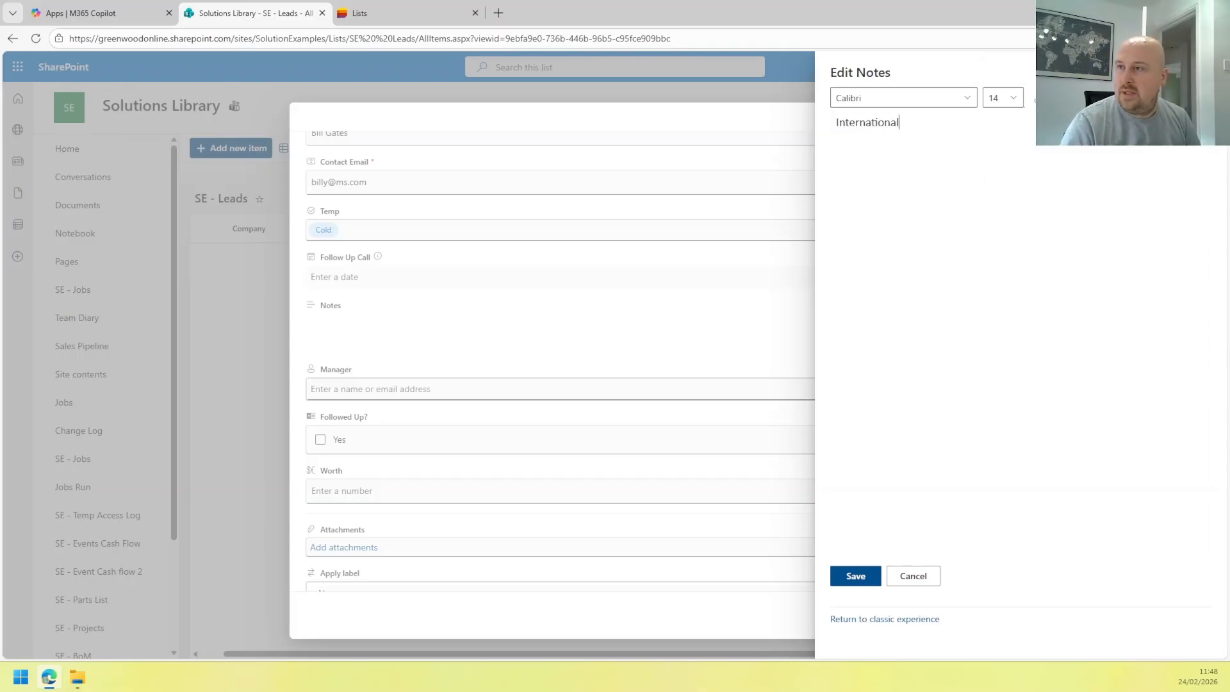
{"action": "left_click", "coordinate": [1040, 98]}
{"action": "left_click_drag", "start_coordinate": [960, 129], "coordinate": [794, 133]}
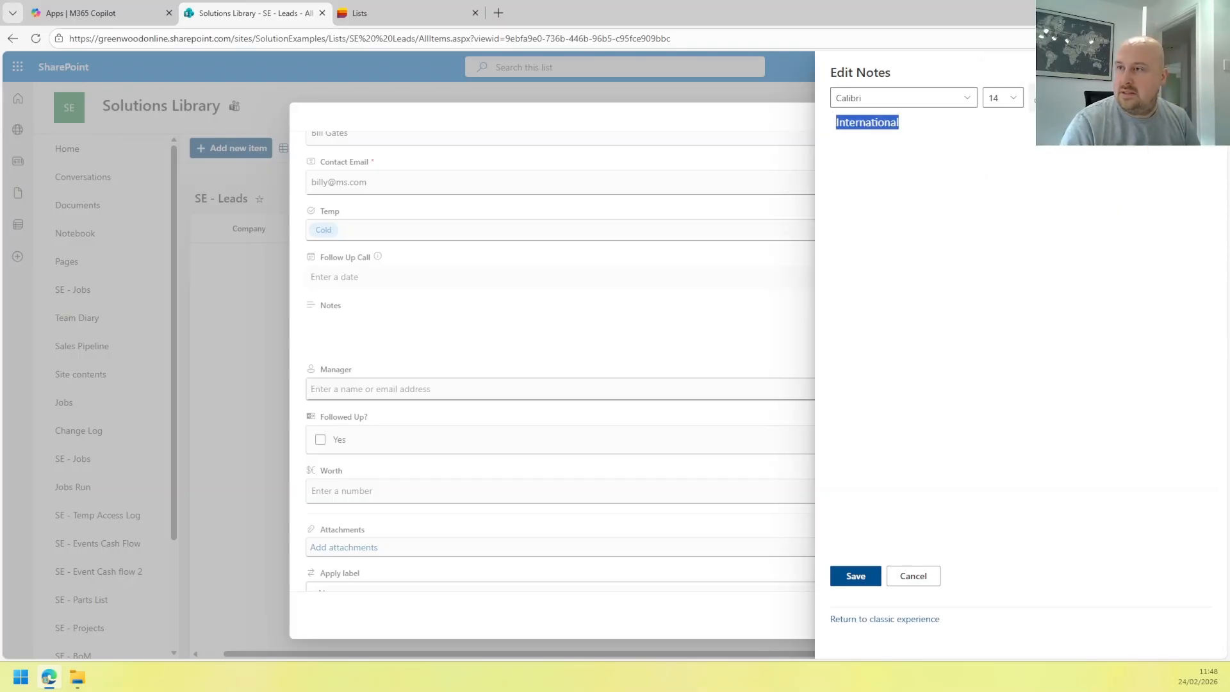
{"action": "left_click", "coordinate": [1040, 98]}
{"action": "left_click", "coordinate": [1040, 98]}
{"action": "left_click", "coordinate": [1060, 200]}
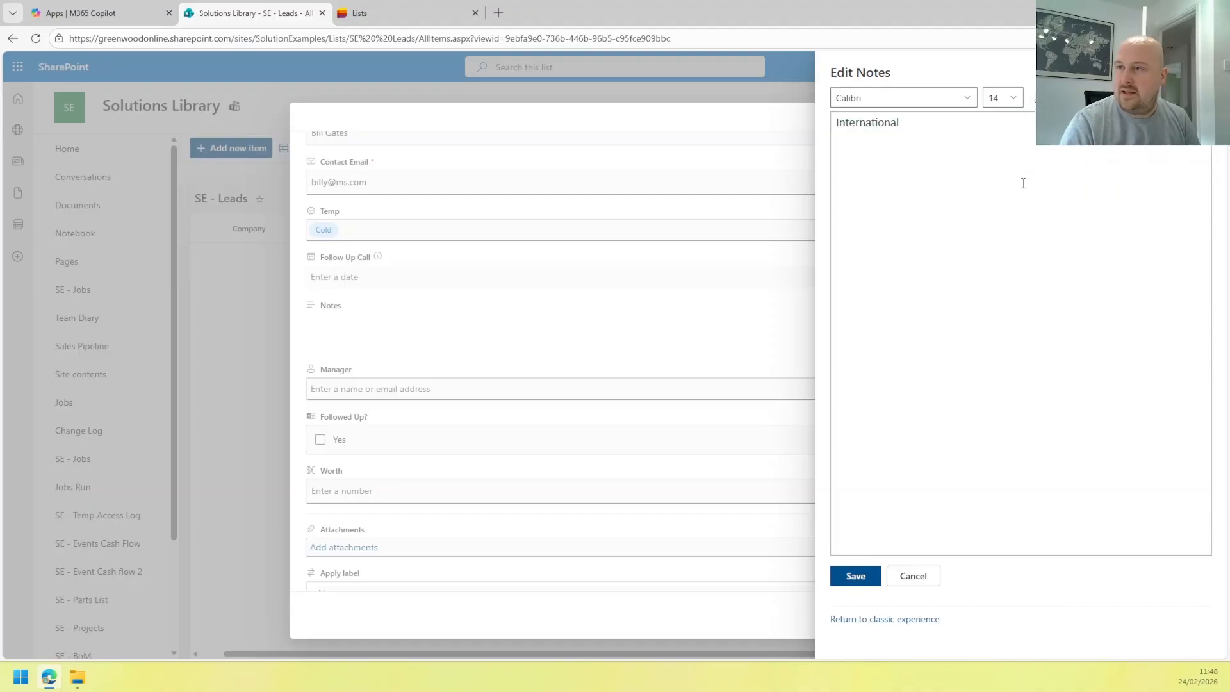
Add the line 'Employees: 10,000+' below it and bold the 10,000+ figure.
{"action": "key", "text": "Return"}
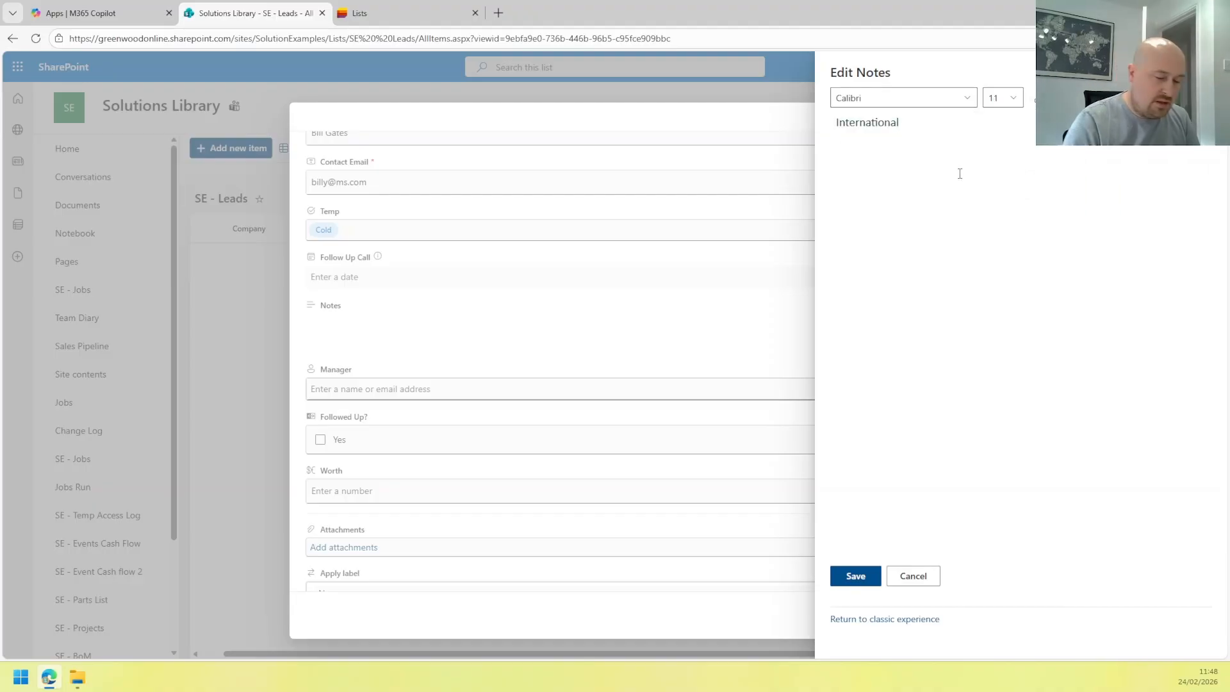
{"action": "type", "text": "EMplo"}
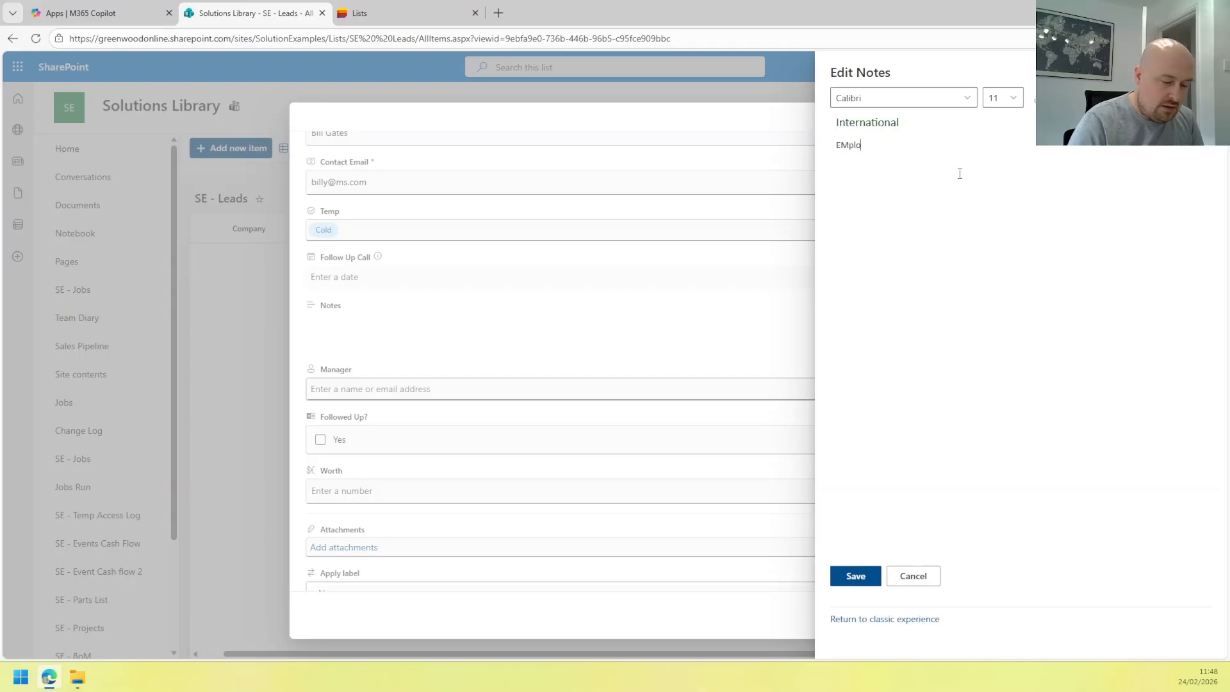
{"action": "type", "text": "yees"}
{"action": "key", "text": "Right"}
{"action": "key", "text": "Delete"}
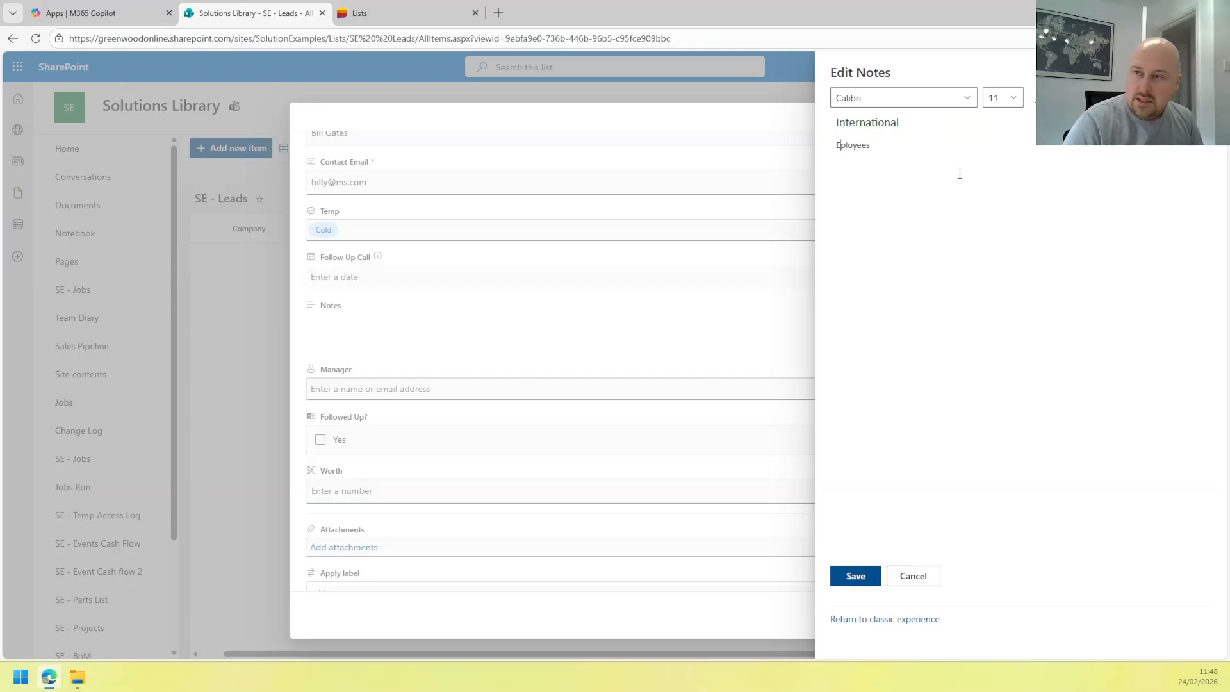
{"action": "type", "text": "m"}
{"action": "key", "text": "End"}
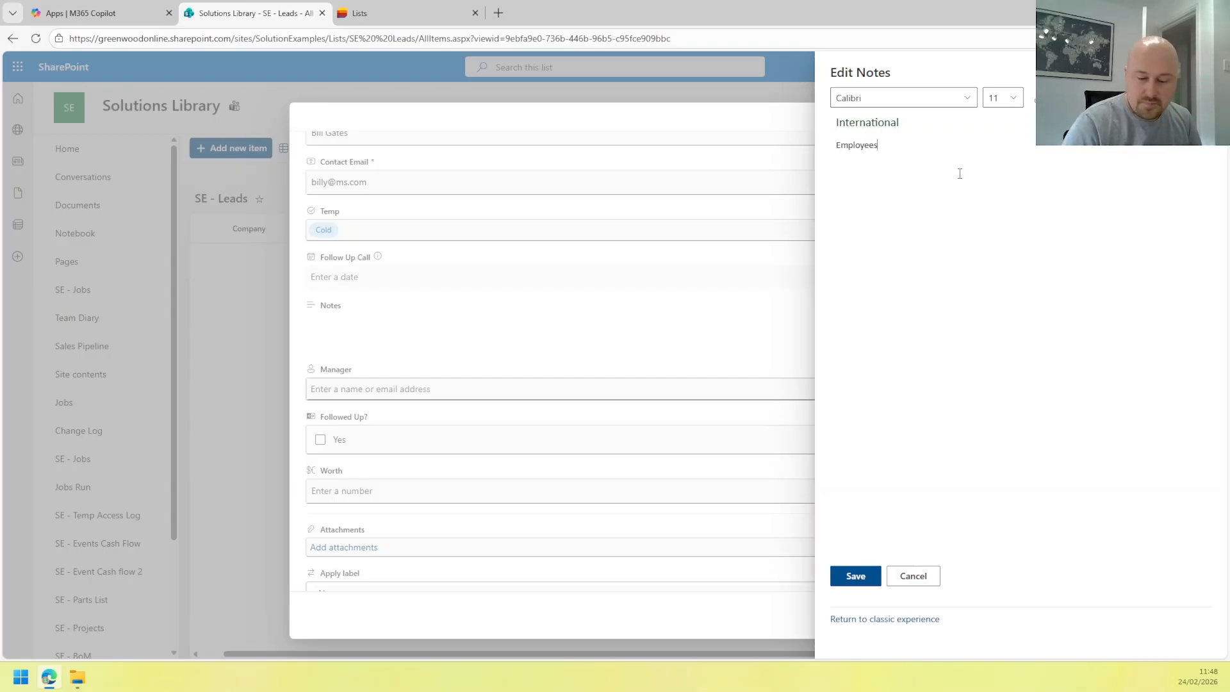
{"action": "type", "text": ": 210"}
{"action": "key", "text": "BackSpace"}
{"action": "key", "text": "BackSpace"}
{"action": "key", "text": "BackSpace"}
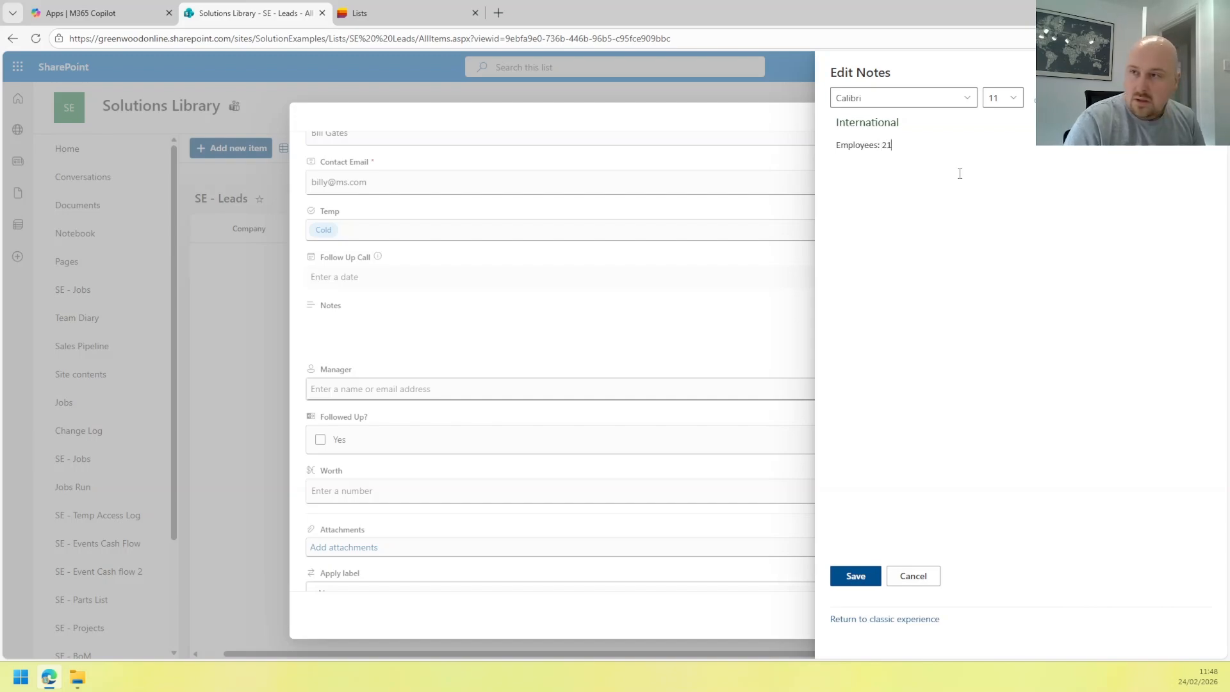
{"action": "type", "text": "10,000+"}
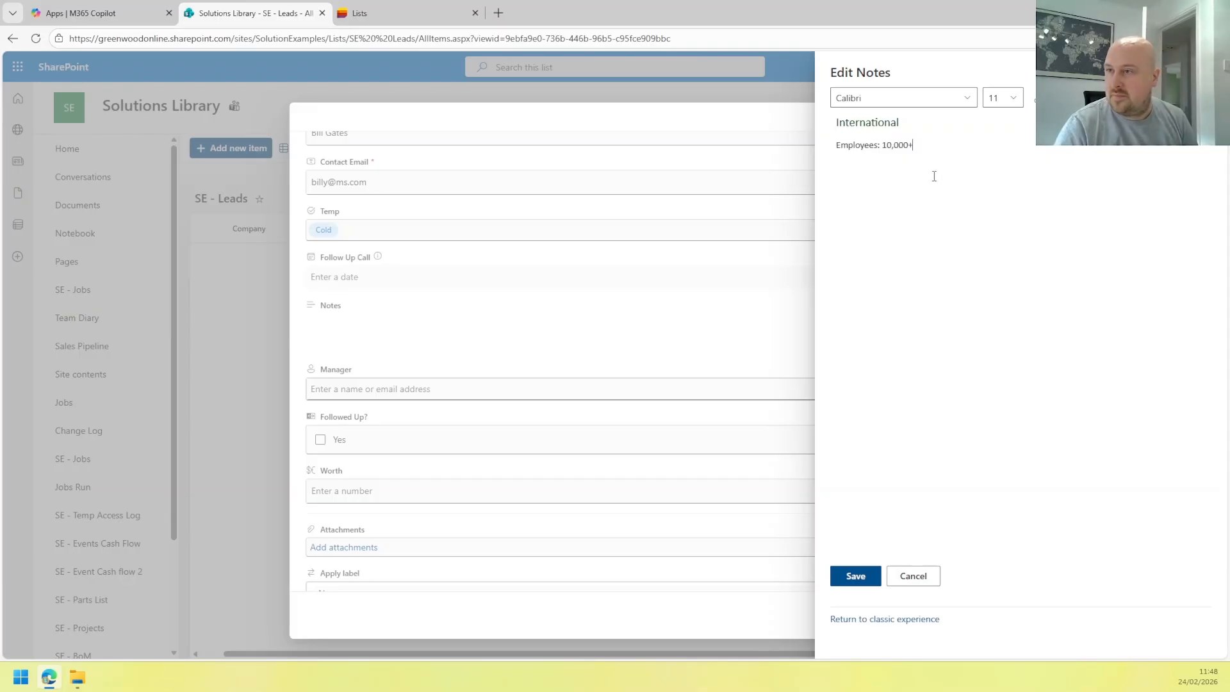
{"action": "key", "text": "shift+Left"}
{"action": "key", "text": "shift+Left"}
{"action": "key", "text": "shift+Left"}
{"action": "key", "text": "shift+Left"}
{"action": "key", "text": "shift+Left"}
{"action": "key", "text": "shift+Left"}
{"action": "key", "text": "shift+Left"}
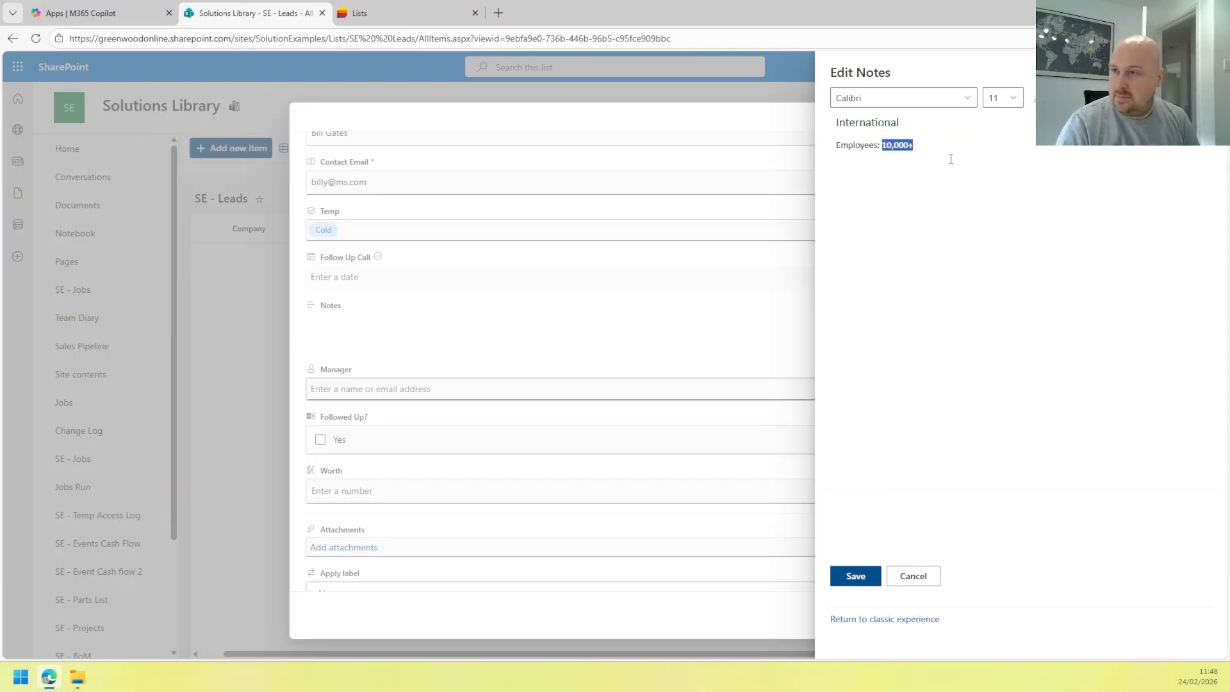
{"action": "left_click", "coordinate": [950, 159]}
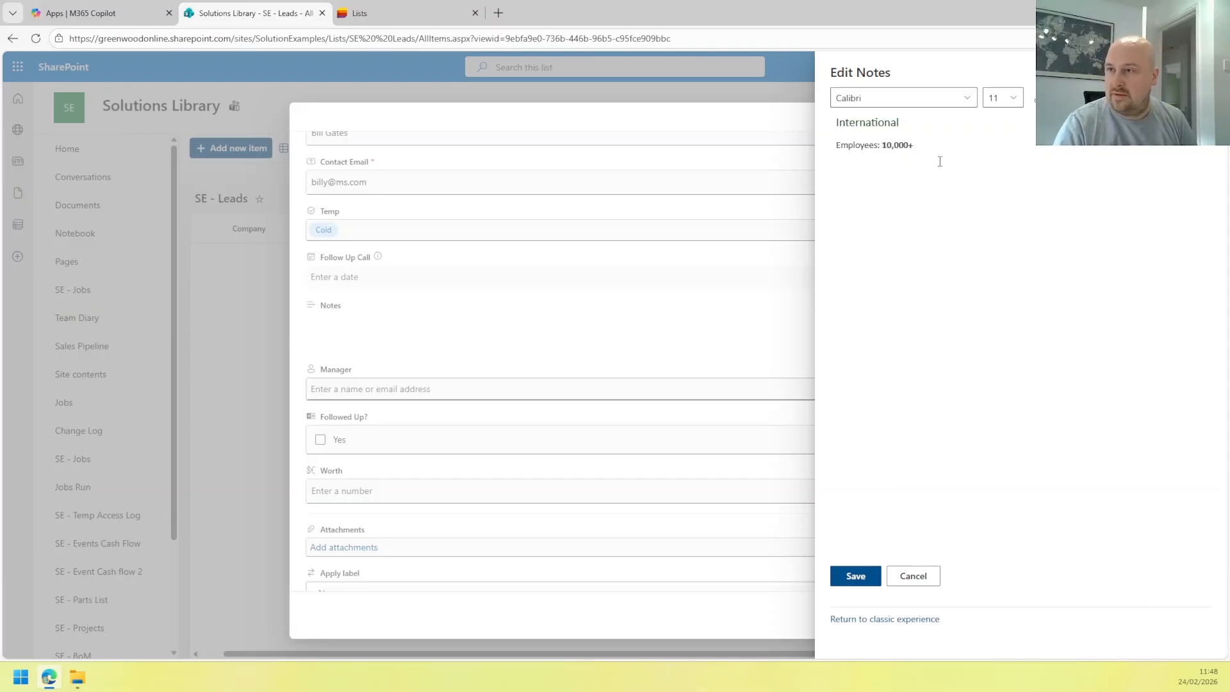
{"action": "left_click", "coordinate": [1201, 98]}
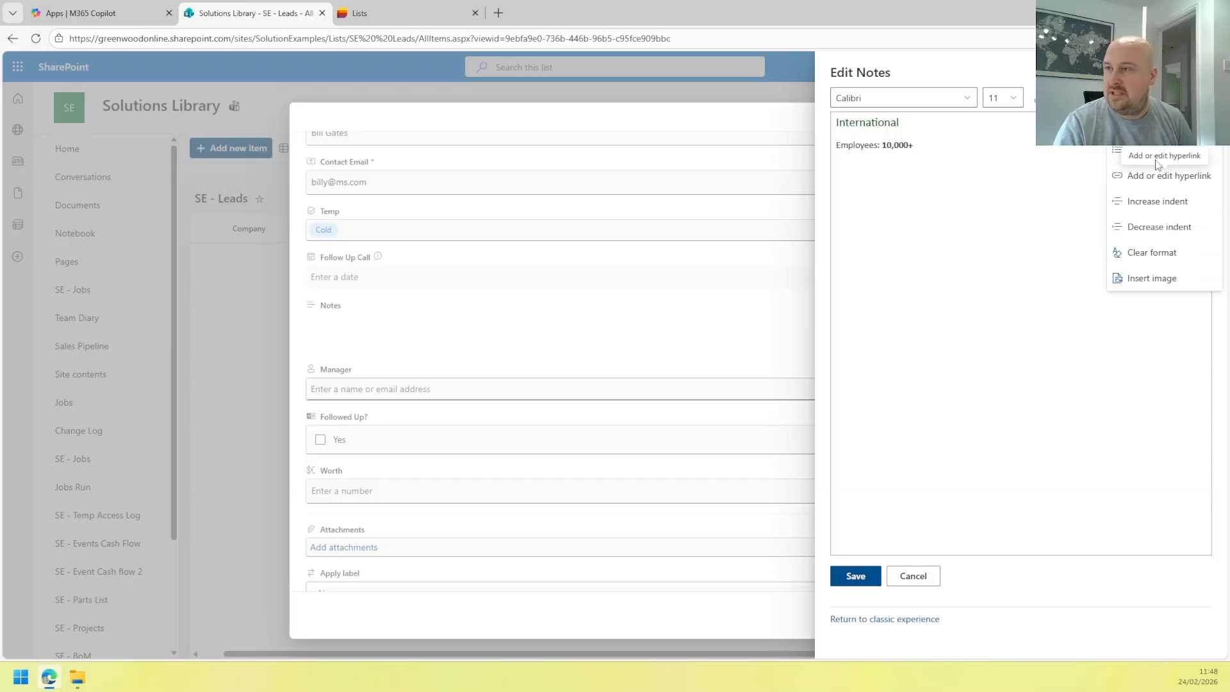
Save the formatted notes and choose the suggested person as the lead's Manager.
{"action": "left_click", "coordinate": [855, 576]}
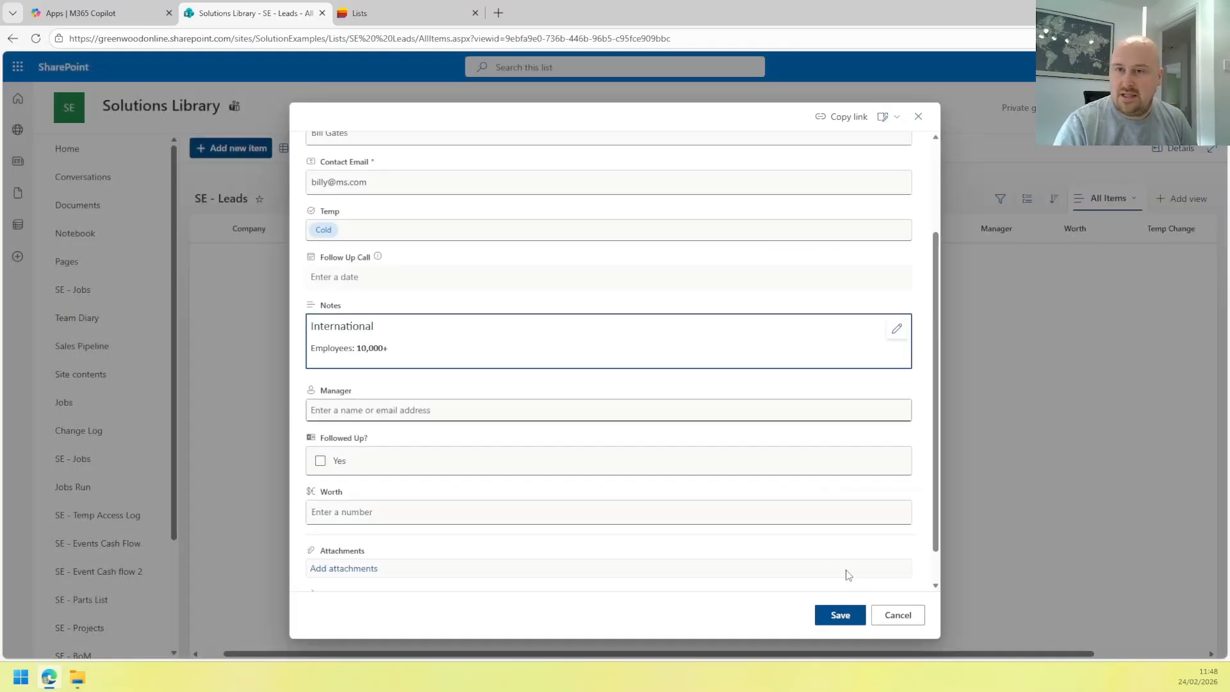
{"action": "scroll", "coordinate": [353, 346], "scroll_direction": "down", "scroll_amount": 1}
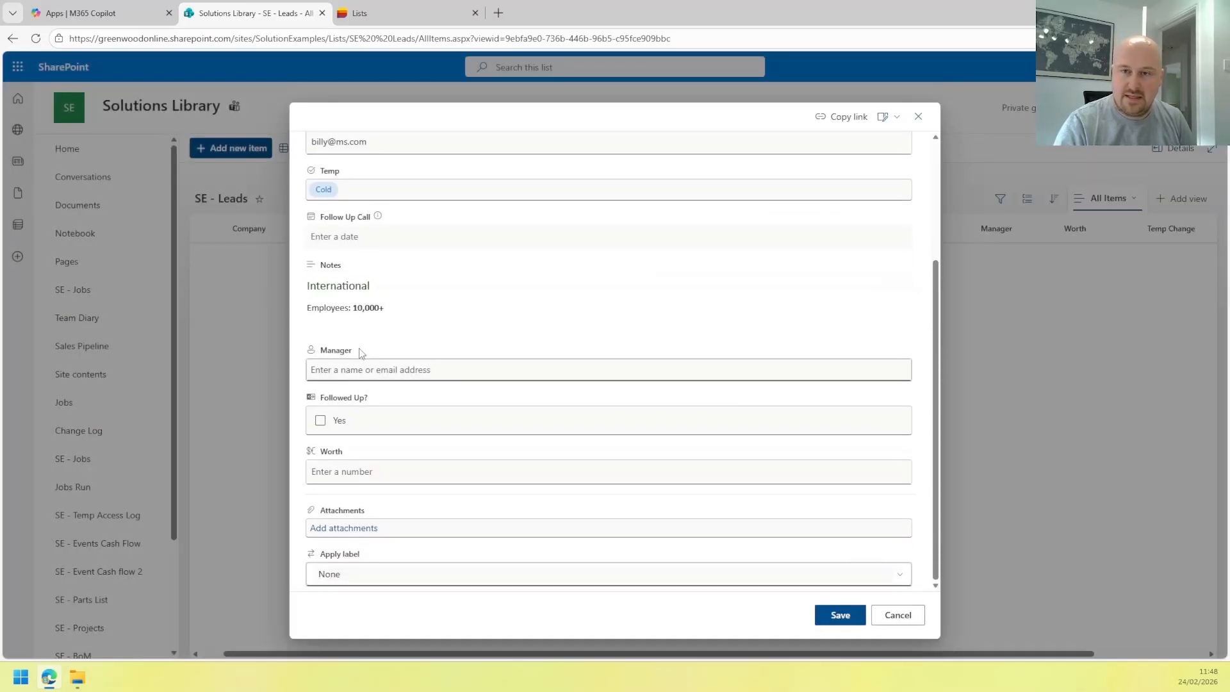
{"action": "left_click", "coordinate": [359, 370]}
{"action": "type", "text": "gewo"}
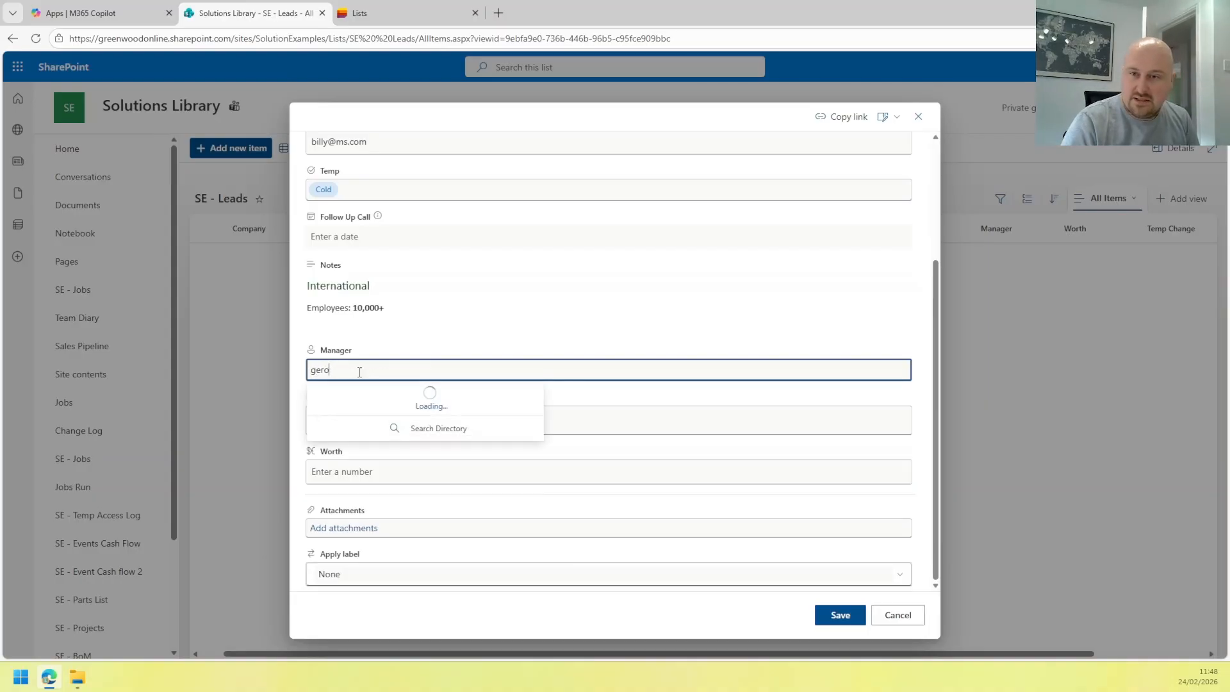
{"action": "type", "text": "rge"}
{"action": "left_click", "coordinate": [362, 393]}
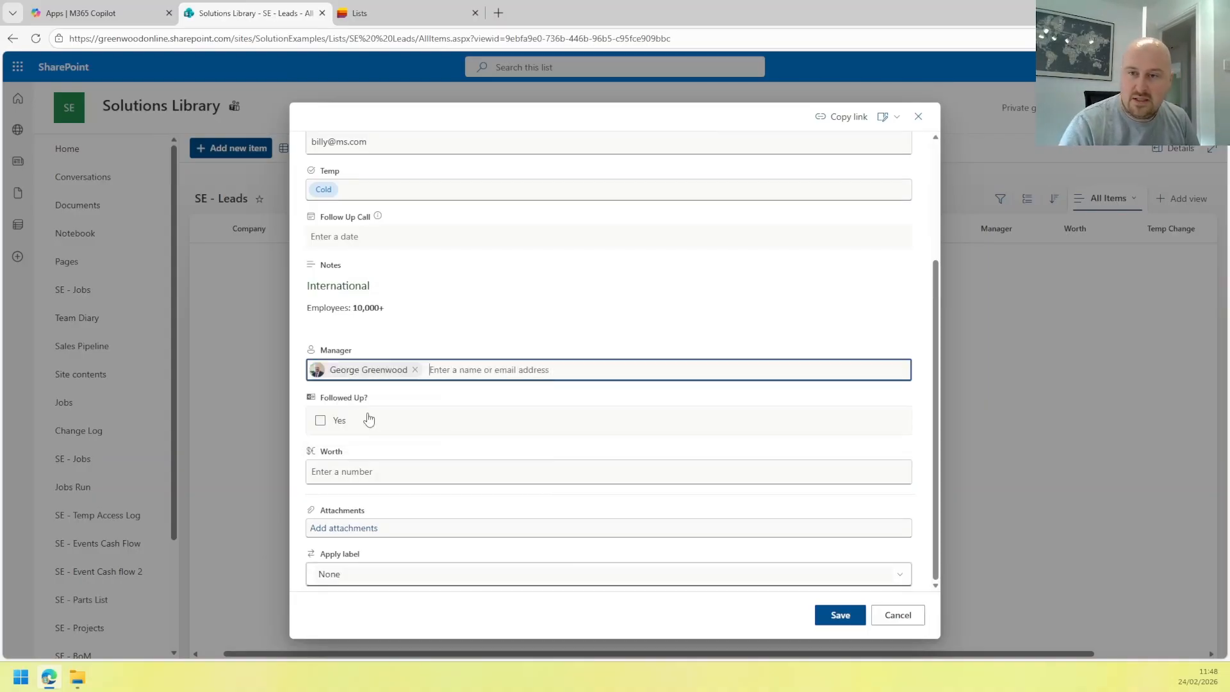
Enter 500 as Worth, leave the retention label at None, and save the lead.
{"action": "left_click", "coordinate": [352, 472]}
{"action": "type", "text": "500"}
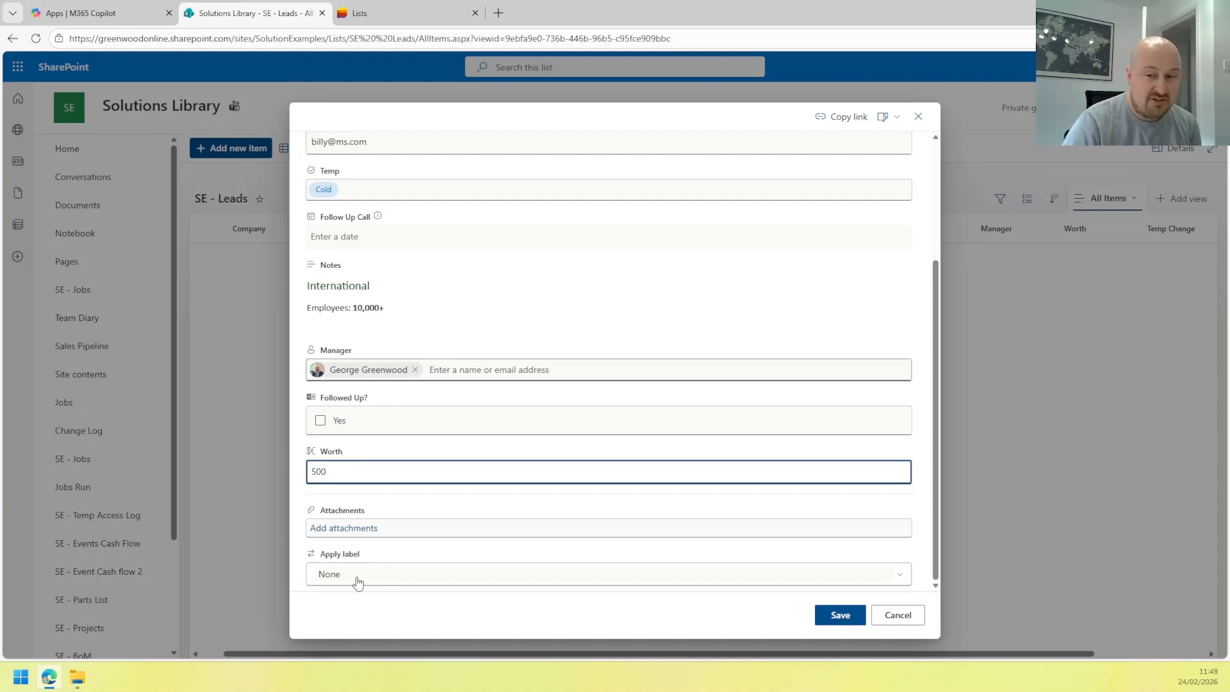
{"action": "left_click", "coordinate": [357, 575]}
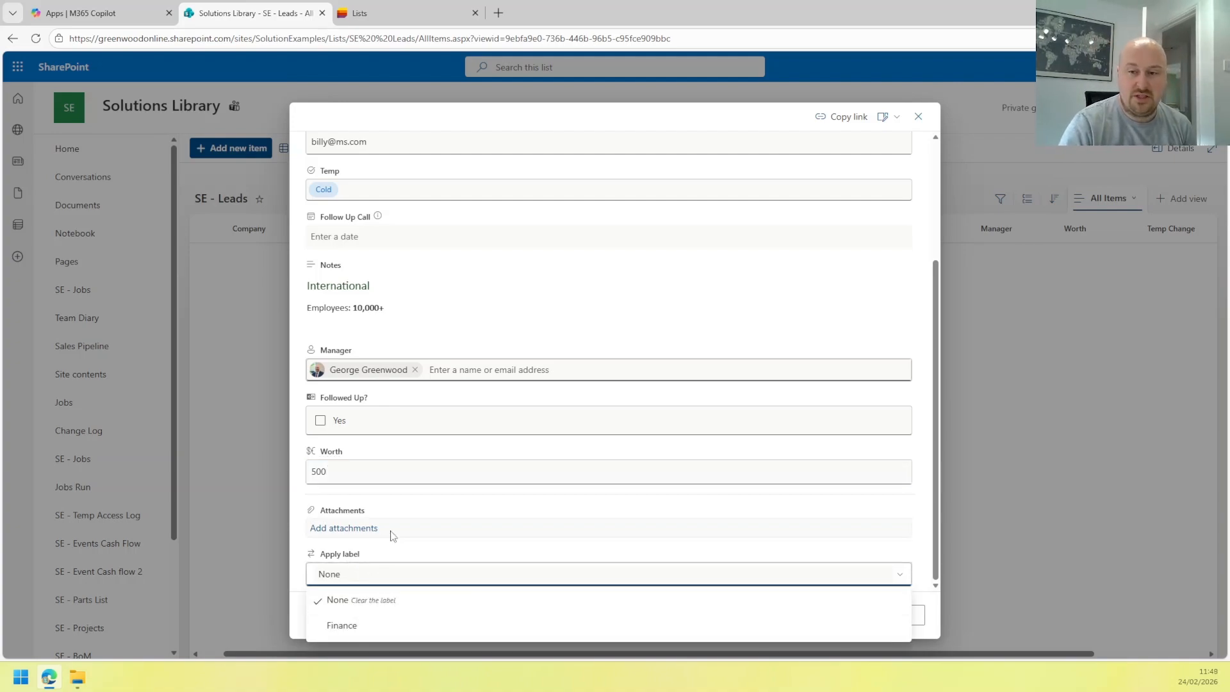
{"action": "left_click", "coordinate": [389, 550]}
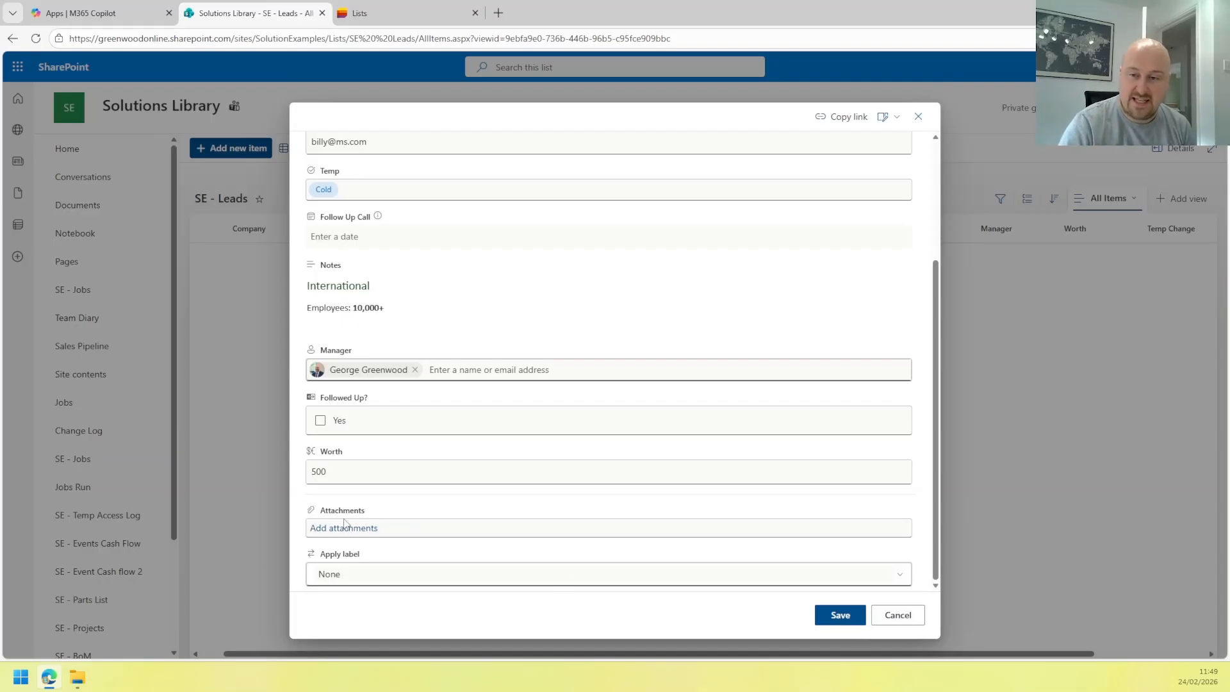
{"action": "left_click", "coordinate": [828, 615]}
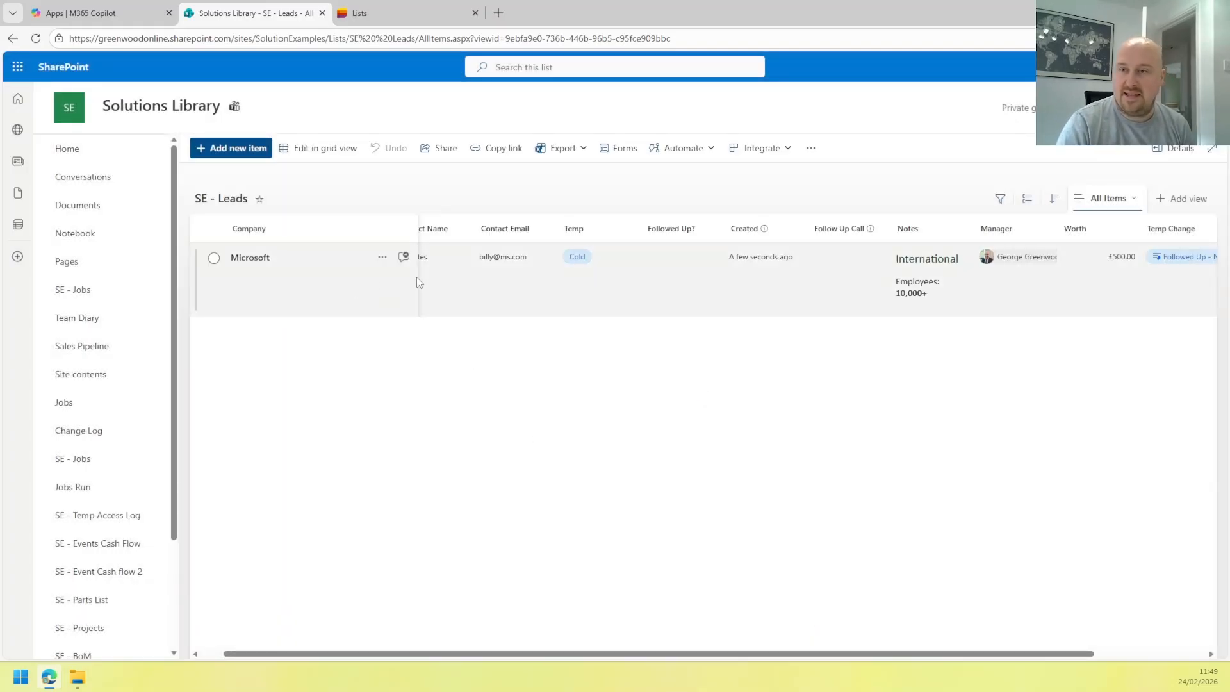
Run the Followed Up - Now Hot quick step on the Microsoft lead, then scroll back left.
{"action": "left_click_drag", "start_coordinate": [618, 653], "coordinate": [438, 661]}
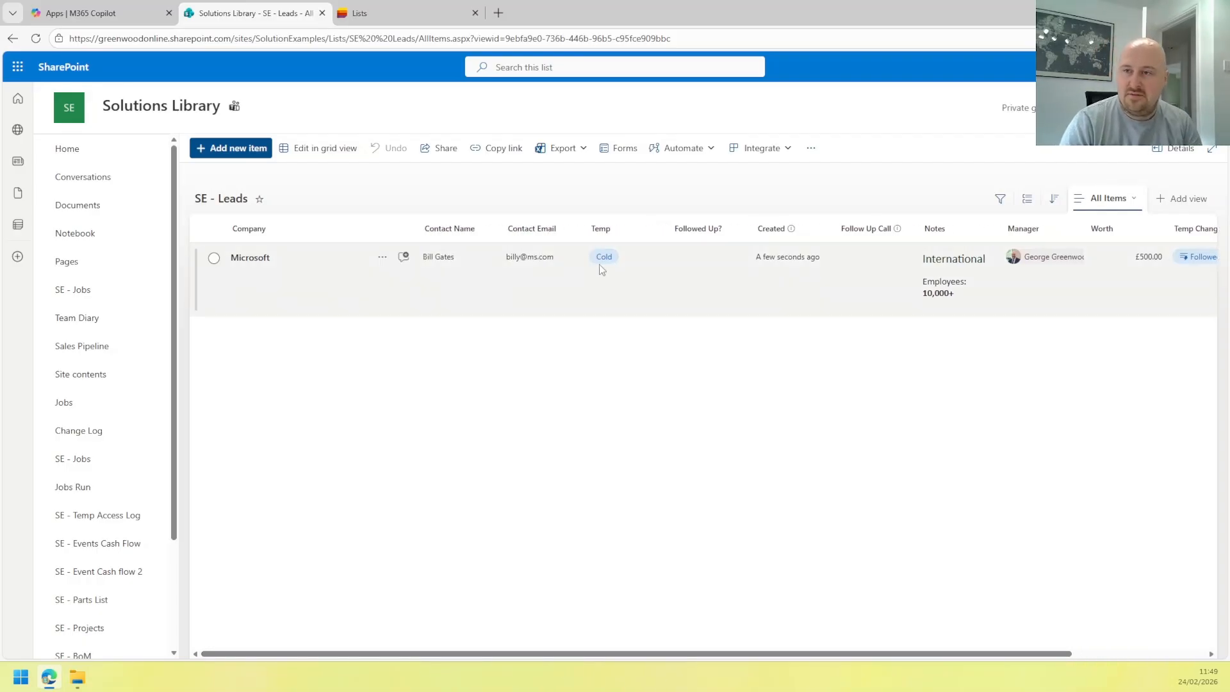
{"action": "left_click_drag", "start_coordinate": [653, 653], "coordinate": [832, 647]}
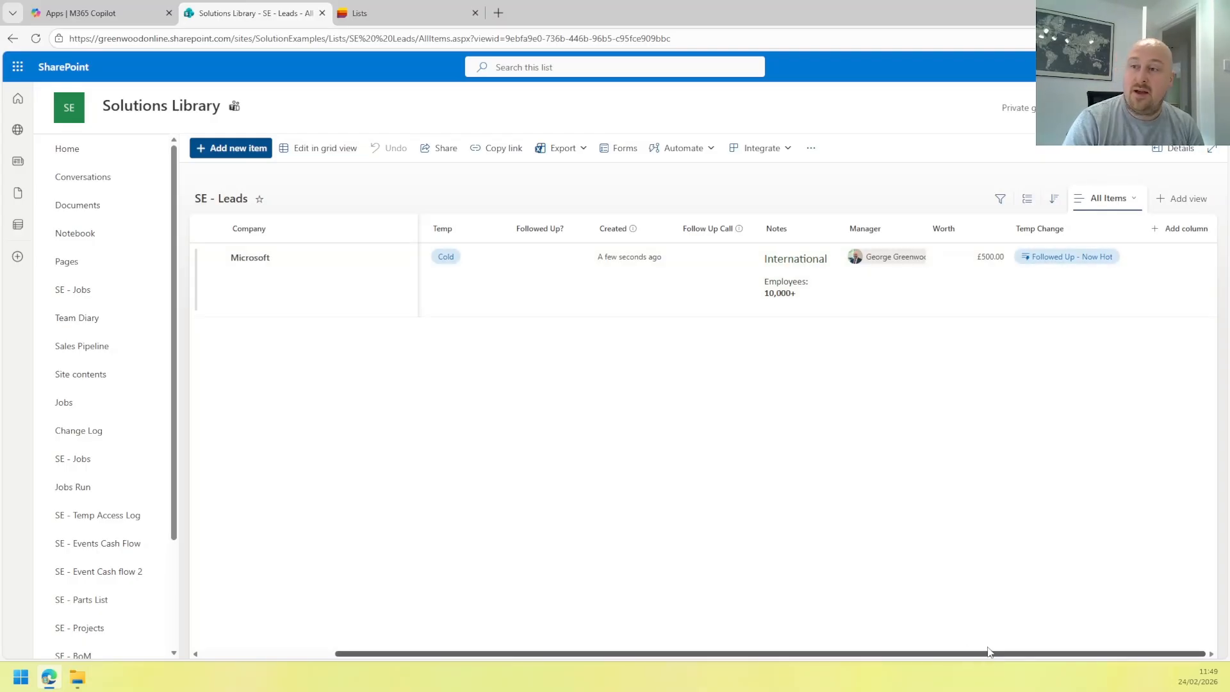
{"action": "left_click_drag", "start_coordinate": [989, 653], "coordinate": [984, 653]}
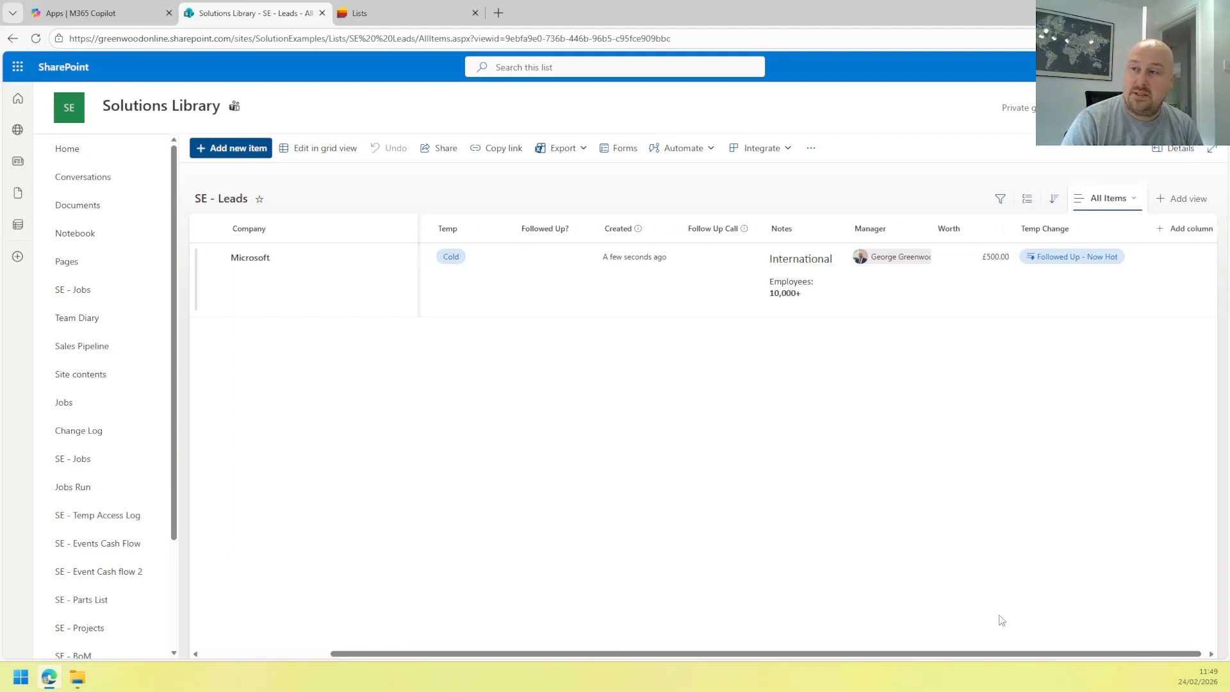
{"action": "left_click", "coordinate": [1083, 259]}
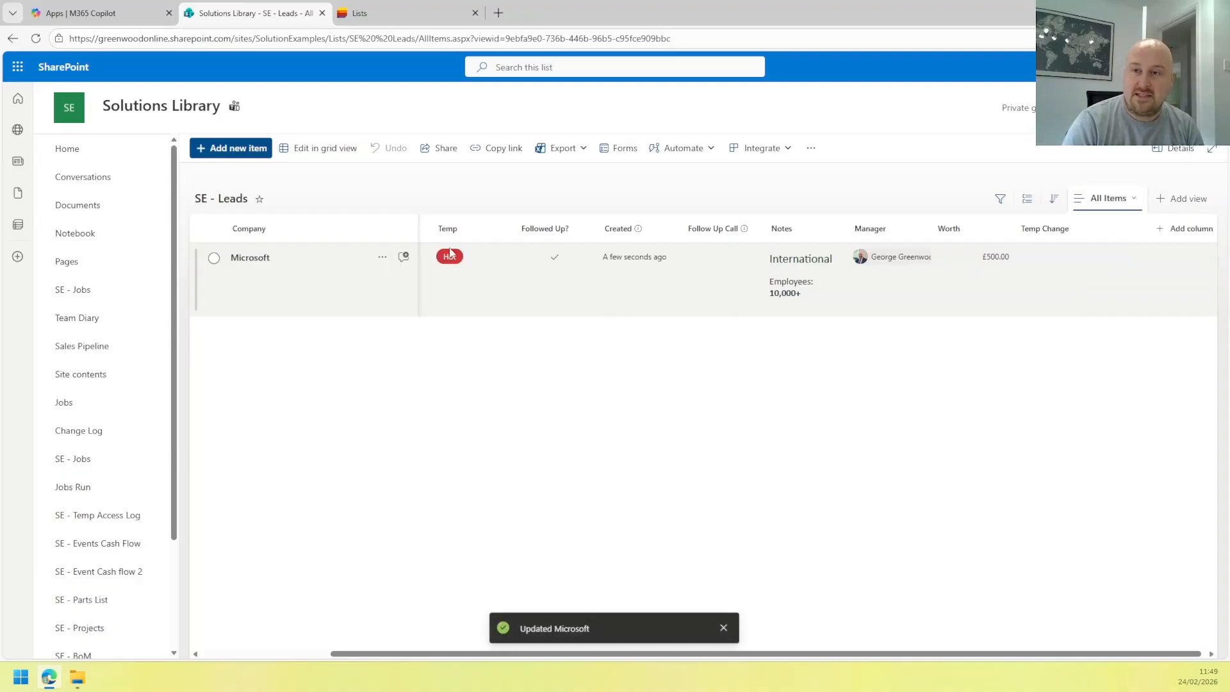
{"action": "left_click_drag", "start_coordinate": [820, 657], "coordinate": [562, 649]}
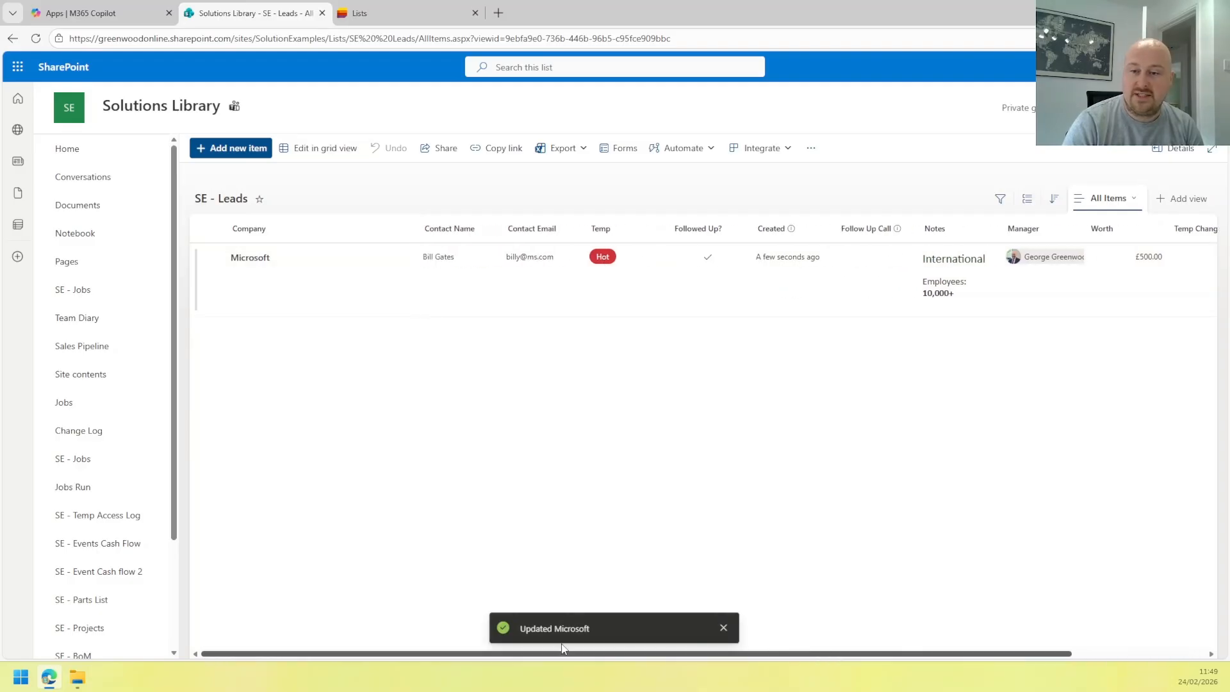
Untick Followed Up? for the Microsoft lead in grid view.
{"action": "left_click", "coordinate": [315, 148]}
{"action": "left_click", "coordinate": [695, 254]}
{"action": "left_click", "coordinate": [695, 255]}
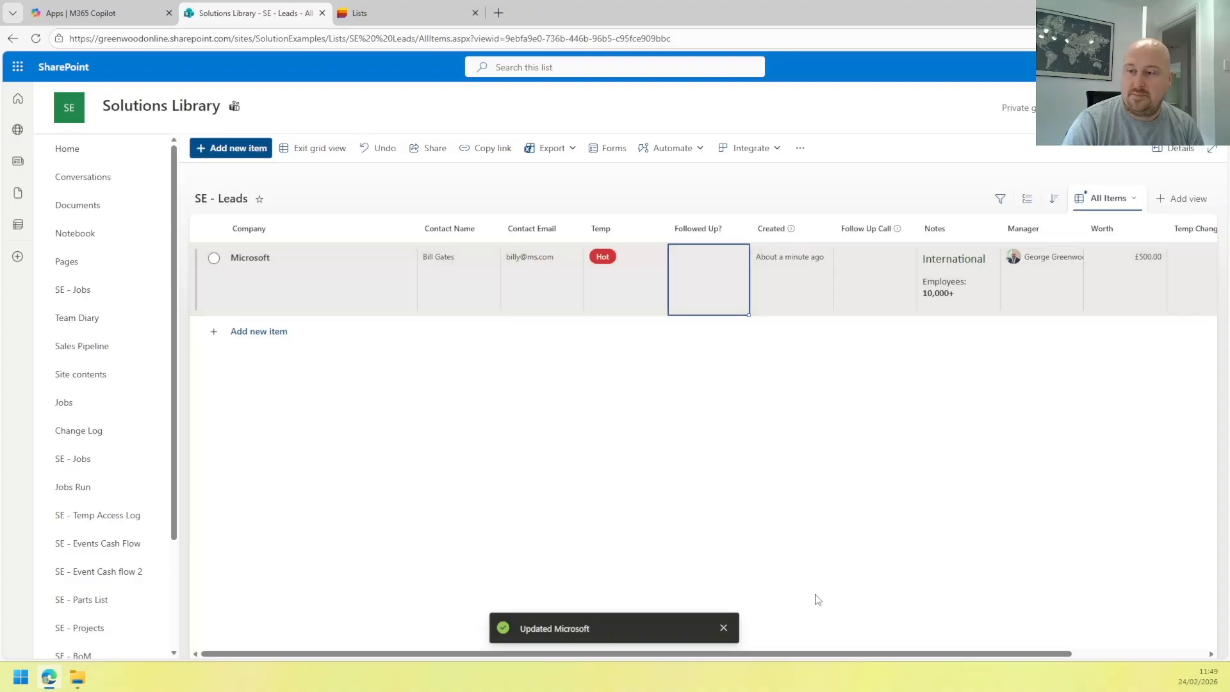
{"action": "left_click_drag", "start_coordinate": [861, 654], "coordinate": [897, 664]}
{"action": "left_click", "coordinate": [316, 148]}
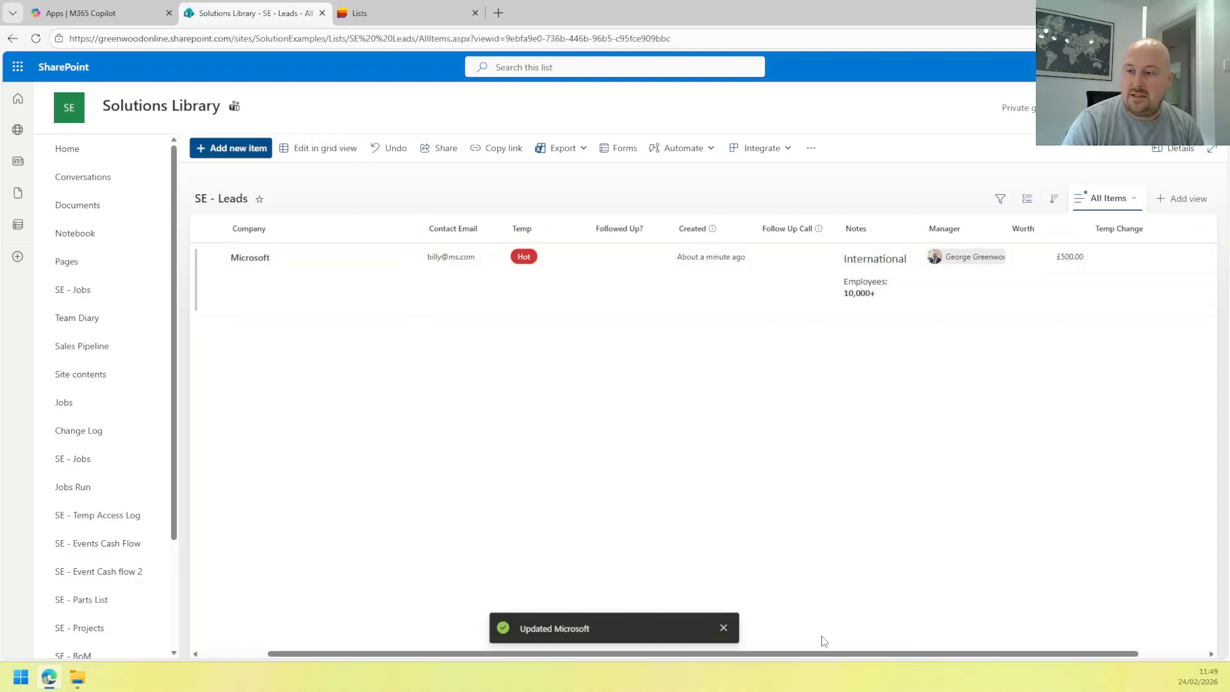
{"action": "left_click_drag", "start_coordinate": [825, 642], "coordinate": [908, 651]}
{"action": "left_click", "coordinate": [948, 631]}
Set the Microsoft lead's Temp back to Warm and scroll to the Temp Change column.
{"action": "left_click", "coordinate": [316, 148]}
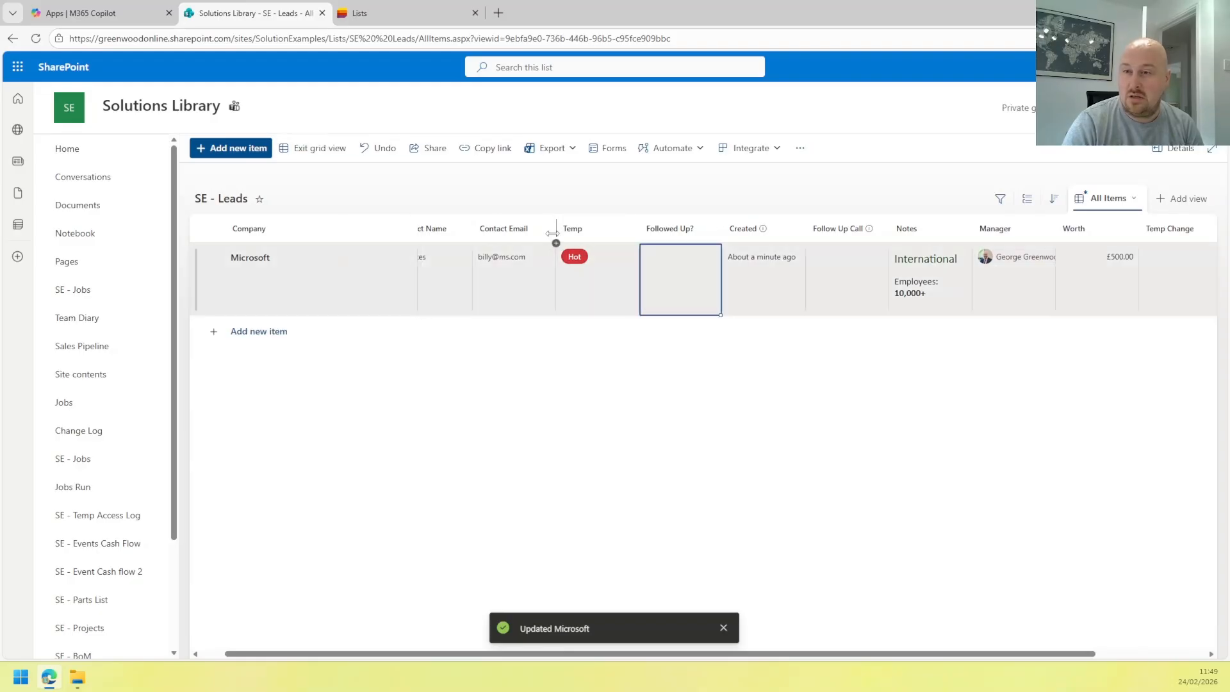
{"action": "left_click", "coordinate": [595, 266]}
{"action": "left_click", "coordinate": [594, 266]}
{"action": "left_click", "coordinate": [614, 357]}
{"action": "left_click", "coordinate": [703, 310]}
{"action": "left_click", "coordinate": [729, 278]}
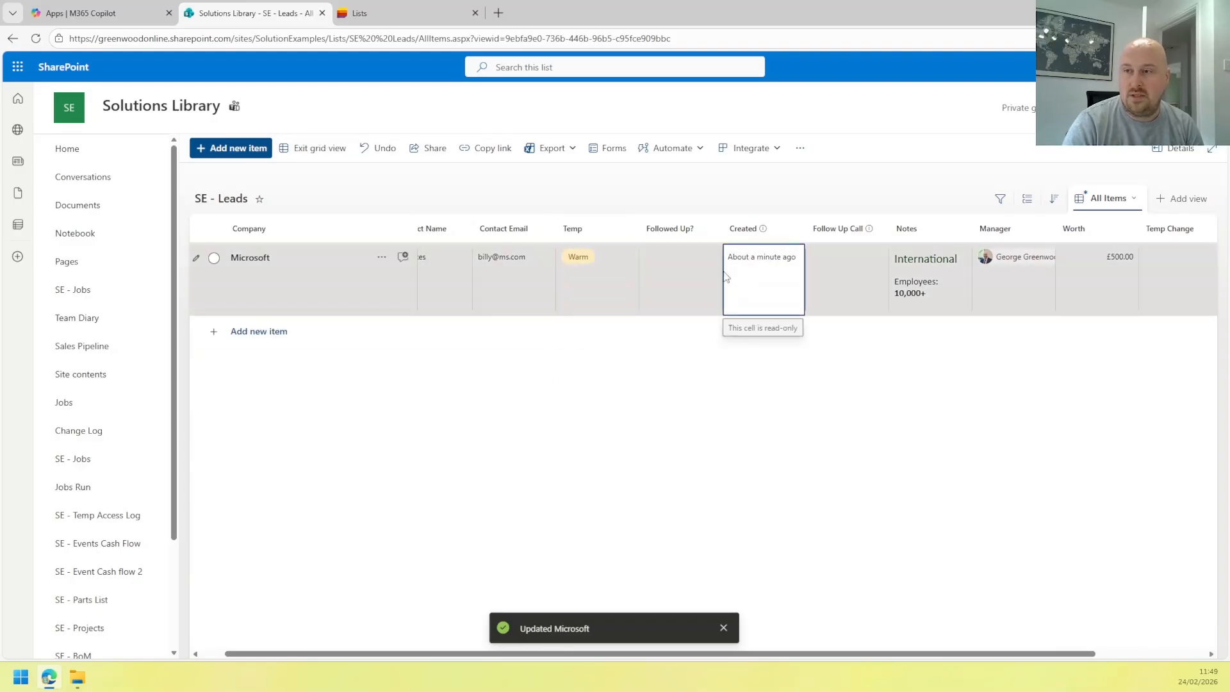
{"action": "left_click", "coordinate": [316, 148]}
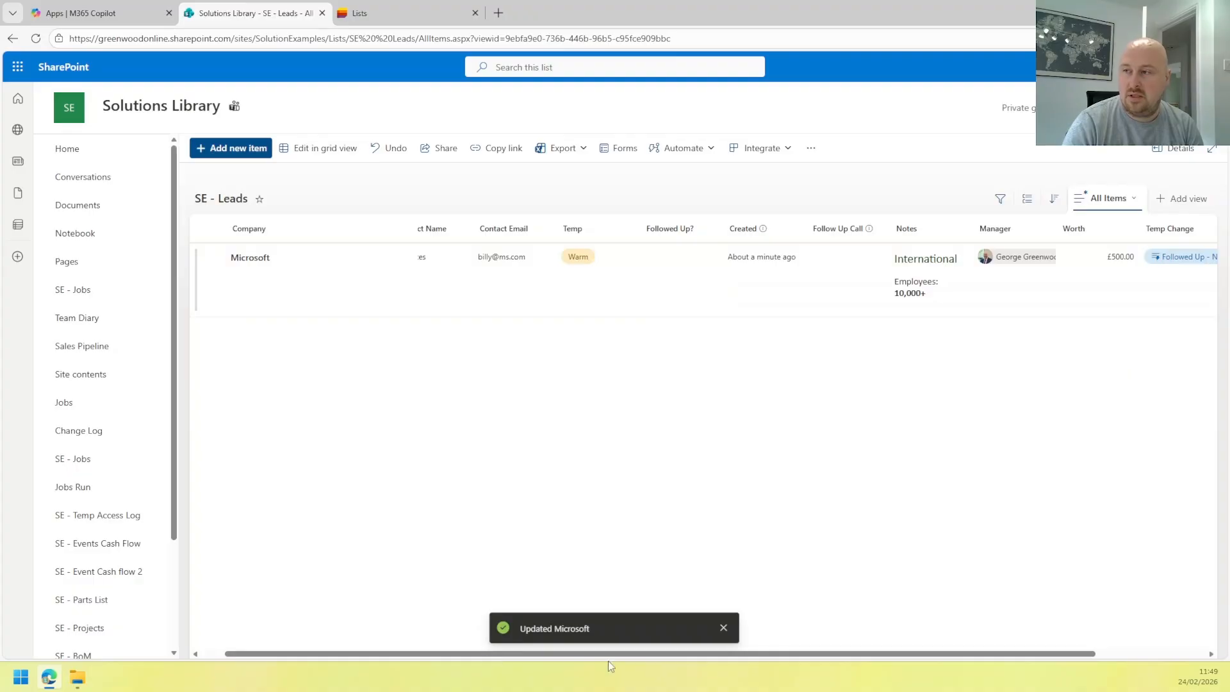
{"action": "left_click_drag", "start_coordinate": [859, 659], "coordinate": [938, 658]}
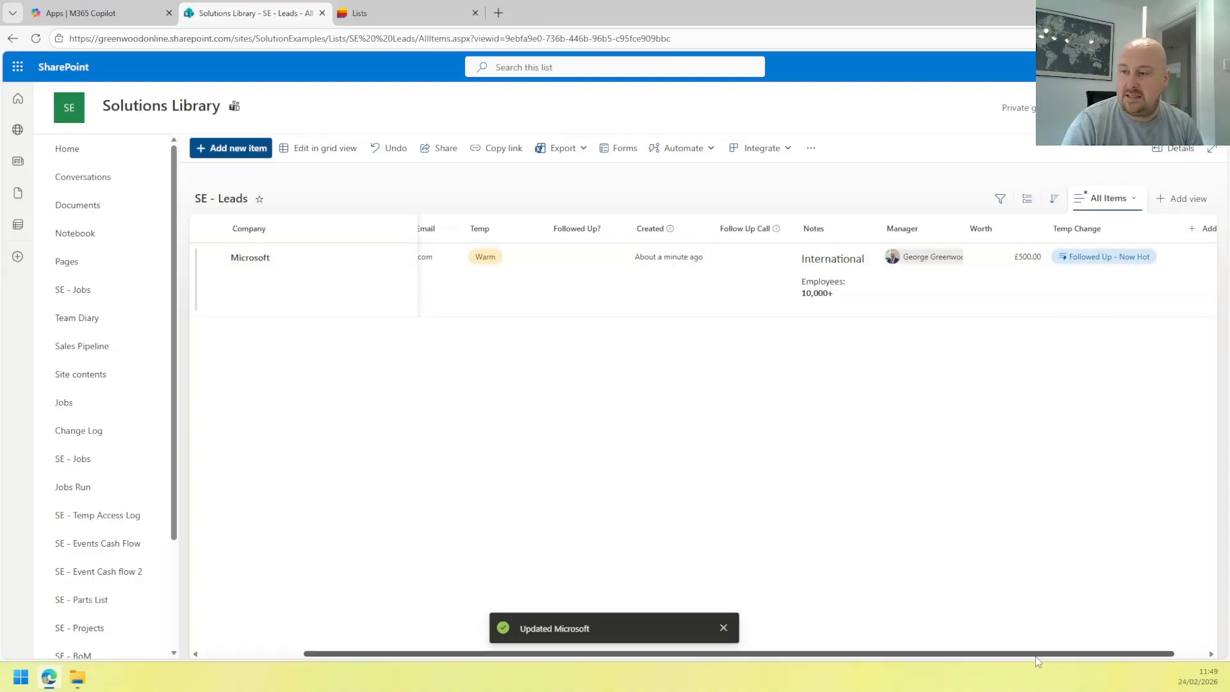
{"action": "left_click_drag", "start_coordinate": [1025, 655], "coordinate": [870, 648]}
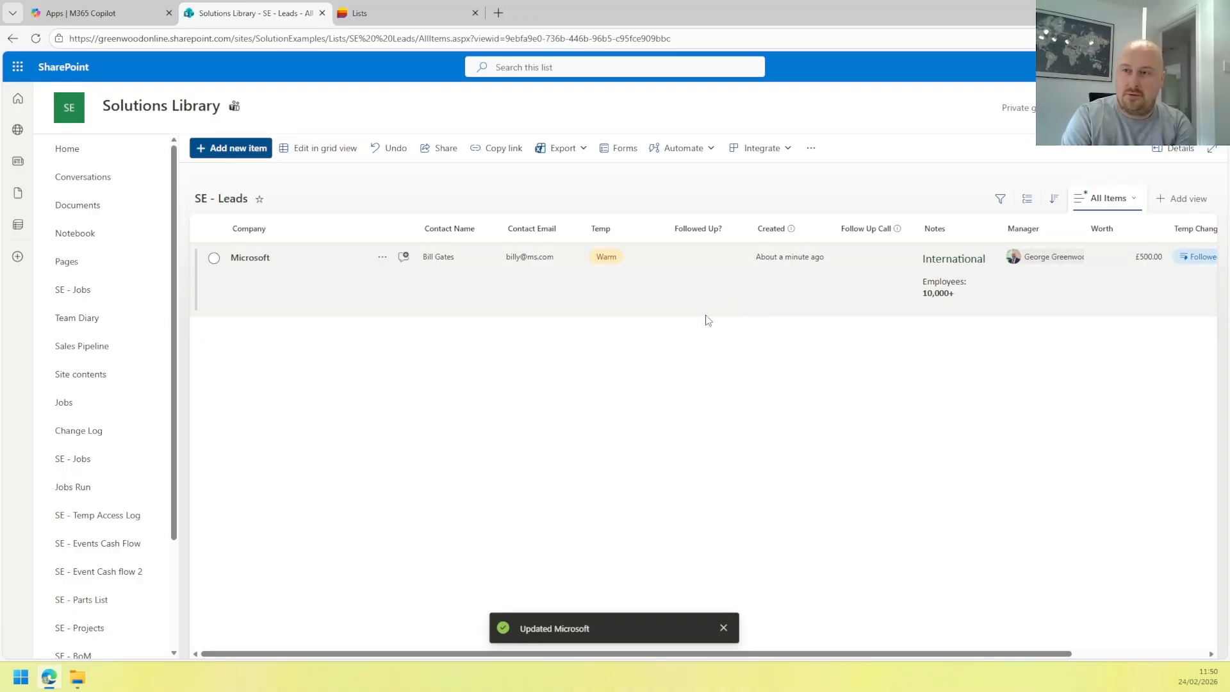
Open view formatting from the Followed Up? column and give the default rows a pink fill.
{"action": "left_click", "coordinate": [708, 232]}
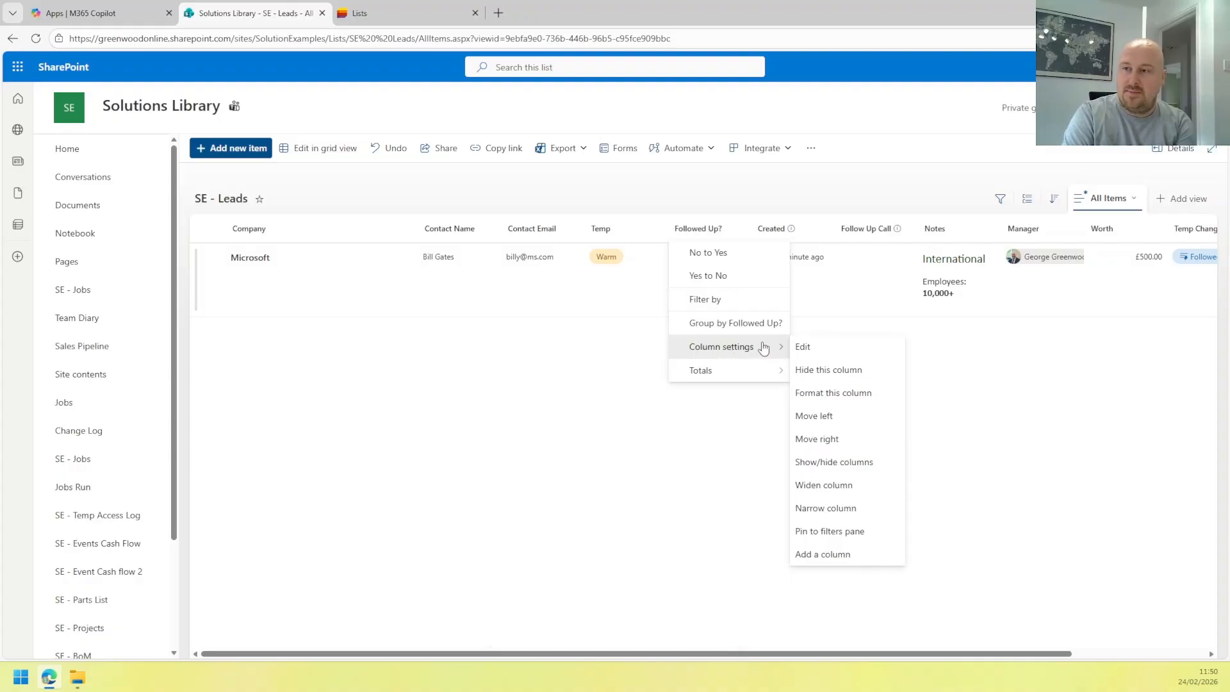
{"action": "left_click", "coordinate": [839, 393]}
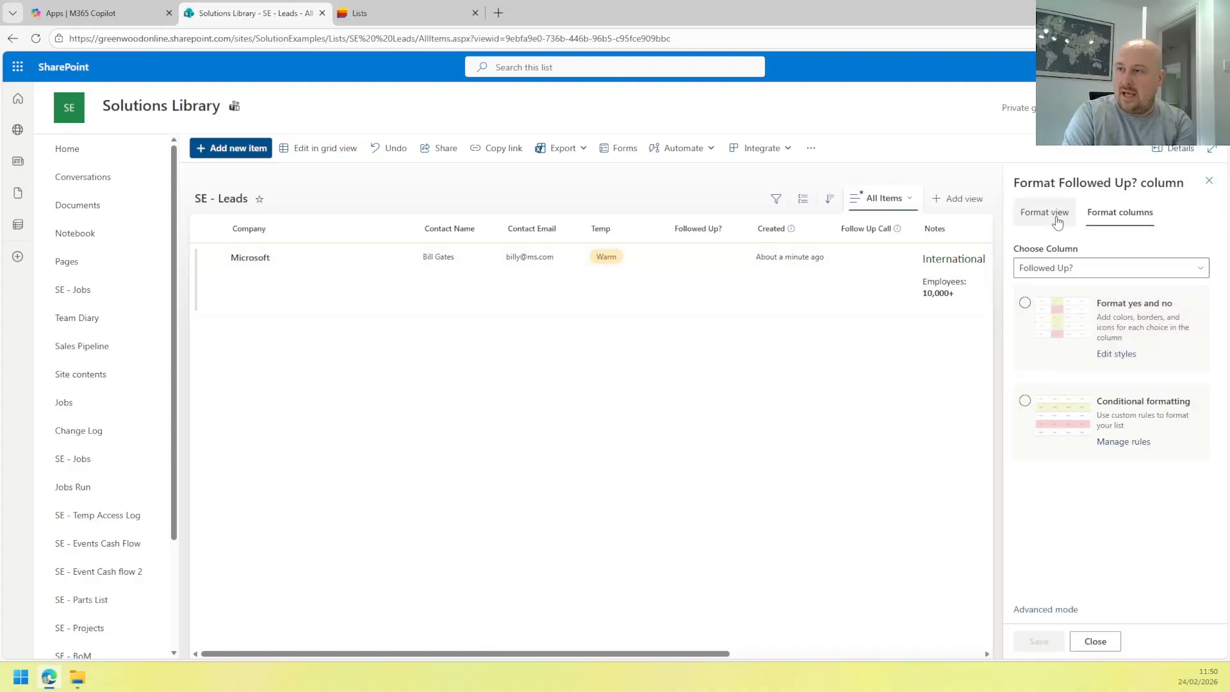
{"action": "left_click", "coordinate": [1056, 220]}
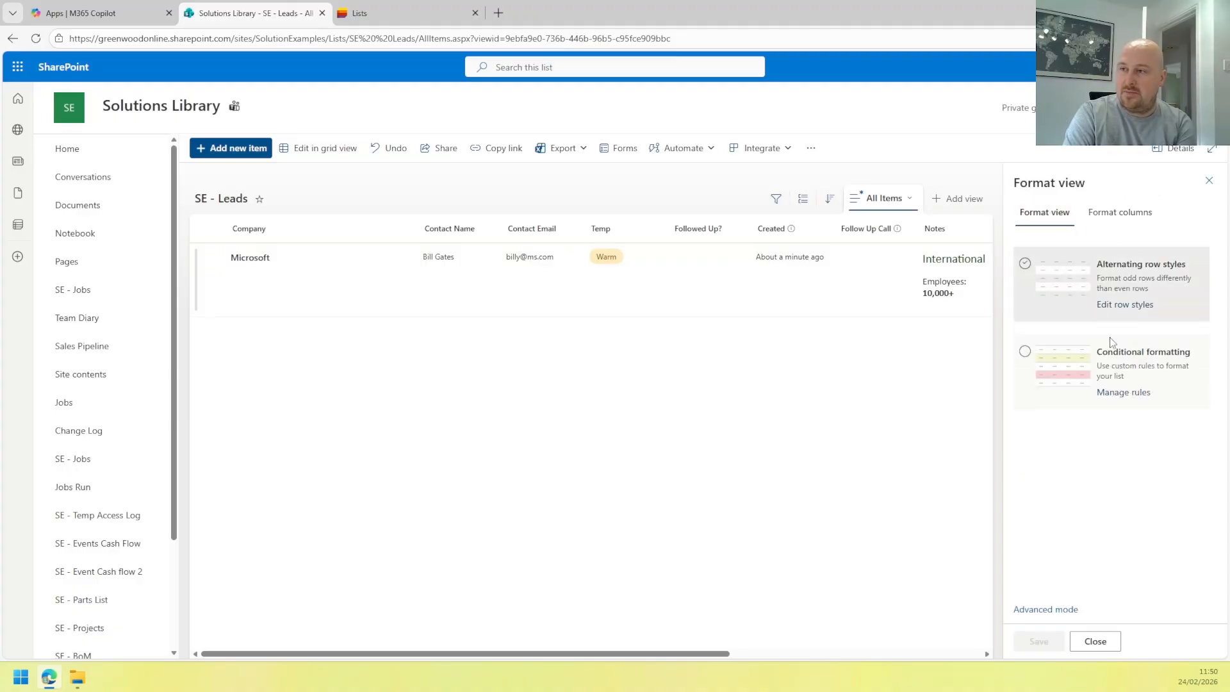
{"action": "left_click", "coordinate": [1124, 393]}
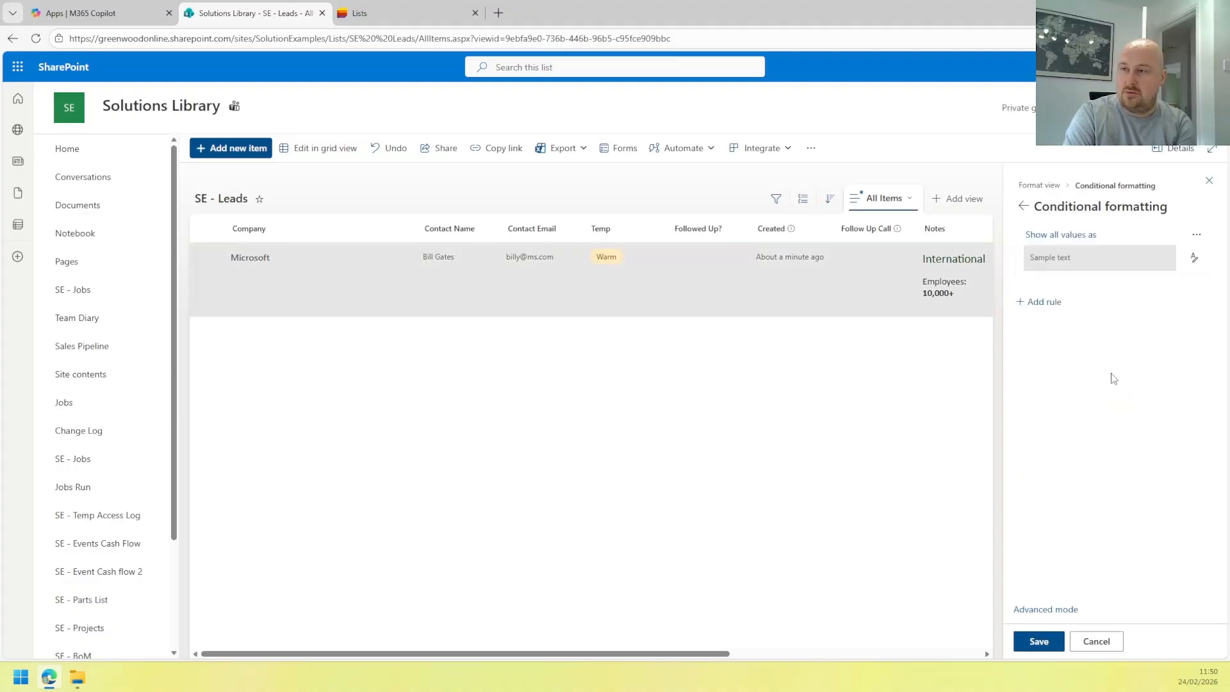
{"action": "left_click", "coordinate": [1195, 260]}
{"action": "left_click", "coordinate": [1068, 325]}
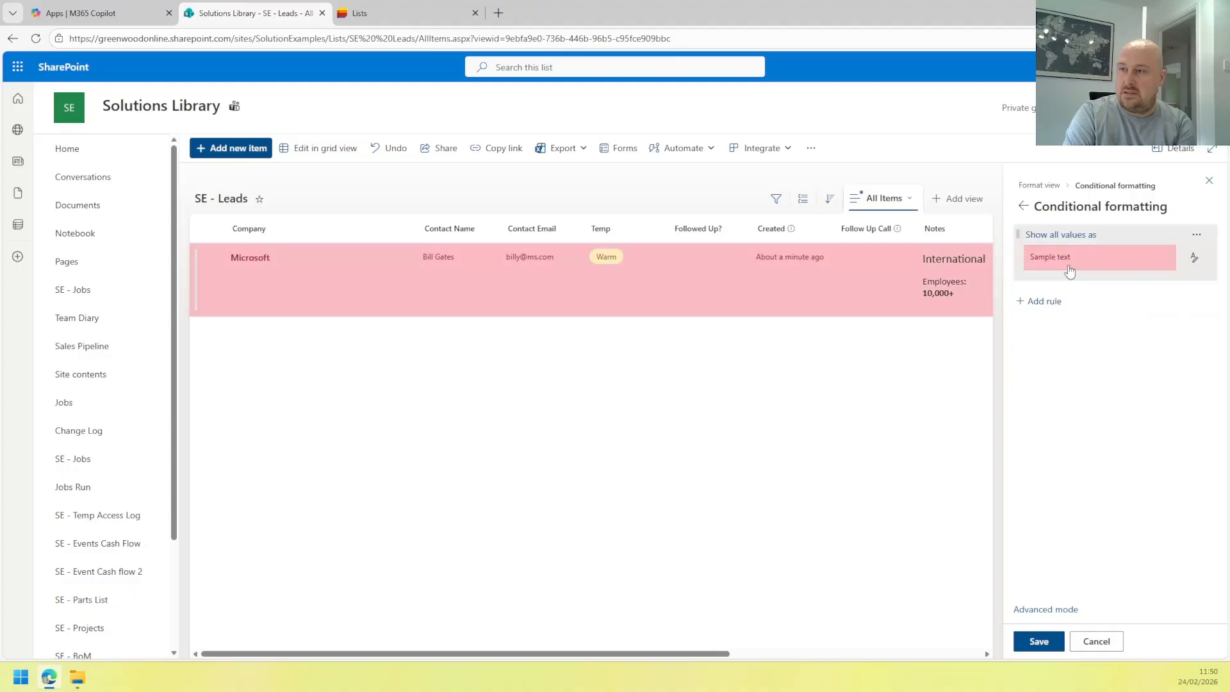
Add a rule filling rows pink where Followed Up? is equal to No.
{"action": "left_click", "coordinate": [1067, 252]}
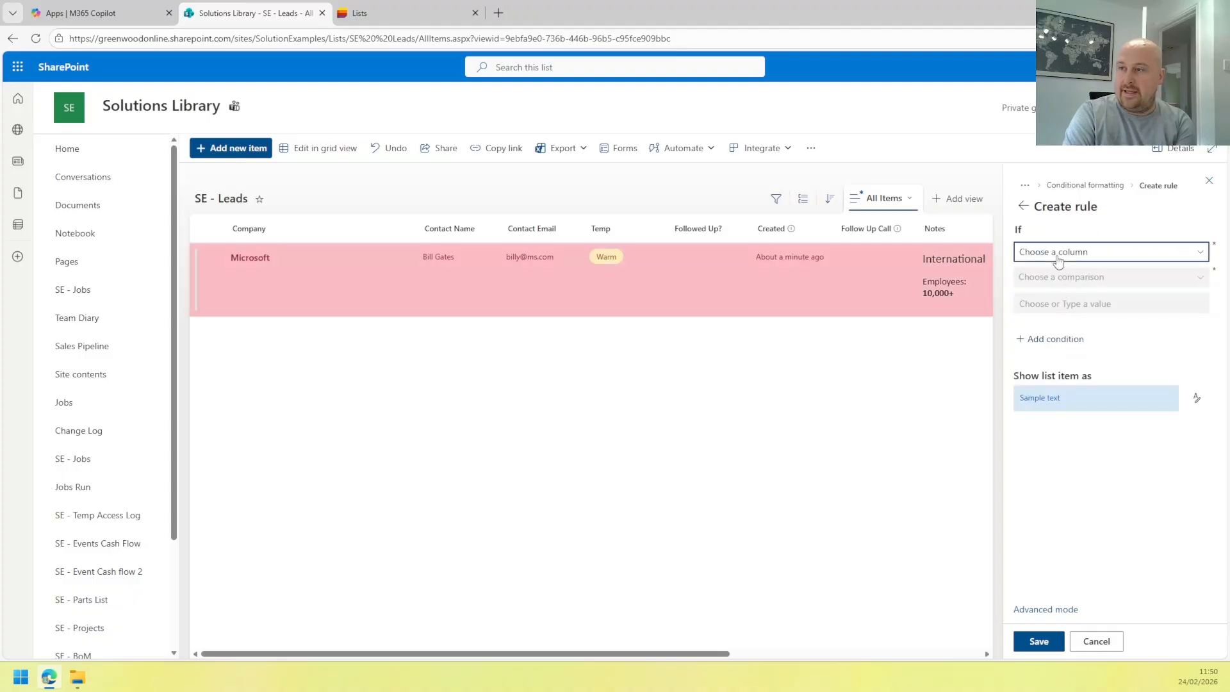
{"action": "left_click", "coordinate": [1063, 253]}
{"action": "left_click", "coordinate": [1076, 358]}
{"action": "left_click", "coordinate": [1065, 277]}
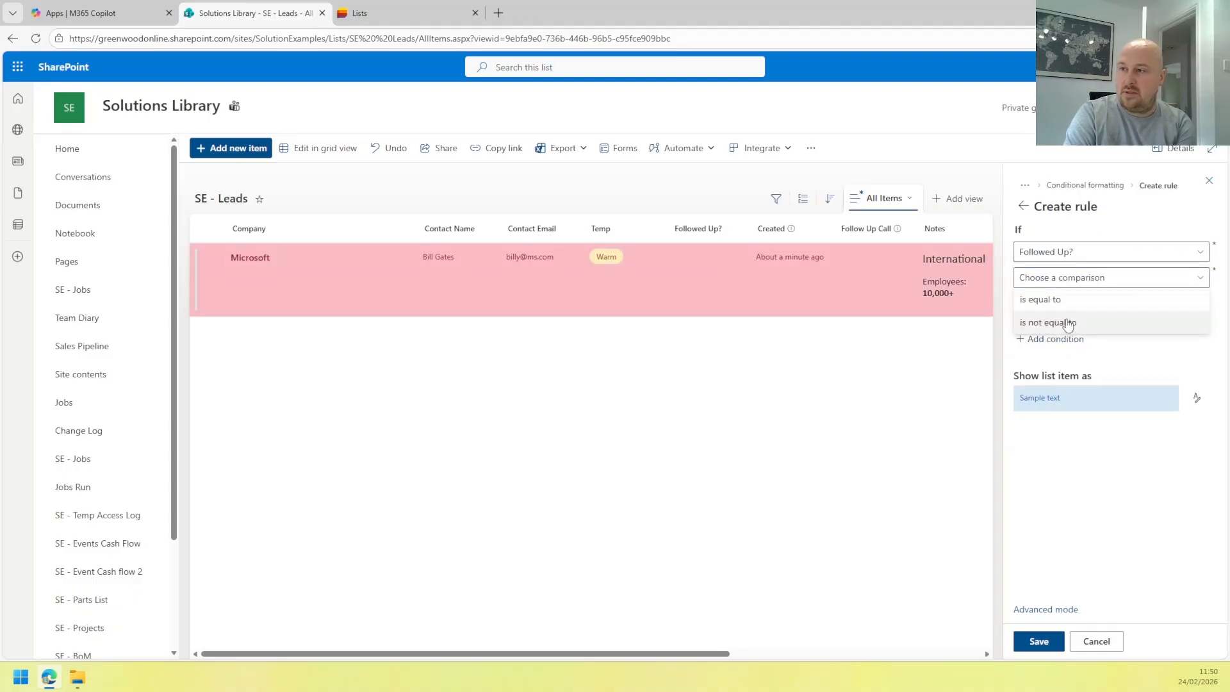
{"action": "left_click", "coordinate": [1057, 303]}
{"action": "left_click", "coordinate": [1089, 302]}
{"action": "left_click", "coordinate": [1068, 346]}
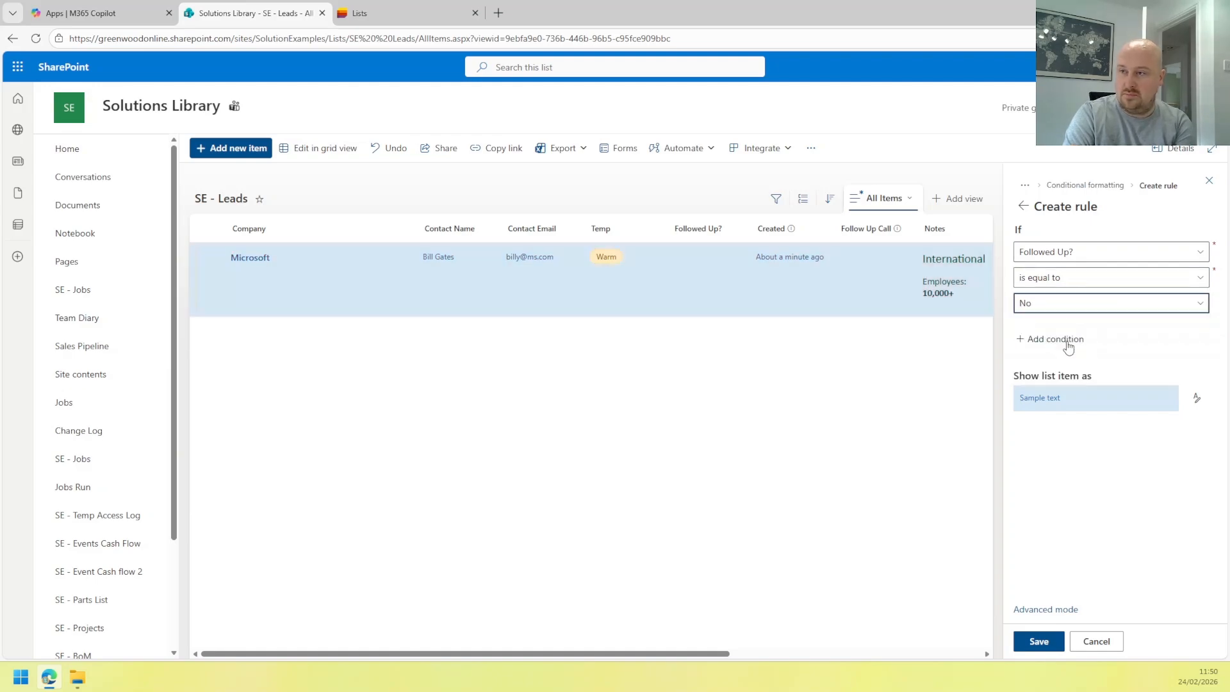
{"action": "left_click", "coordinate": [1196, 398]}
{"action": "left_click", "coordinate": [1091, 466]}
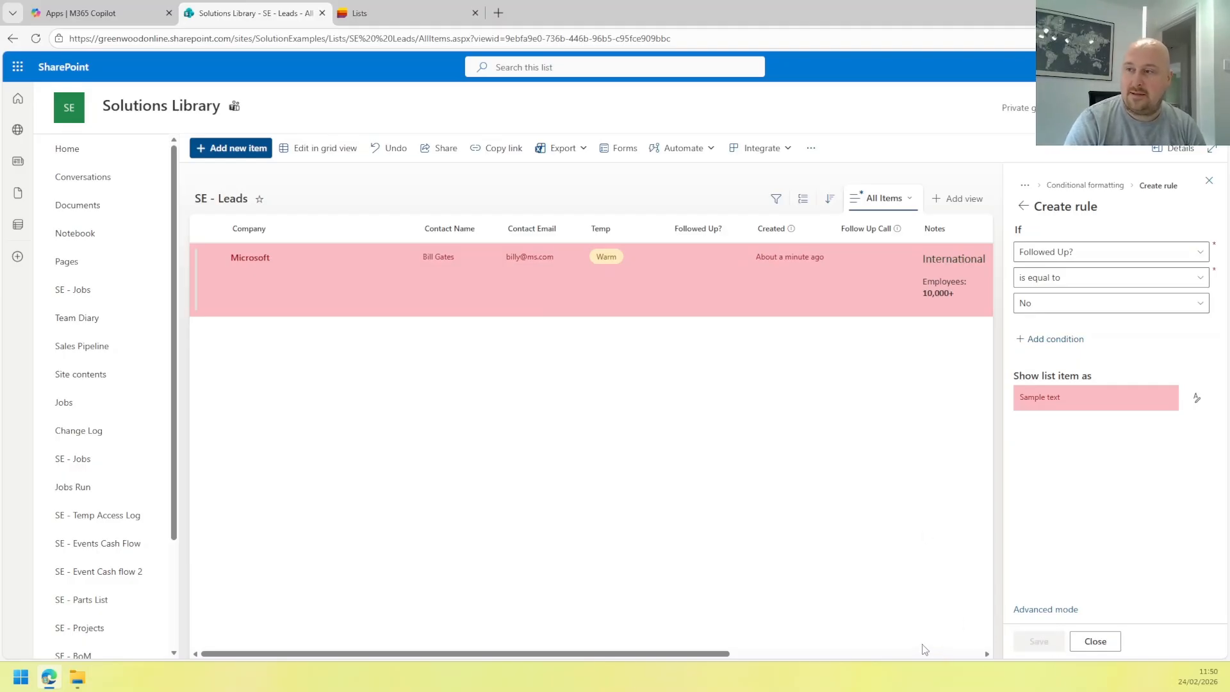
Test the rule: mark Microsoft followed up, then reset Temp to Warm and untick Followed Up?
{"action": "left_click", "coordinate": [1208, 181]}
{"action": "left_click", "coordinate": [1189, 258]}
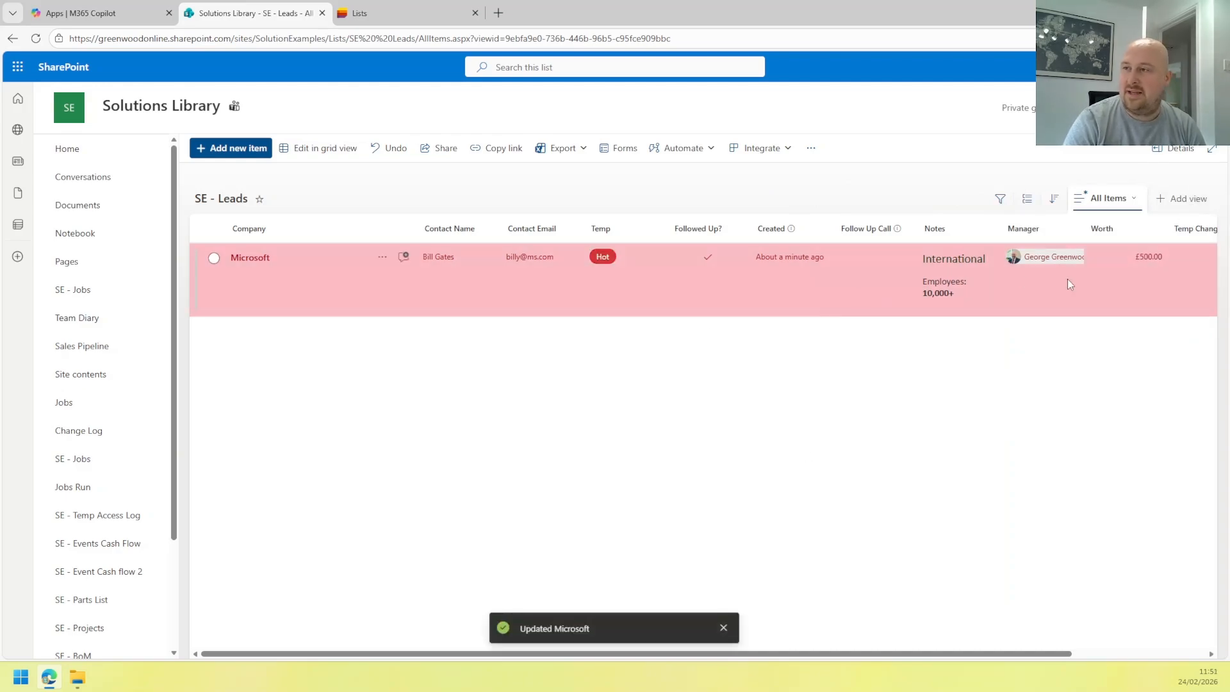
{"action": "left_click", "coordinate": [314, 149]}
{"action": "double_click", "coordinate": [604, 260]}
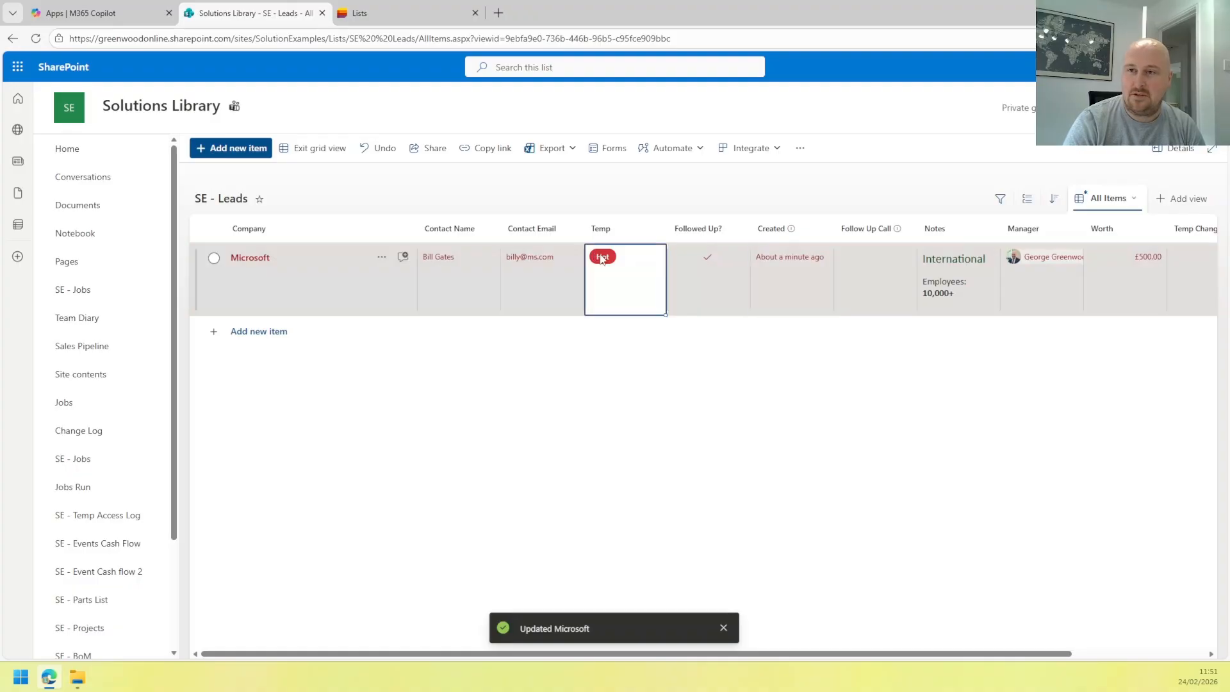
{"action": "left_click", "coordinate": [612, 359]}
{"action": "left_click", "coordinate": [709, 262]}
{"action": "left_click", "coordinate": [707, 258]}
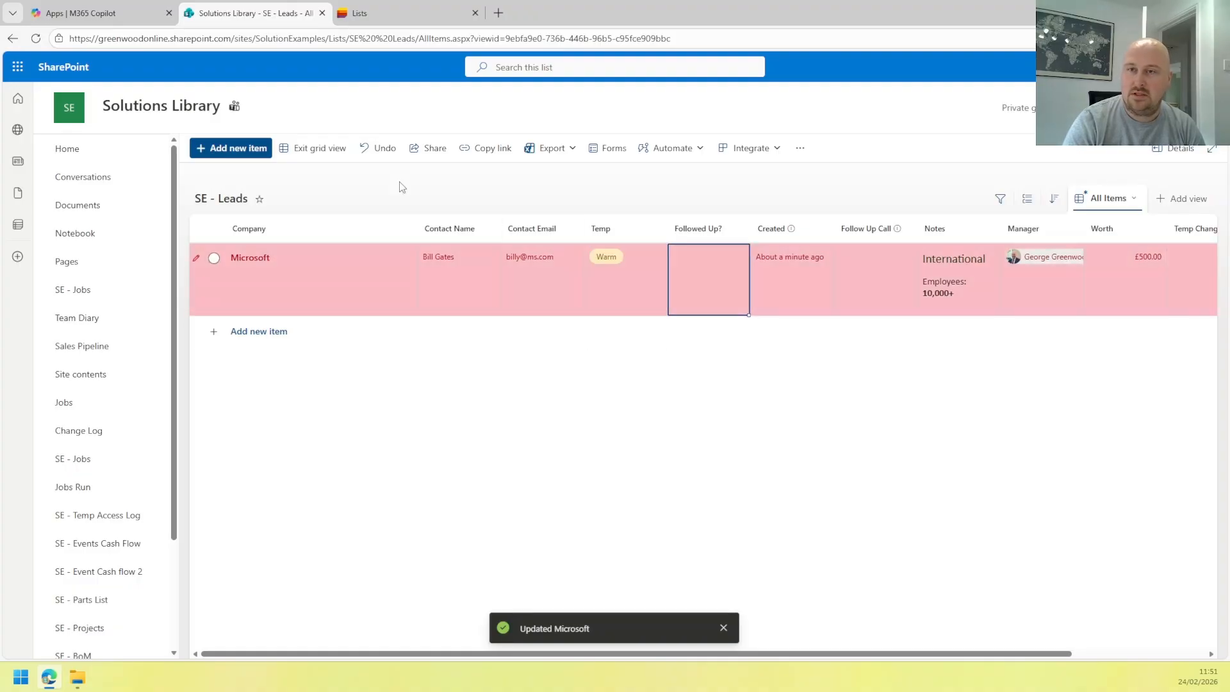
{"action": "left_click", "coordinate": [319, 149]}
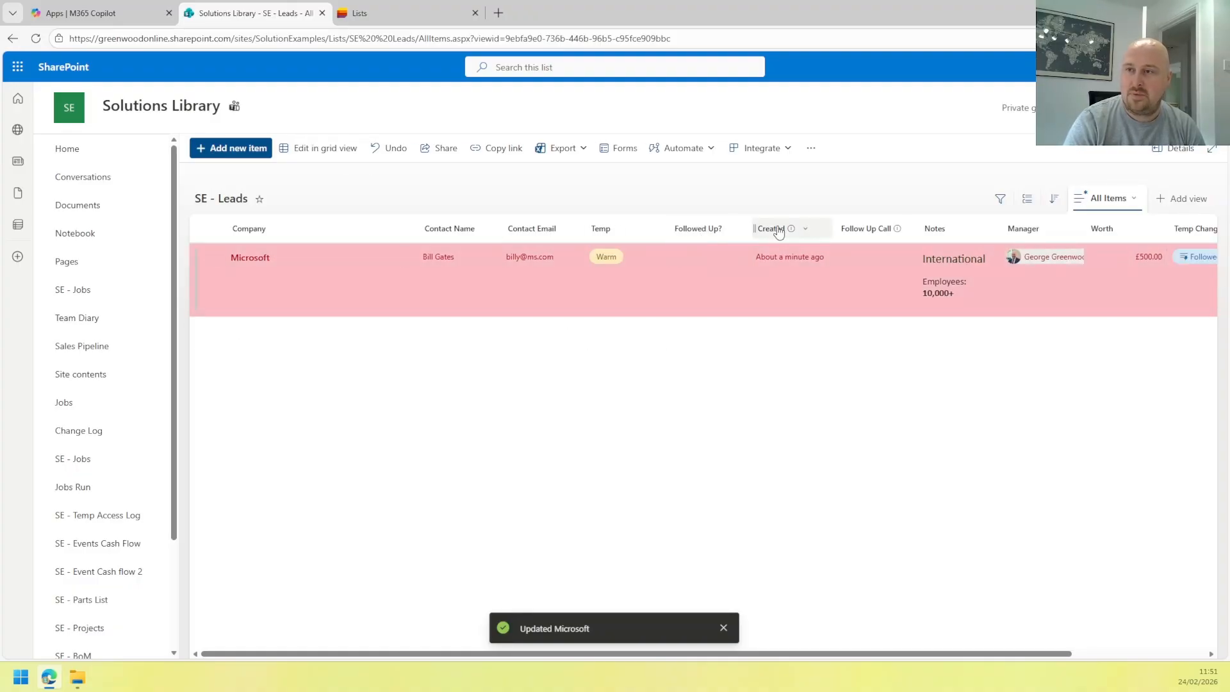
Delete the column-level conditional formatting rule on the Followed Up? column.
{"action": "left_click", "coordinate": [605, 230]}
{"action": "left_click", "coordinate": [701, 230]}
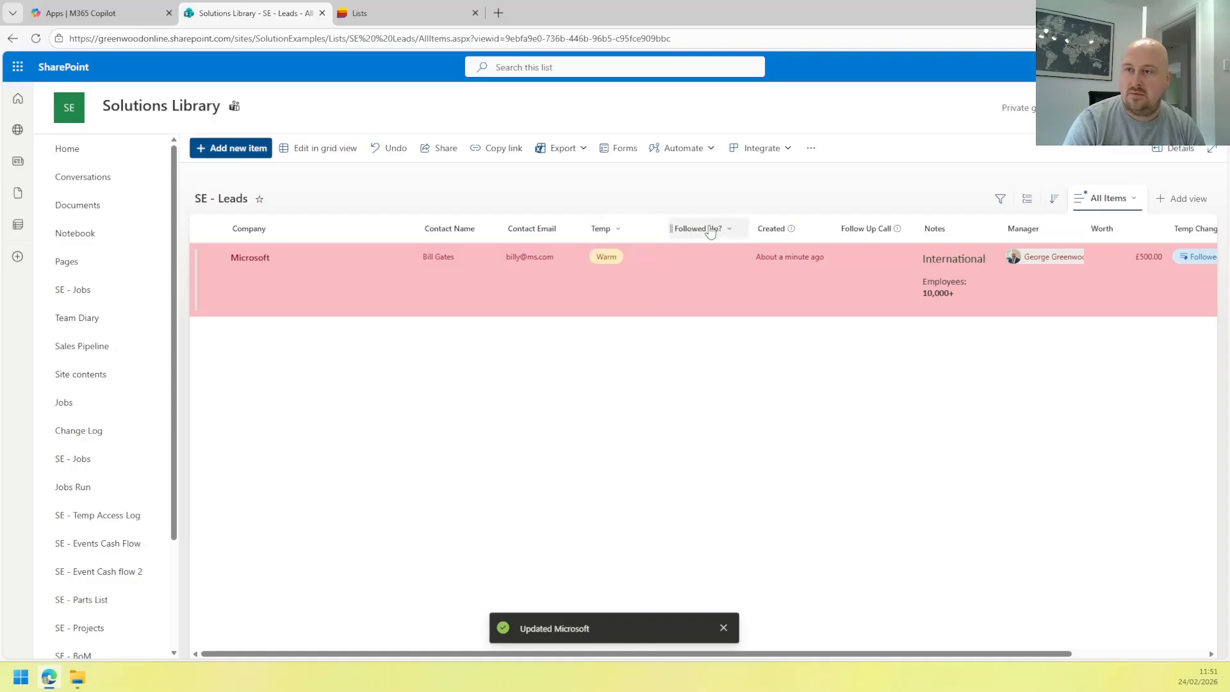
{"action": "mouse_move", "coordinate": [736, 346]}
{"action": "left_click", "coordinate": [827, 388]}
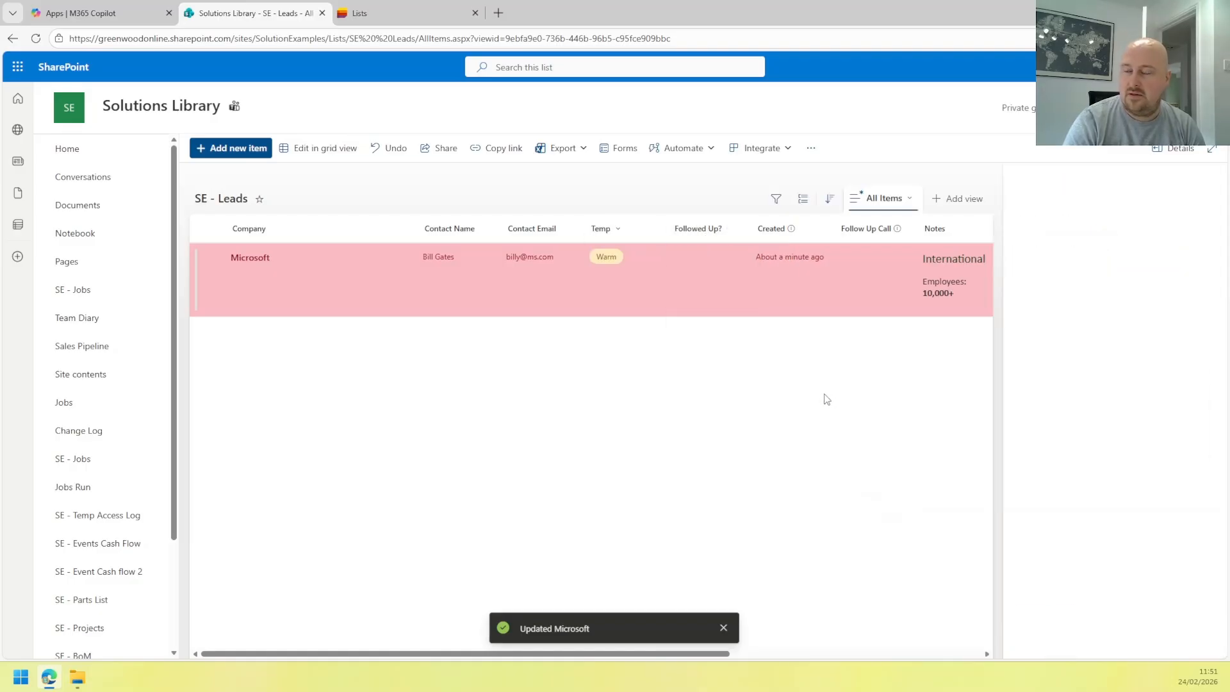
{"action": "left_click", "coordinate": [1134, 451]}
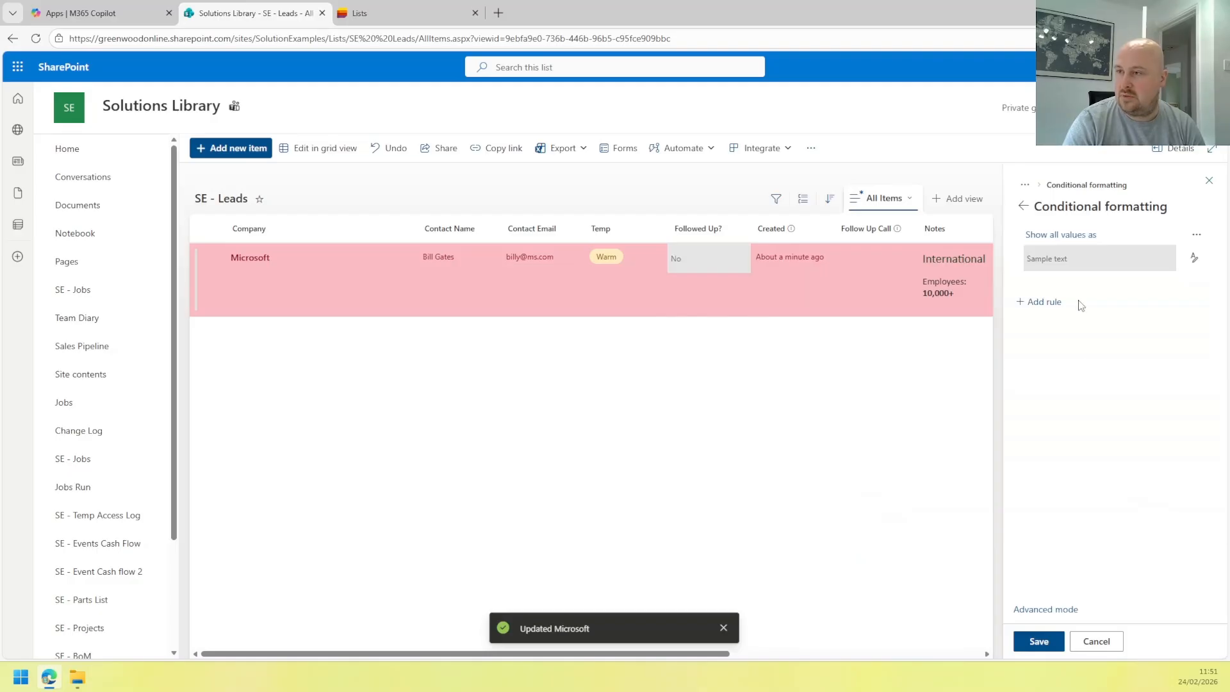
{"action": "left_click", "coordinate": [1197, 238]}
{"action": "left_click", "coordinate": [1156, 282]}
{"action": "left_click", "coordinate": [1023, 205]}
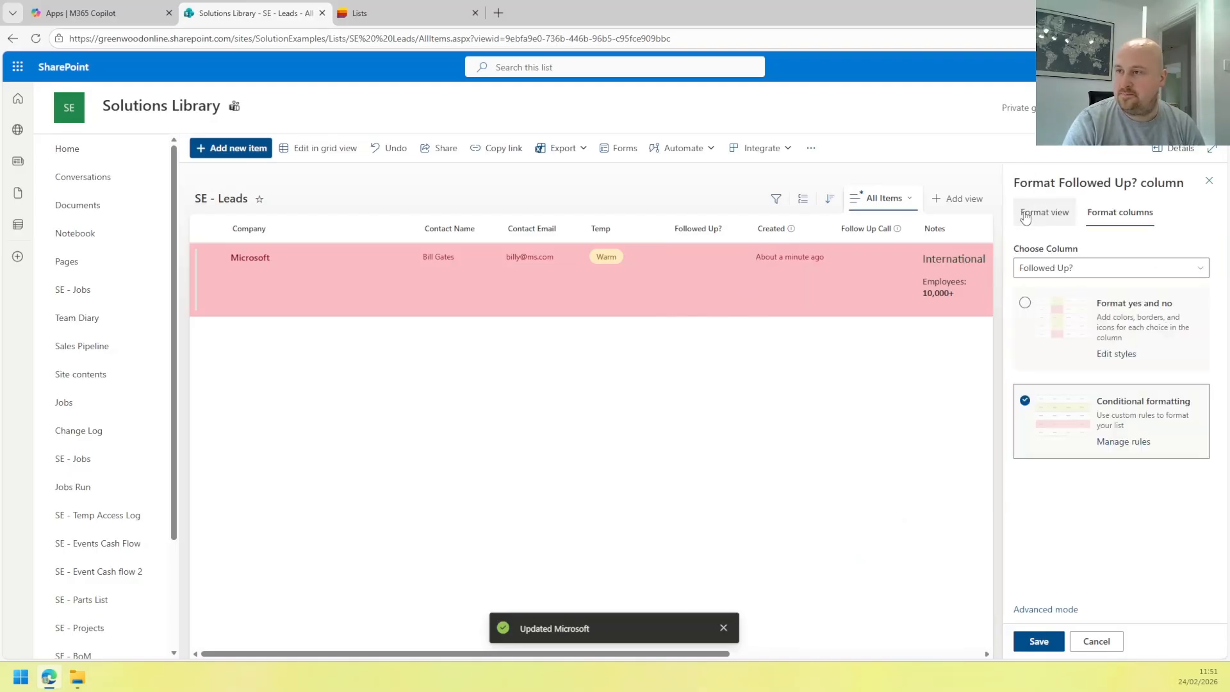
Delete the view rule colouring every row, save, and rerun the followed-up update for Microsoft.
{"action": "left_click", "coordinate": [1025, 217]}
{"action": "left_click", "coordinate": [1107, 392]}
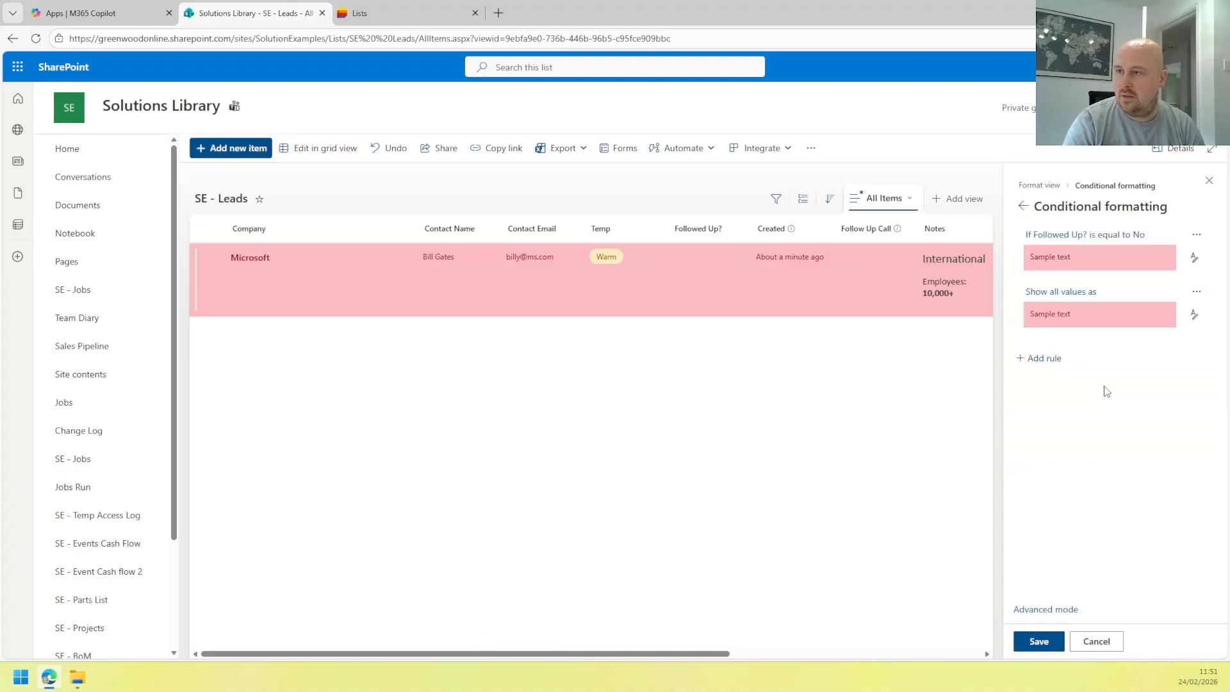
{"action": "left_click", "coordinate": [1197, 296]}
{"action": "left_click", "coordinate": [1147, 366]}
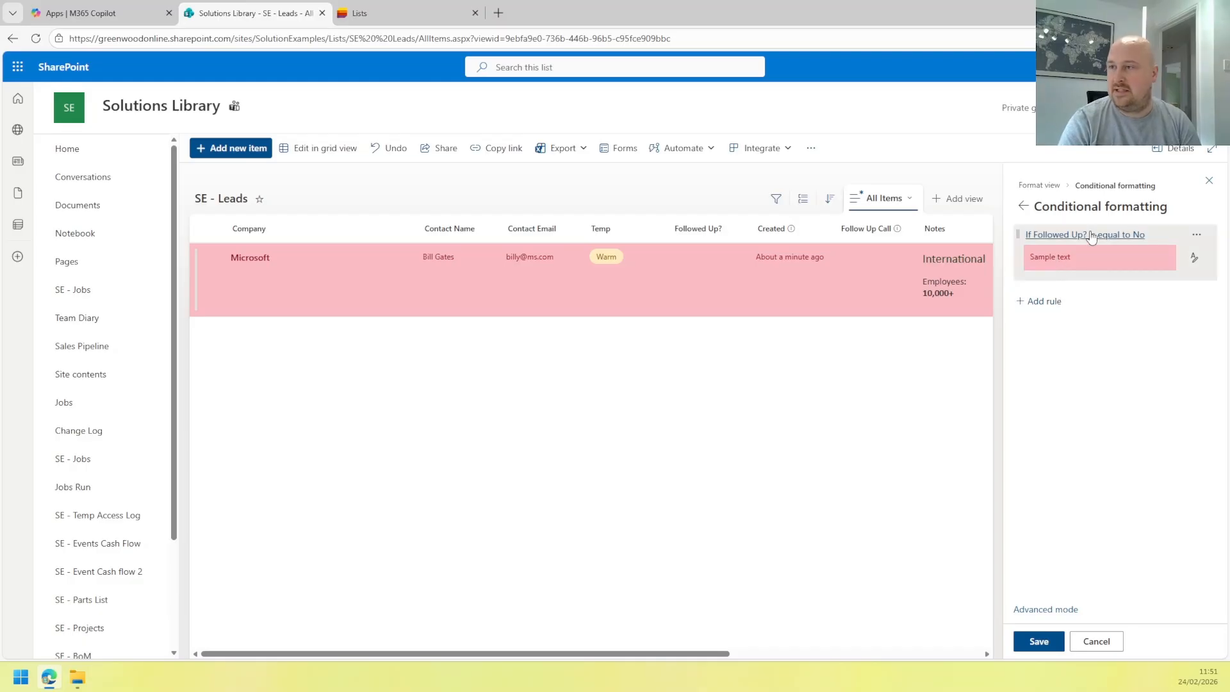
{"action": "left_click", "coordinate": [1028, 648]}
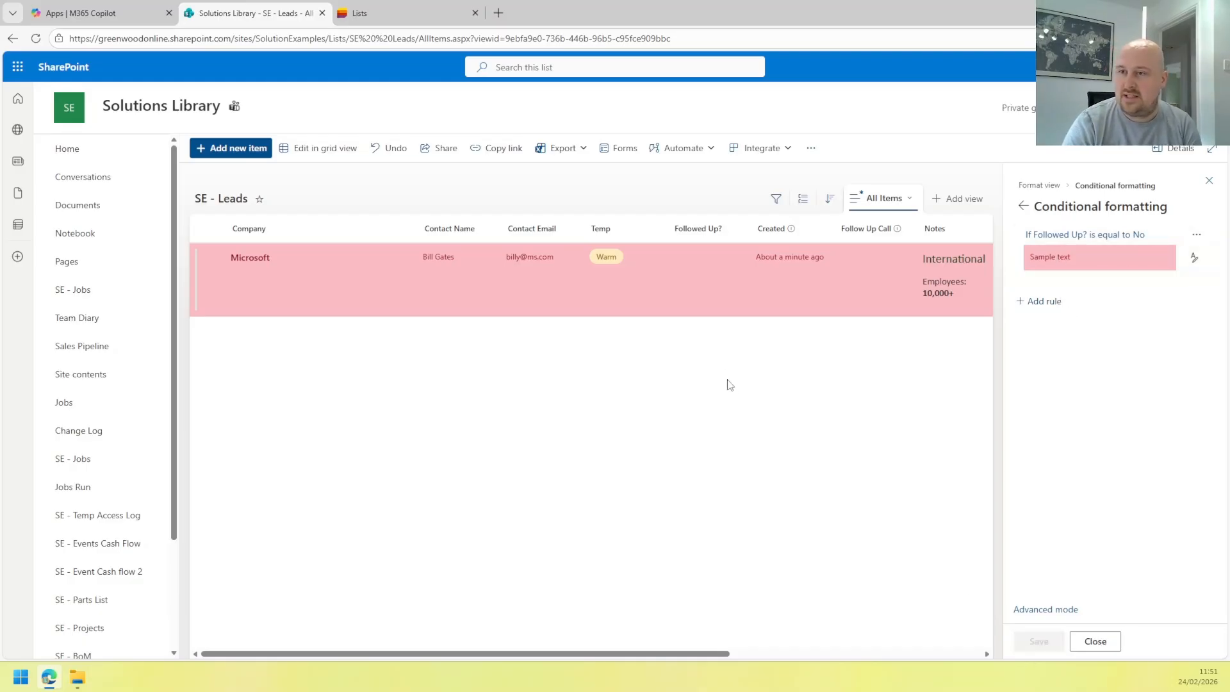
{"action": "left_click", "coordinate": [1209, 179]}
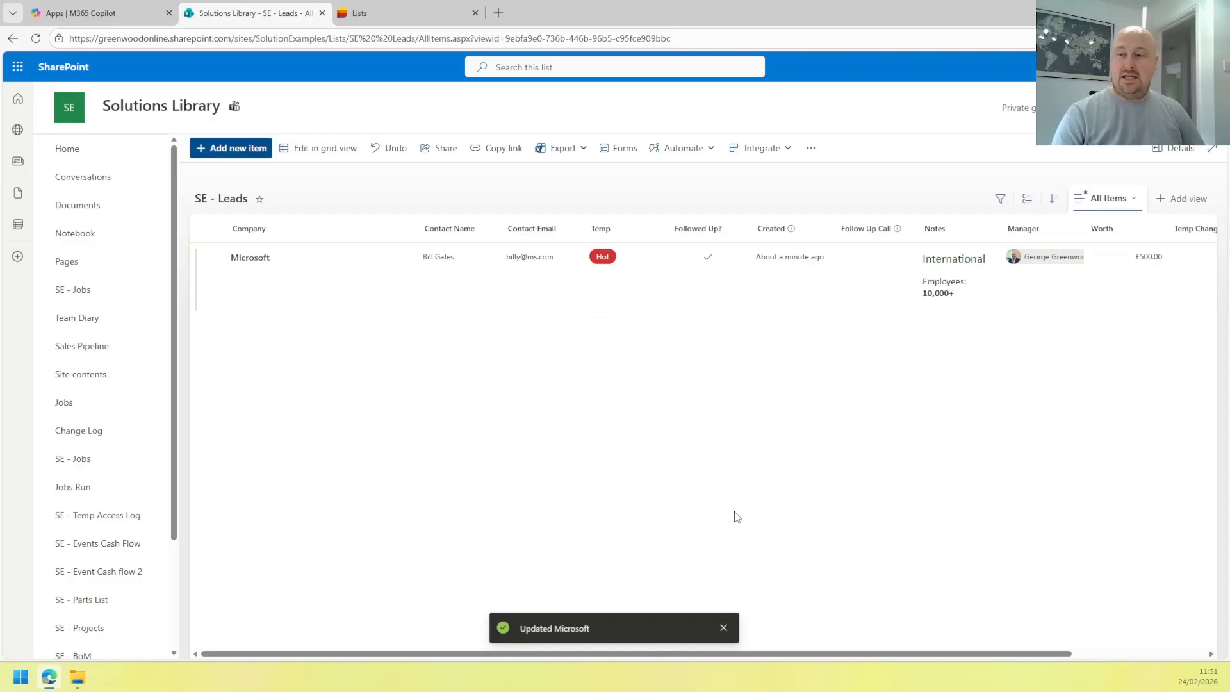
Dismiss the Updated Microsoft notification and confirm the row is Hot, followed up, without pink.
{"action": "left_click", "coordinate": [723, 627]}
{"action": "mouse_move", "coordinate": [735, 654]}
{"action": "left_mouse_down"}
{"action": "mouse_move", "coordinate": [909, 672]}
{"action": "mouse_move", "coordinate": [724, 655]}
{"action": "left_mouse_up"}
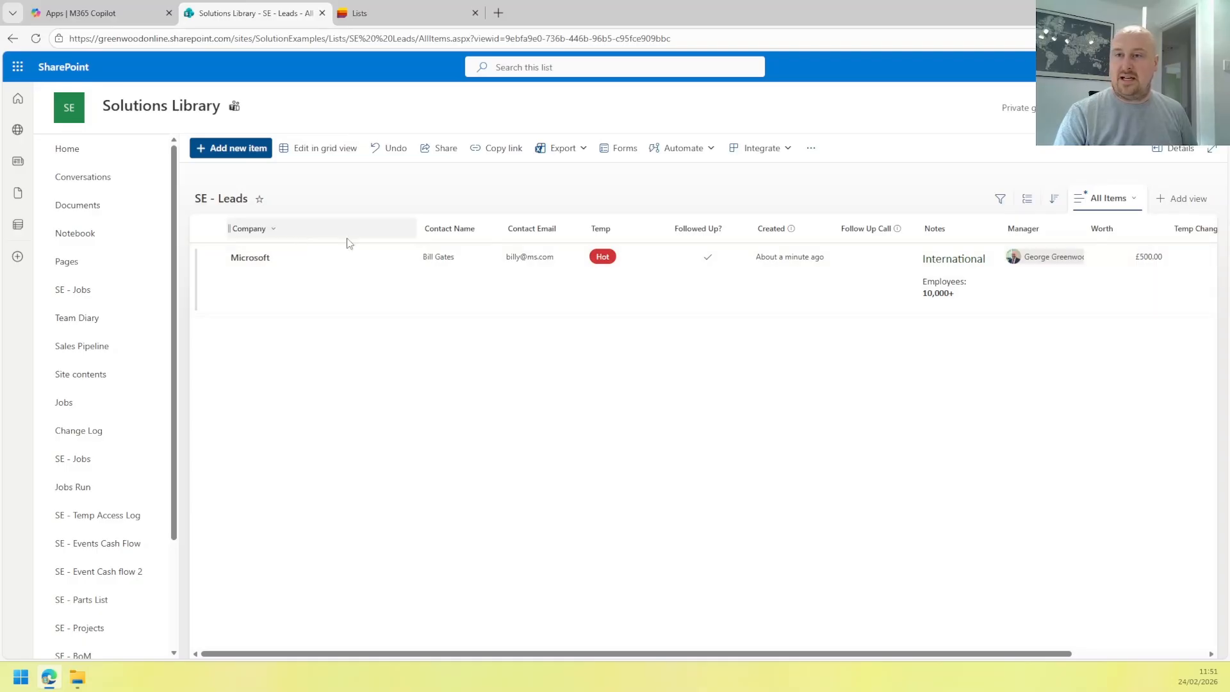
Create a new list view named 'Companies'.
{"action": "left_click", "coordinate": [1182, 199]}
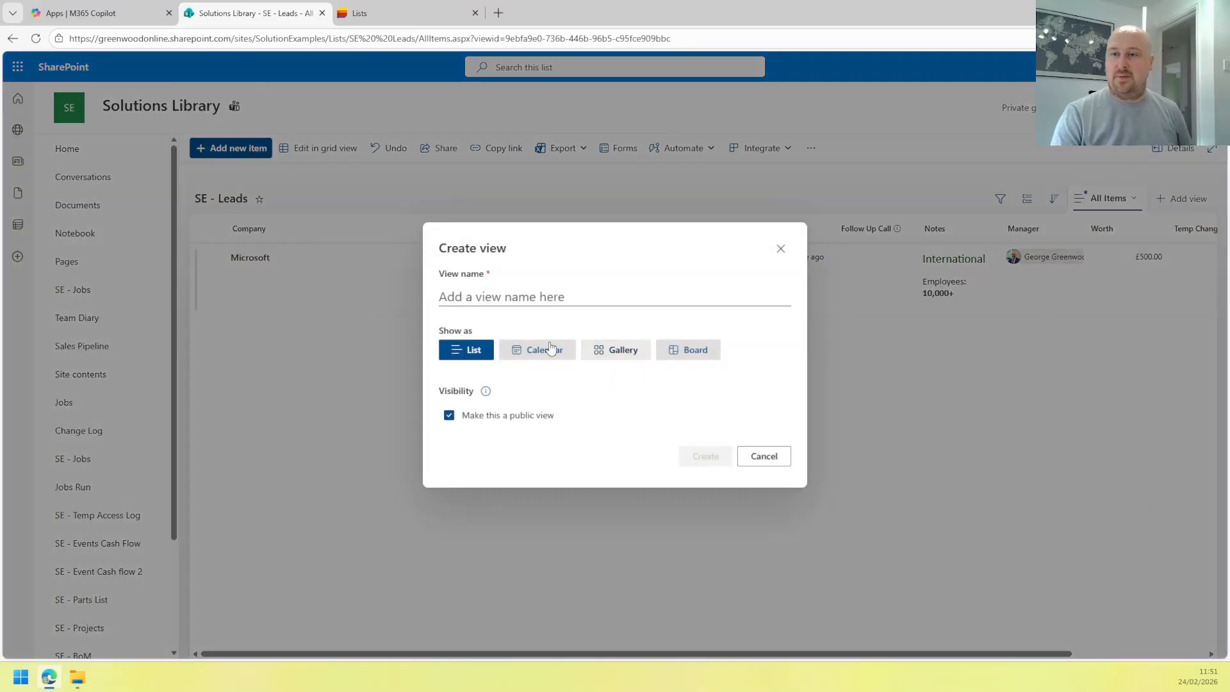
{"action": "left_click", "coordinate": [492, 292]}
{"action": "type", "text": "Companies"}
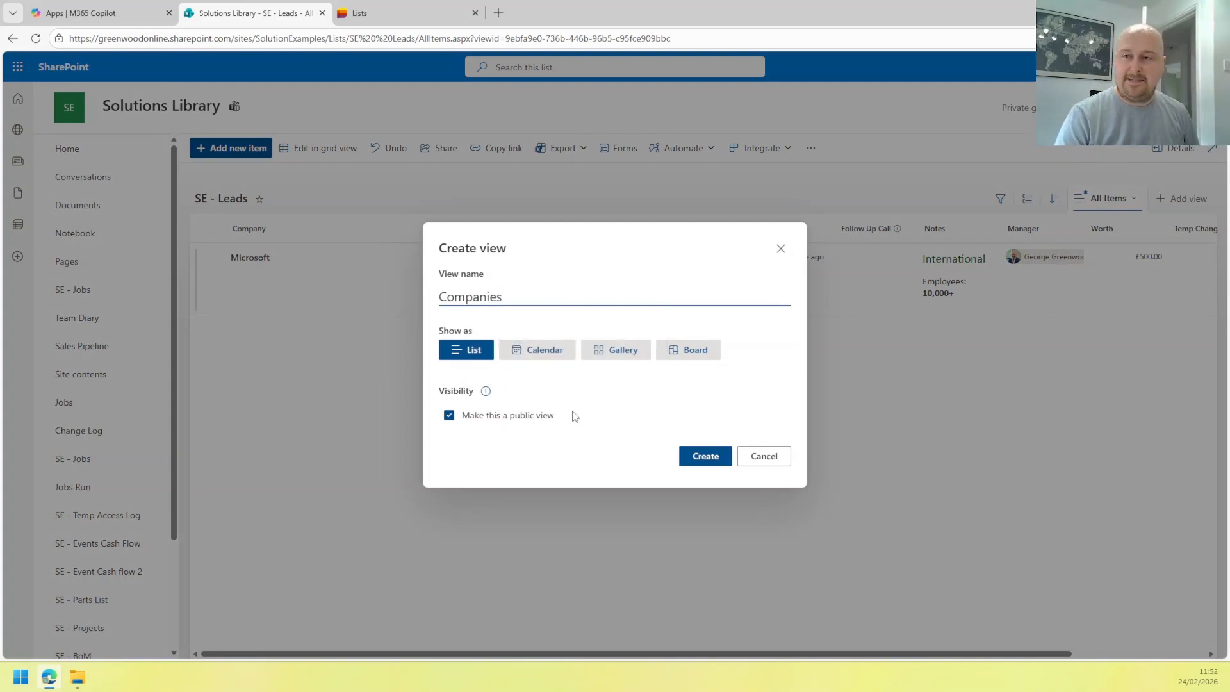
{"action": "left_click", "coordinate": [713, 463]}
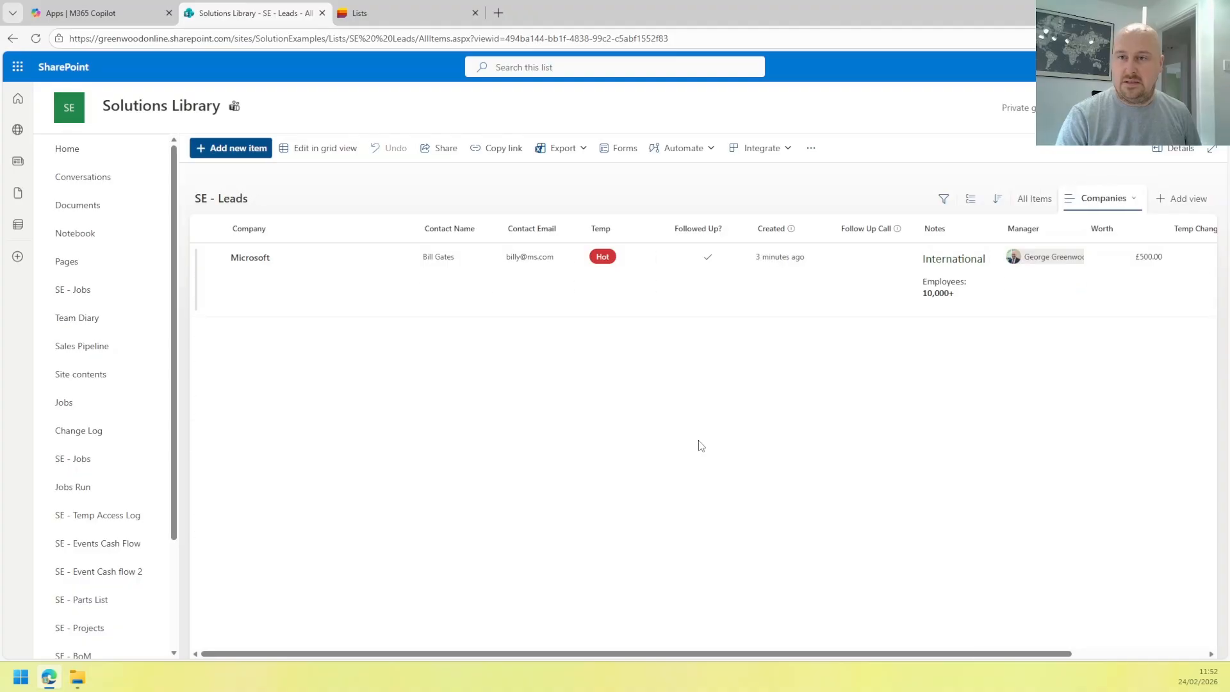
Hide Temp, Followed Up?, Created, Follow Up Call, Notes, Manager, Worth and Temp Change columns.
{"action": "left_click", "coordinate": [611, 237]}
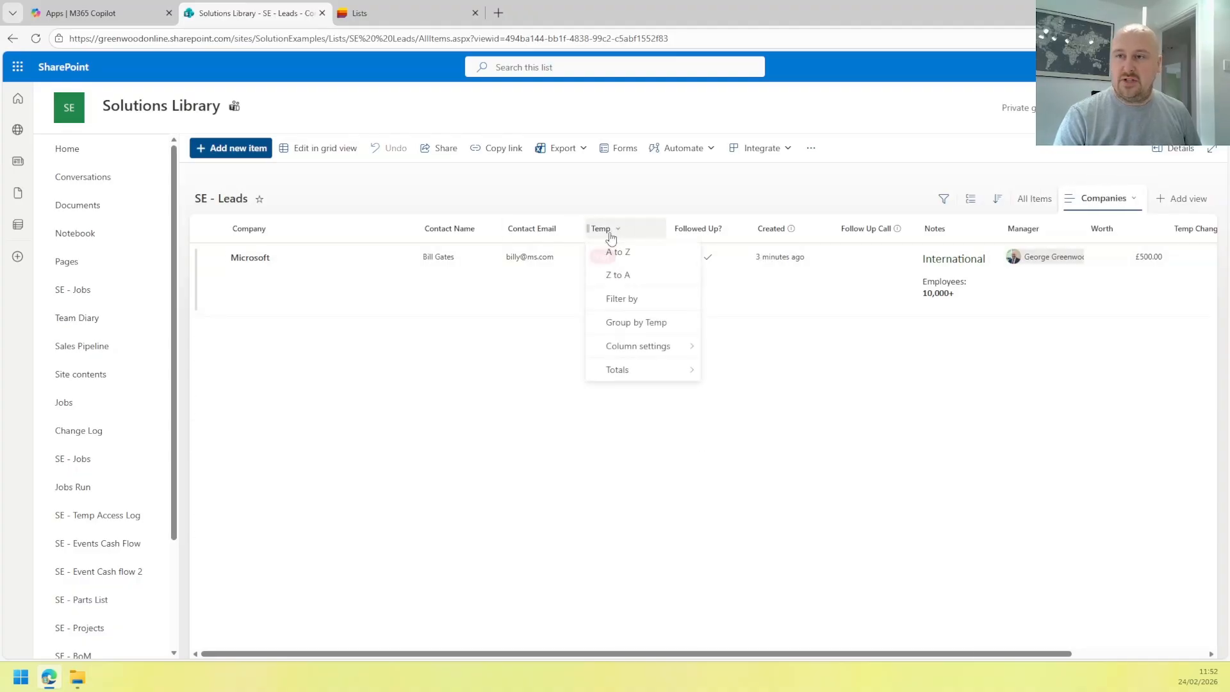
{"action": "mouse_move", "coordinate": [639, 348]}
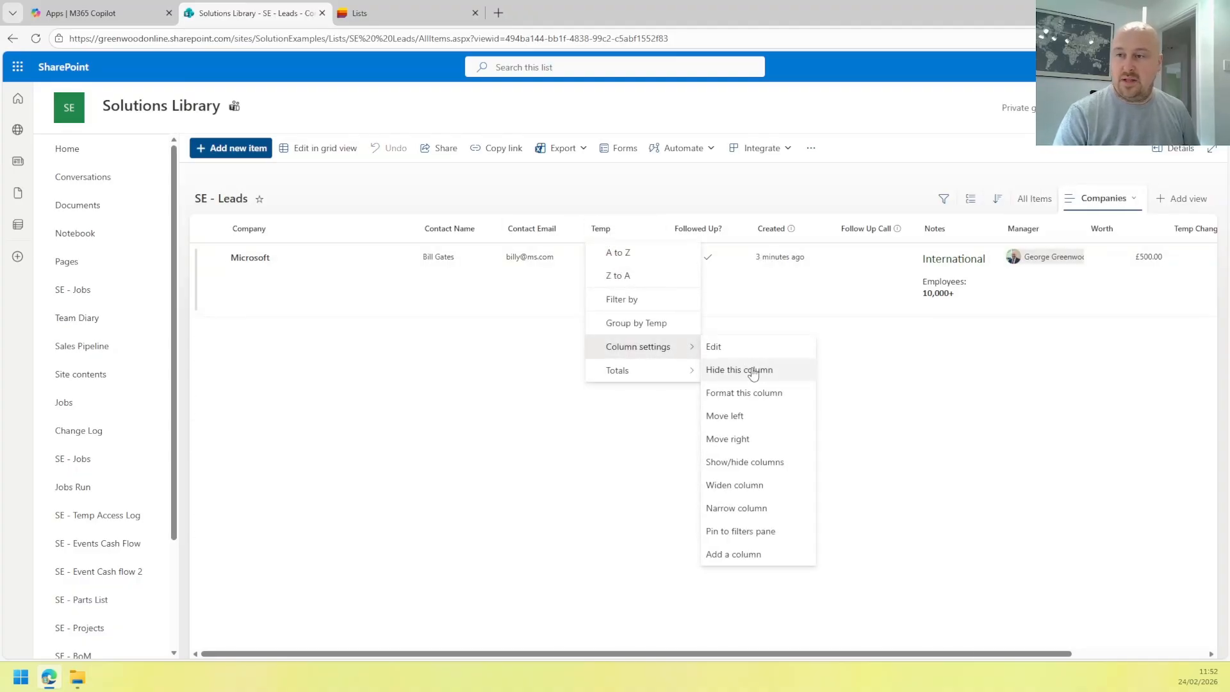
{"action": "left_click", "coordinate": [737, 463]}
{"action": "left_click", "coordinate": [1043, 238]}
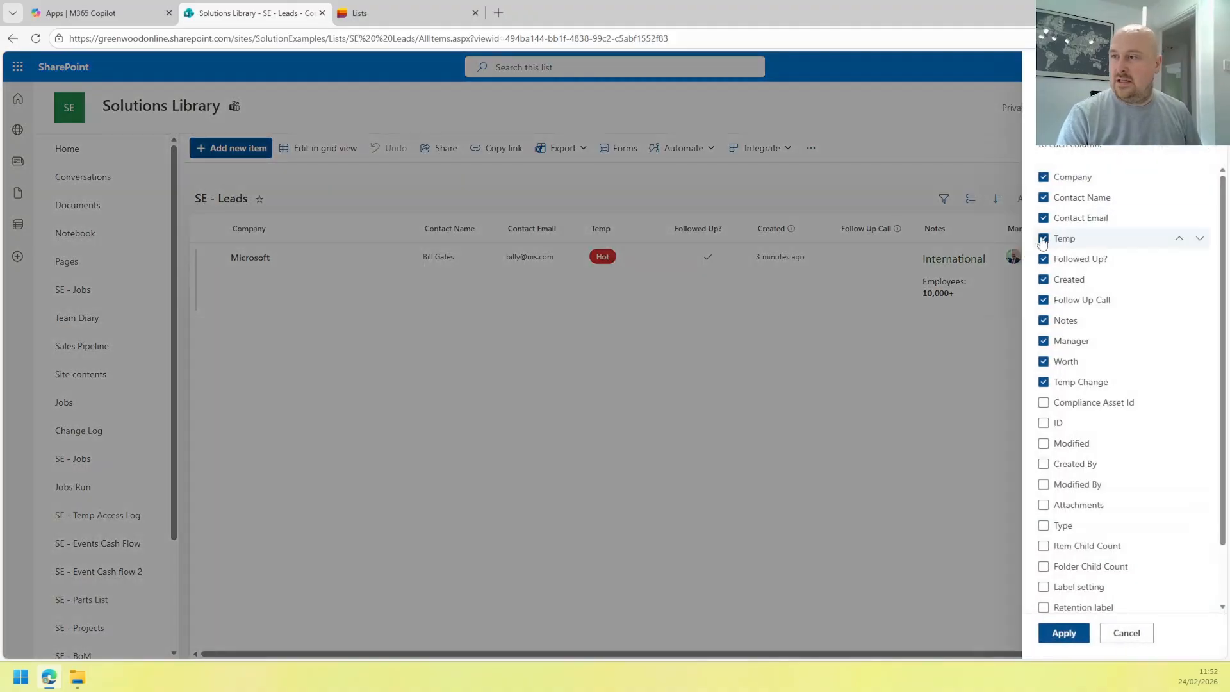
{"action": "left_click", "coordinate": [1044, 258]}
{"action": "left_click", "coordinate": [1044, 279]}
{"action": "left_click", "coordinate": [1044, 299]}
{"action": "left_click", "coordinate": [1044, 321]}
{"action": "left_click", "coordinate": [1044, 340]}
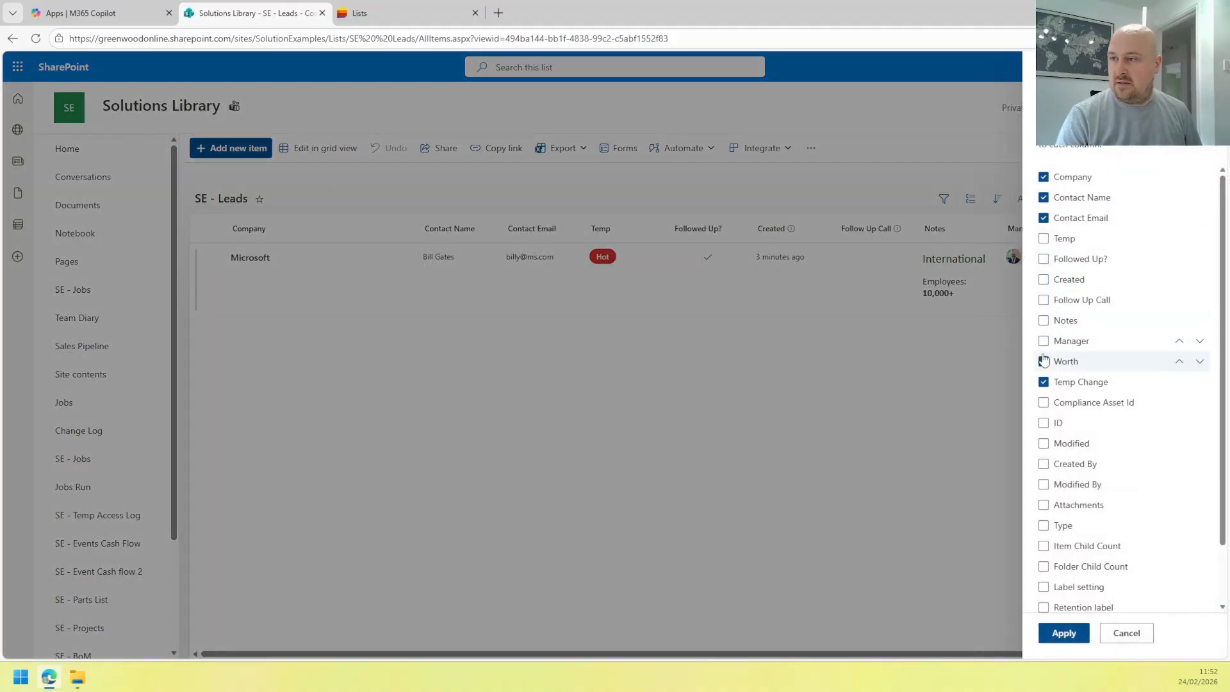
{"action": "left_click", "coordinate": [1044, 361]}
{"action": "left_click", "coordinate": [1043, 382]}
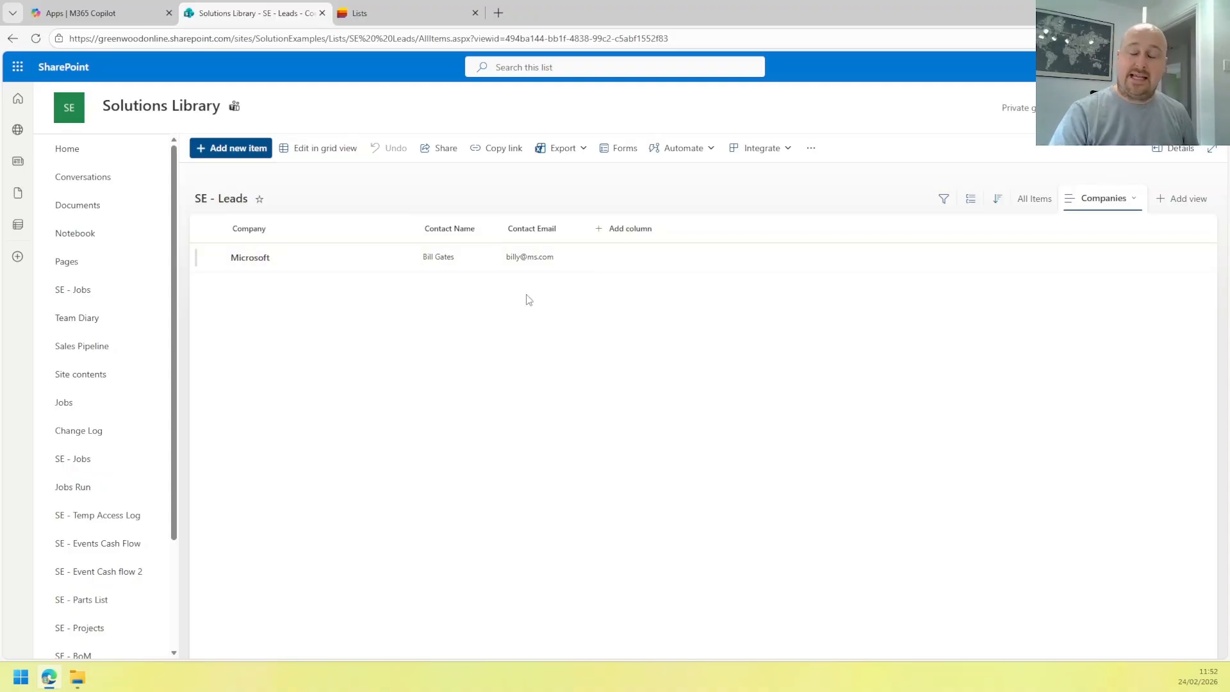
Create a 'Calls' calendar view with Month layout, then return to All Items.
{"action": "left_click", "coordinate": [1103, 199]}
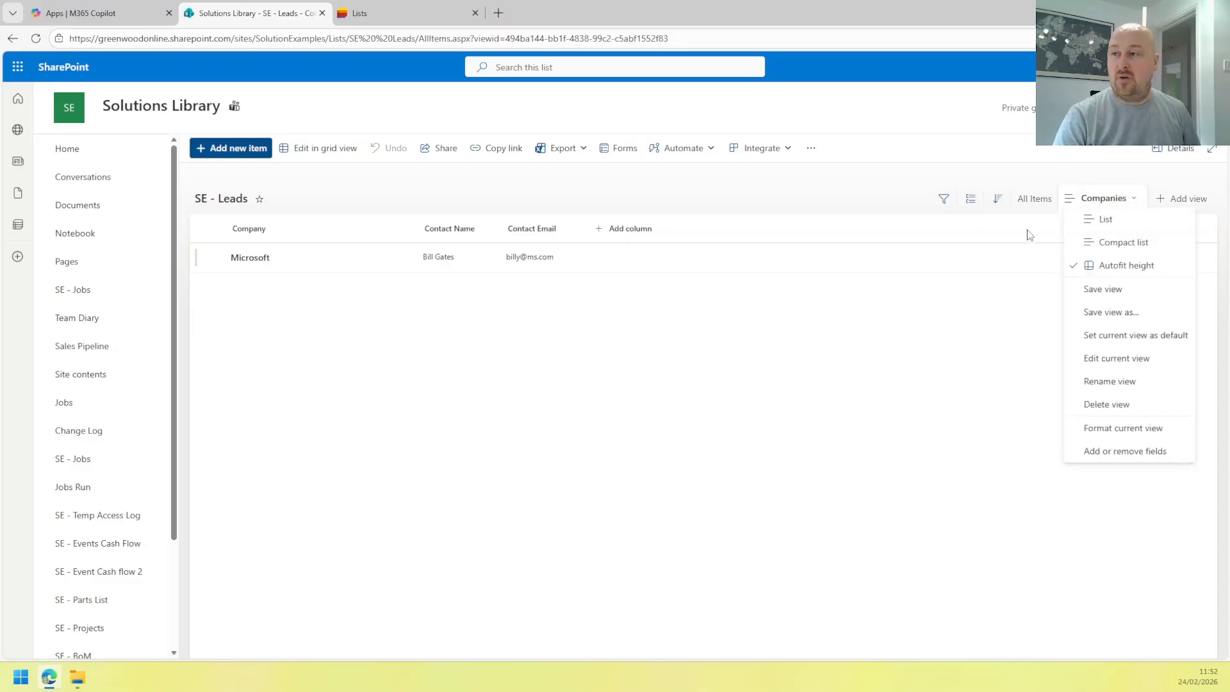
{"action": "left_click", "coordinate": [996, 285]}
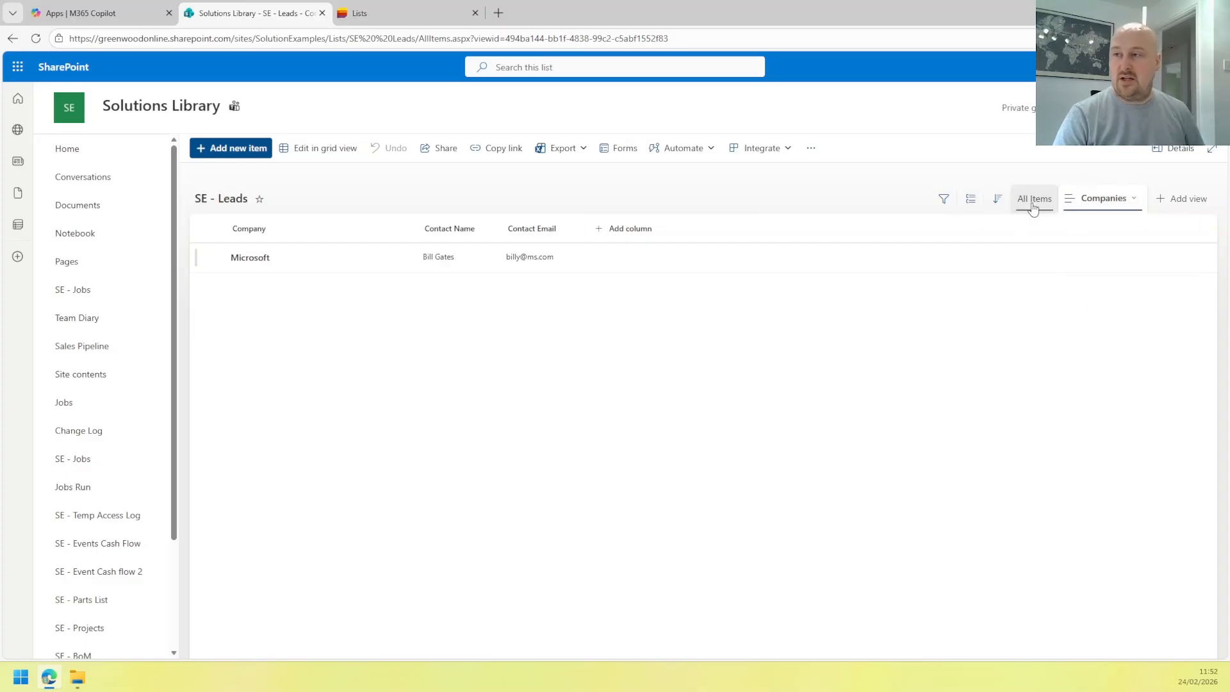
{"action": "left_click", "coordinate": [1031, 199]}
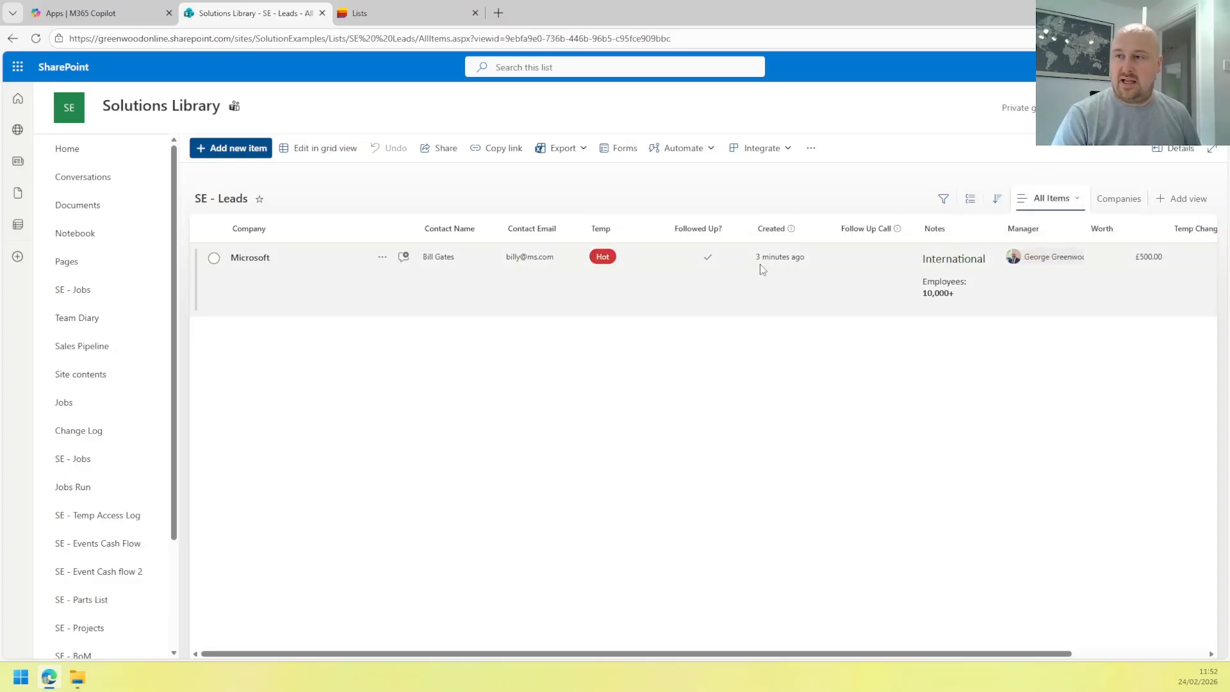
{"action": "left_click", "coordinate": [1172, 200]}
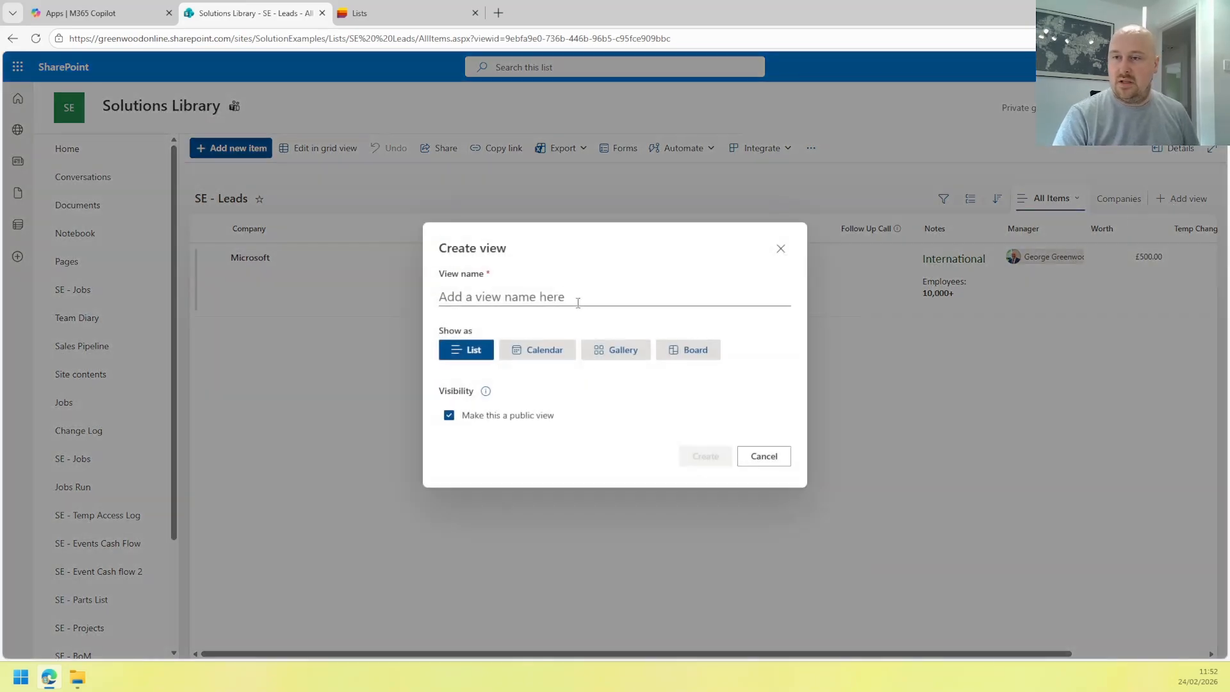
{"action": "left_click", "coordinate": [556, 353]}
{"action": "left_click", "coordinate": [523, 225]}
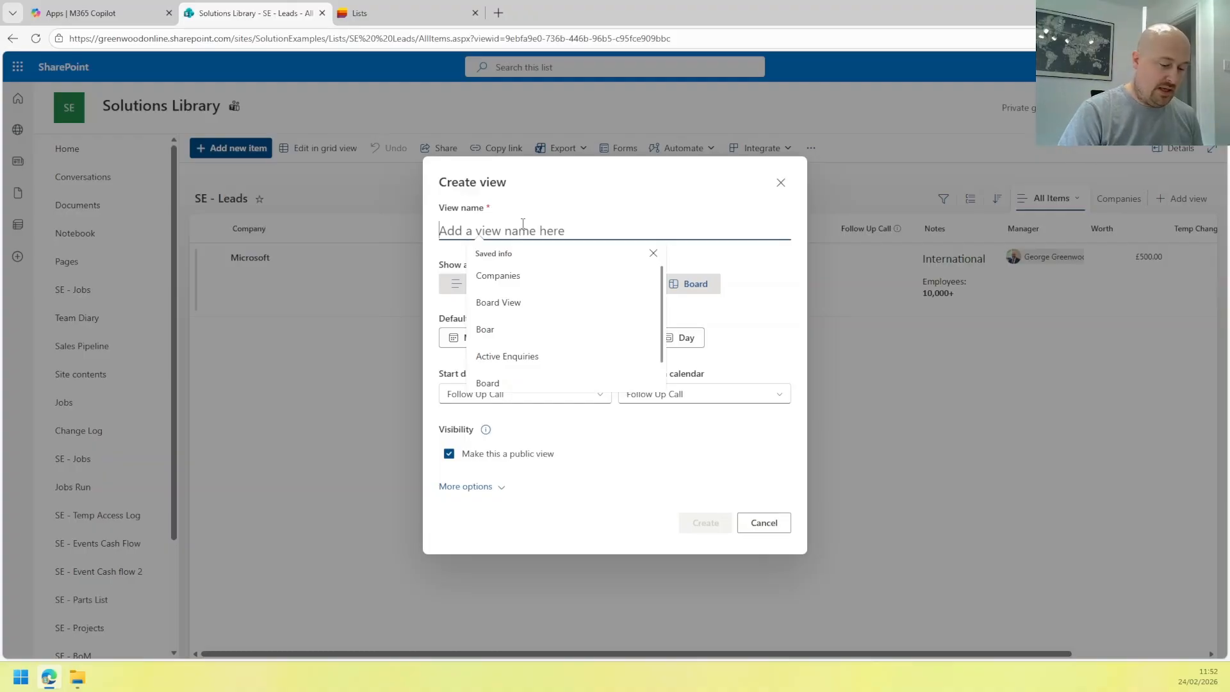
{"action": "type", "text": "Calls"}
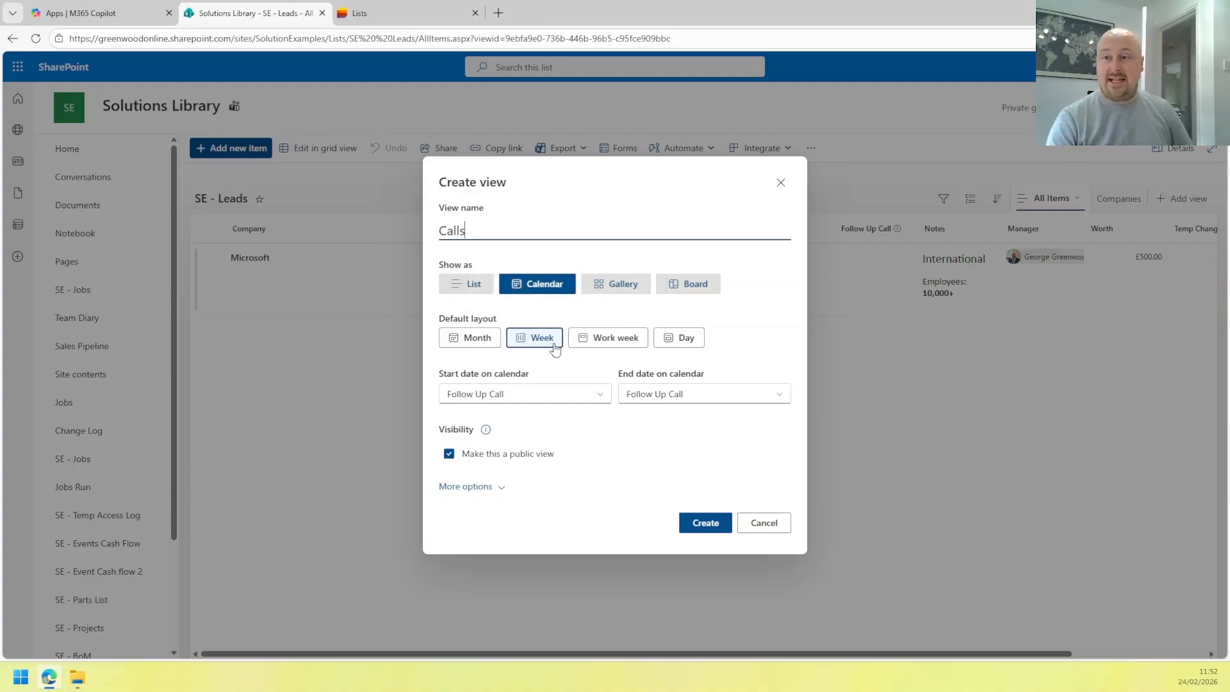
{"action": "left_click", "coordinate": [474, 338]}
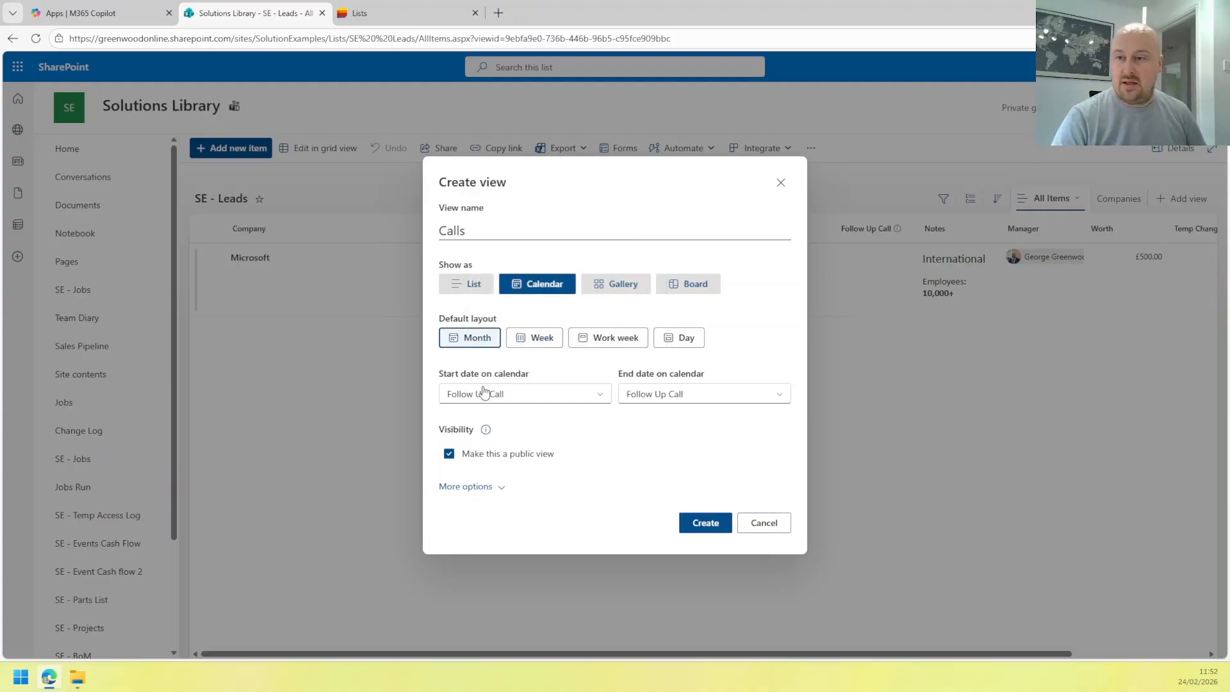
{"action": "left_click", "coordinate": [705, 523]}
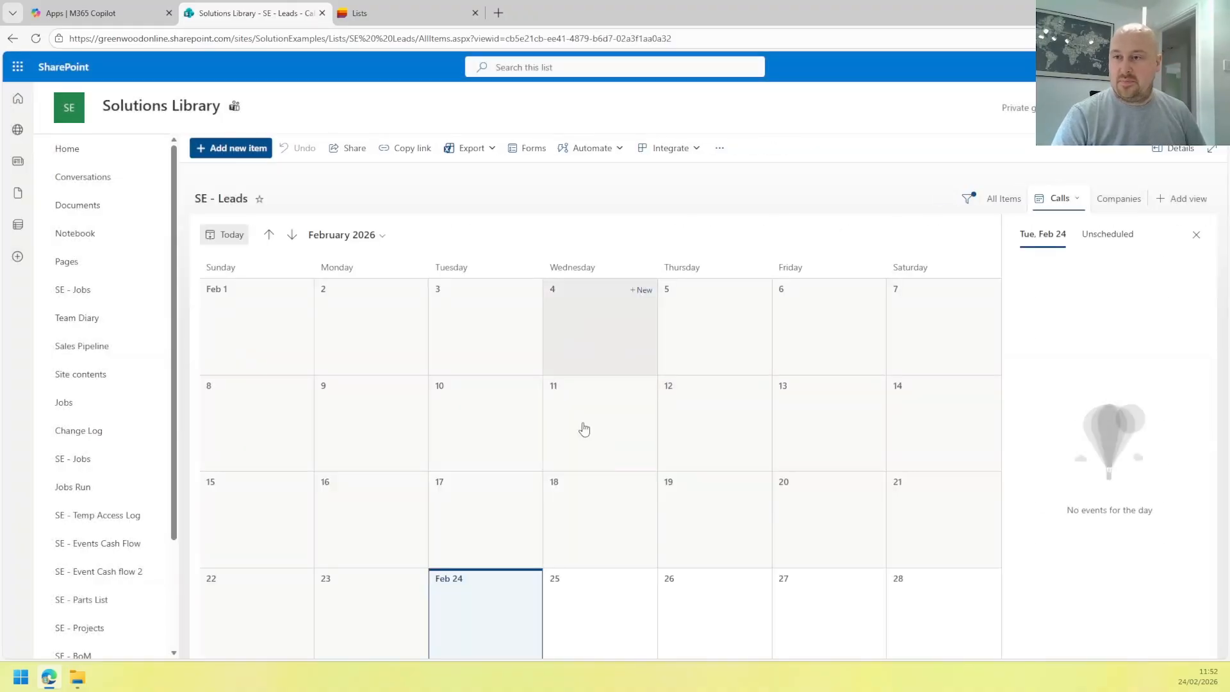
{"action": "left_click", "coordinate": [1008, 199]}
Set the Microsoft lead's Follow Up Call to 10 March 2026 at 1:00 PM, then view Calls.
{"action": "left_click", "coordinate": [313, 148]}
{"action": "left_click", "coordinate": [893, 265]}
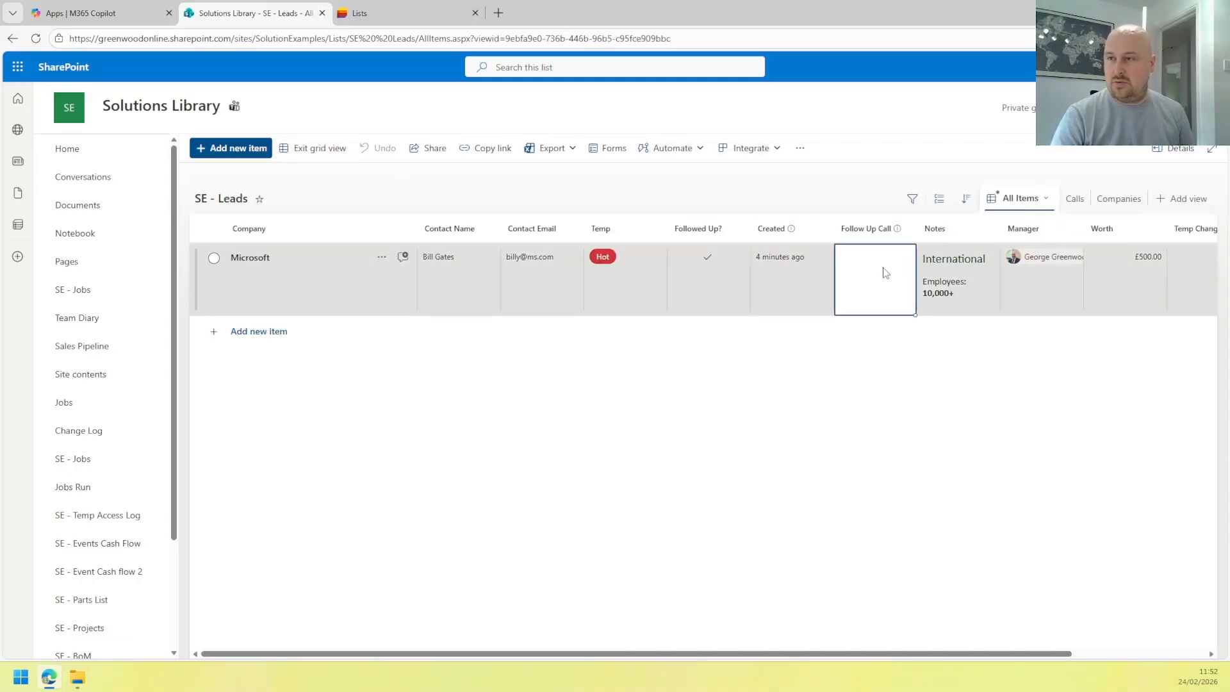
{"action": "left_click", "coordinate": [883, 272]}
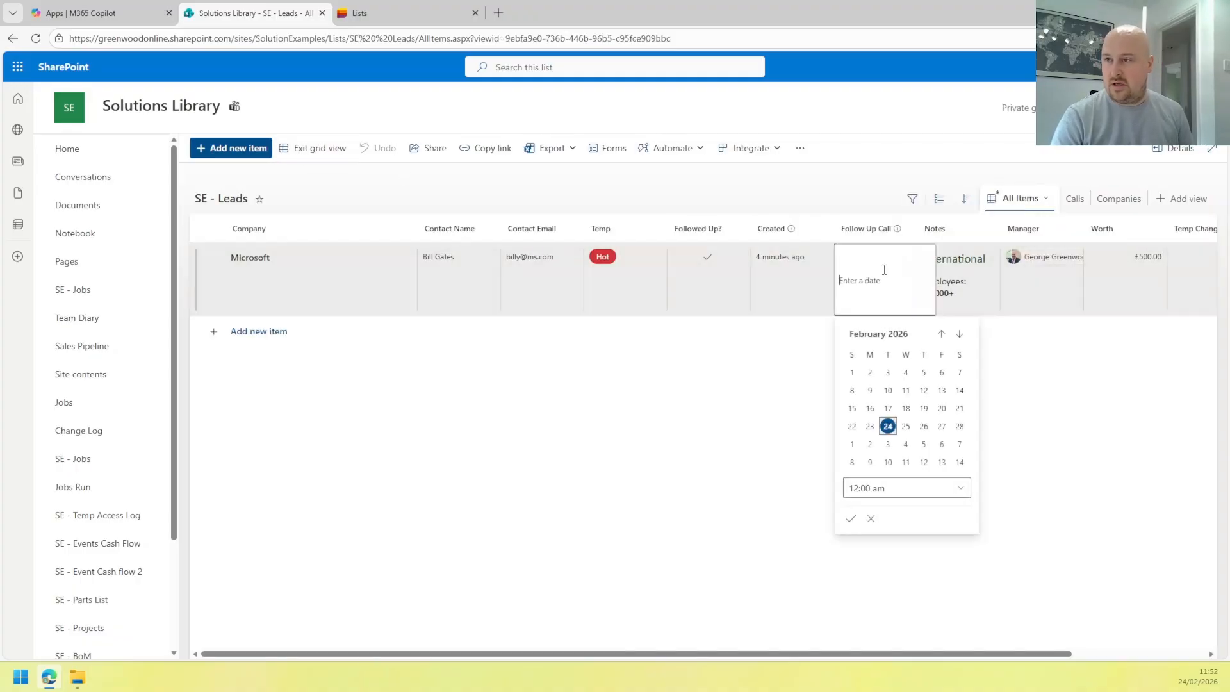
{"action": "left_click", "coordinate": [959, 334]}
{"action": "left_click", "coordinate": [888, 391]}
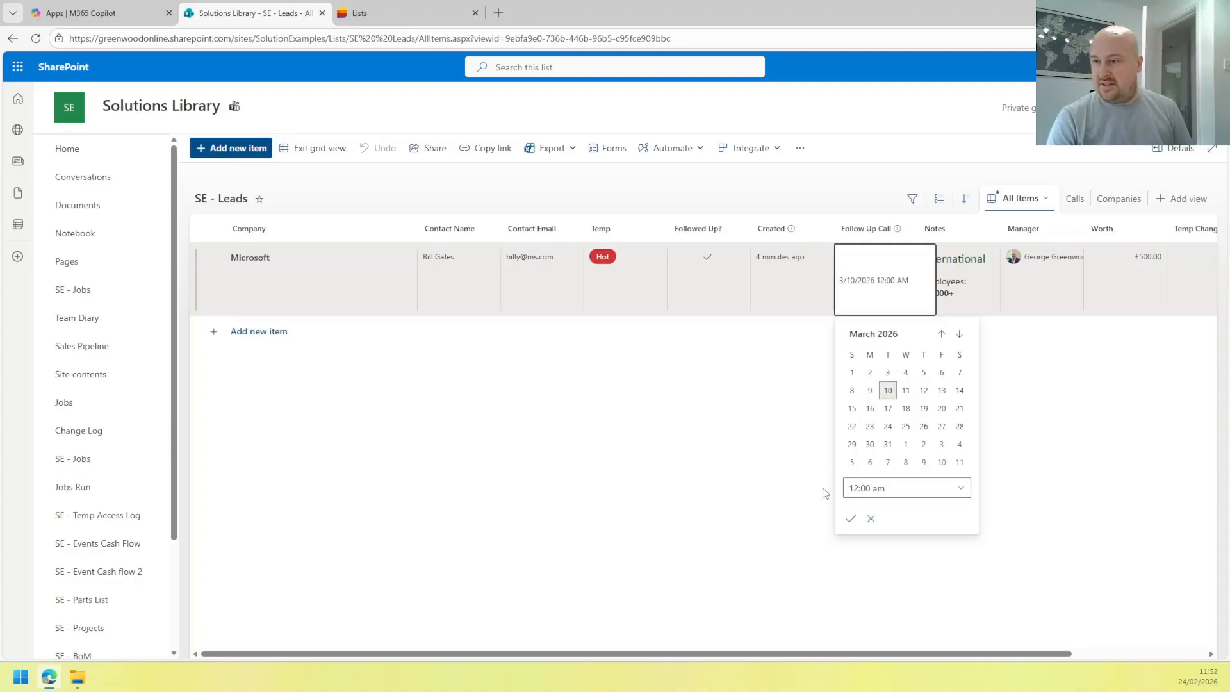
{"action": "left_click", "coordinate": [872, 488]}
{"action": "left_click", "coordinate": [961, 488]}
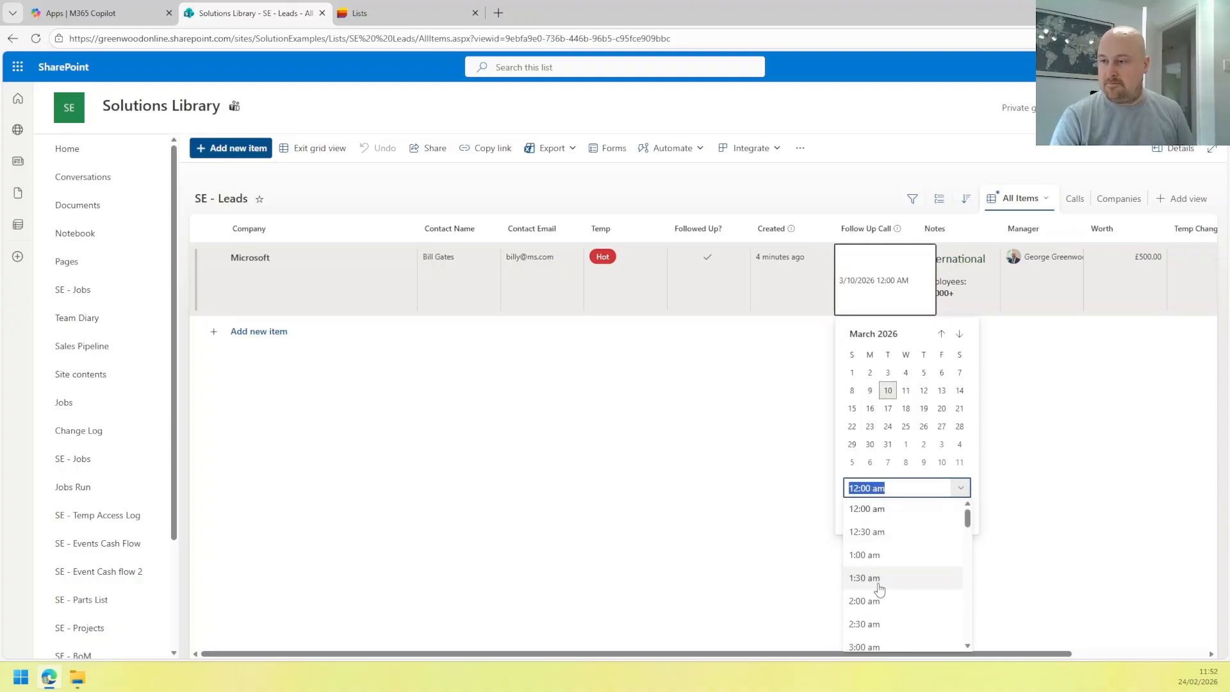
{"action": "scroll", "coordinate": [884, 580], "scroll_direction": "down", "scroll_amount": 10}
{"action": "scroll", "coordinate": [887, 573], "scroll_direction": "up", "scroll_amount": 4}
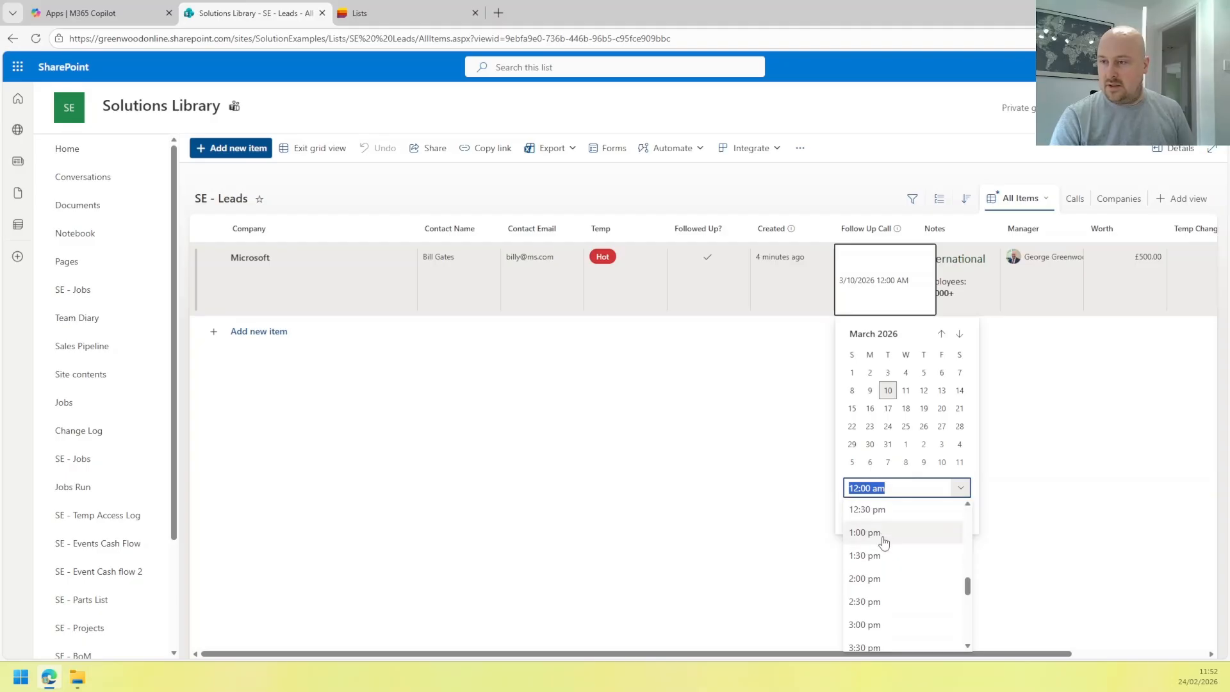
{"action": "left_click", "coordinate": [881, 566]}
{"action": "left_click", "coordinate": [852, 520]}
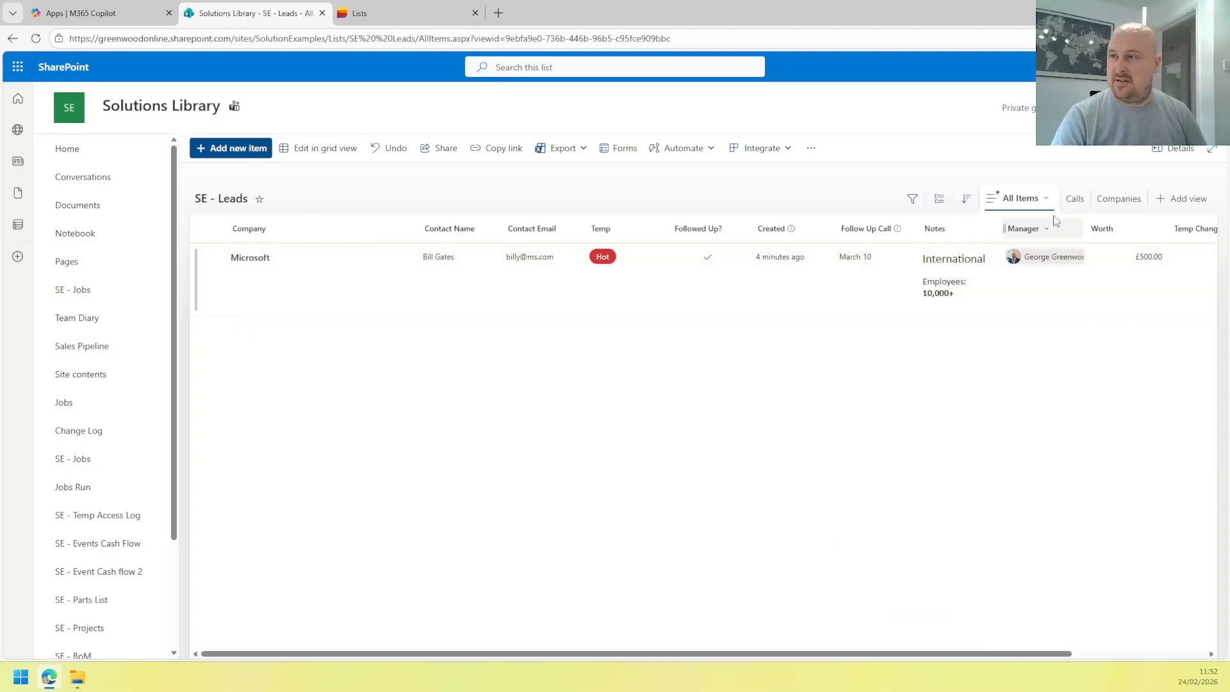
{"action": "left_click", "coordinate": [1081, 202]}
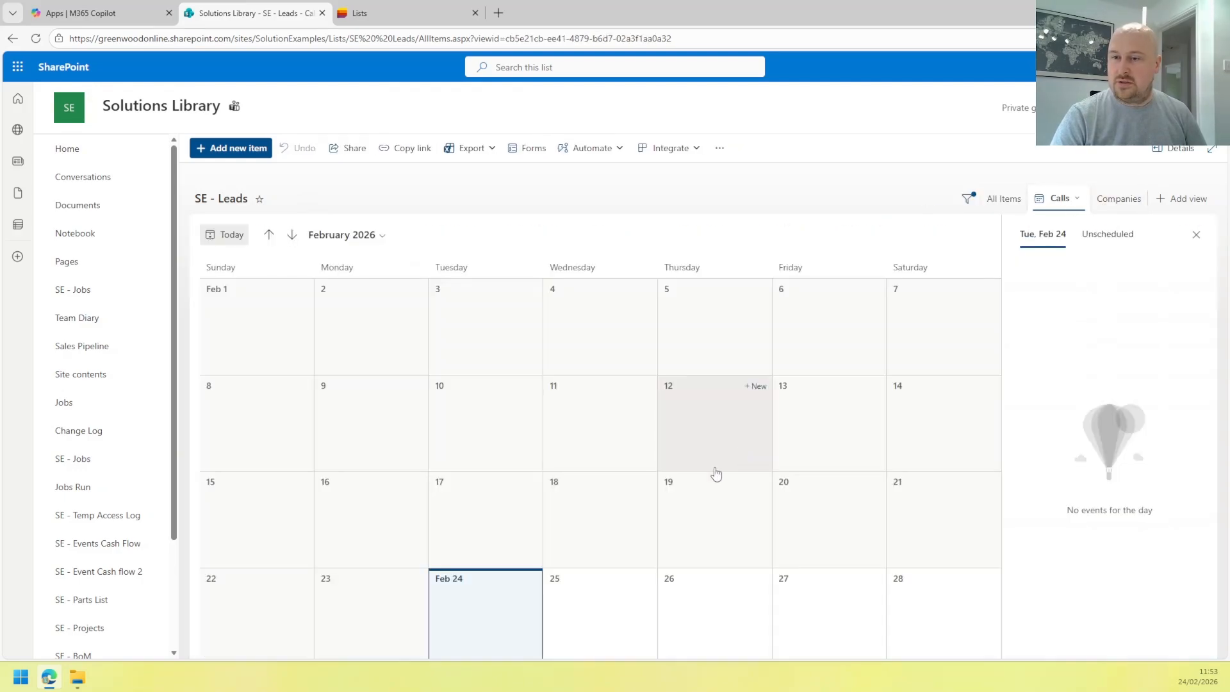
Advance the calendar to March 2026, then create a 'Temps' board view organised by Temp.
{"action": "left_click", "coordinate": [292, 235]}
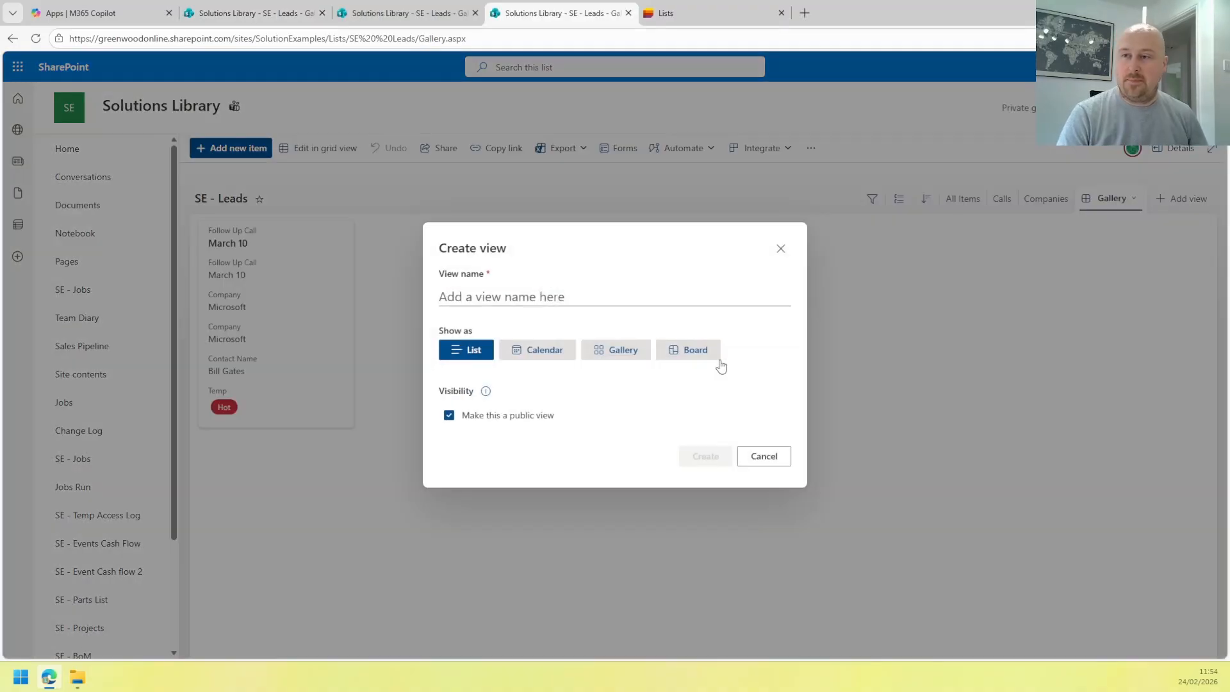
{"action": "left_click", "coordinate": [699, 353]}
{"action": "left_click", "coordinate": [612, 386]}
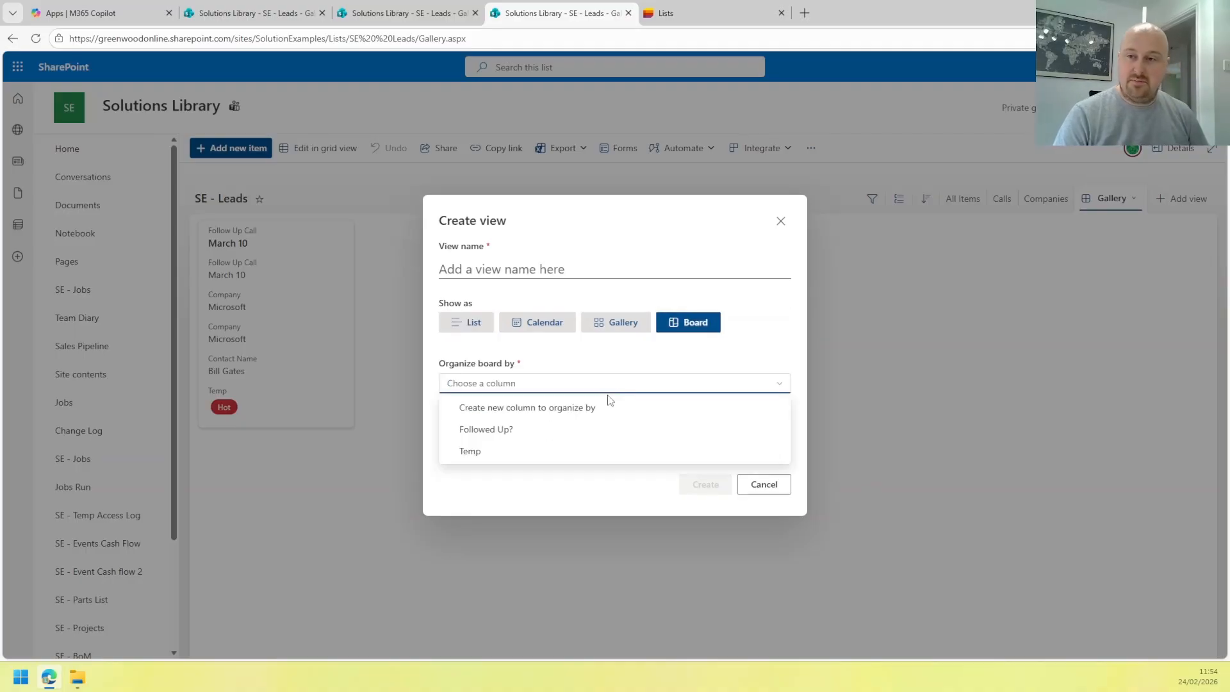
{"action": "left_click", "coordinate": [502, 455]}
{"action": "left_click", "coordinate": [503, 269]}
{"action": "type", "text": "Temps"}
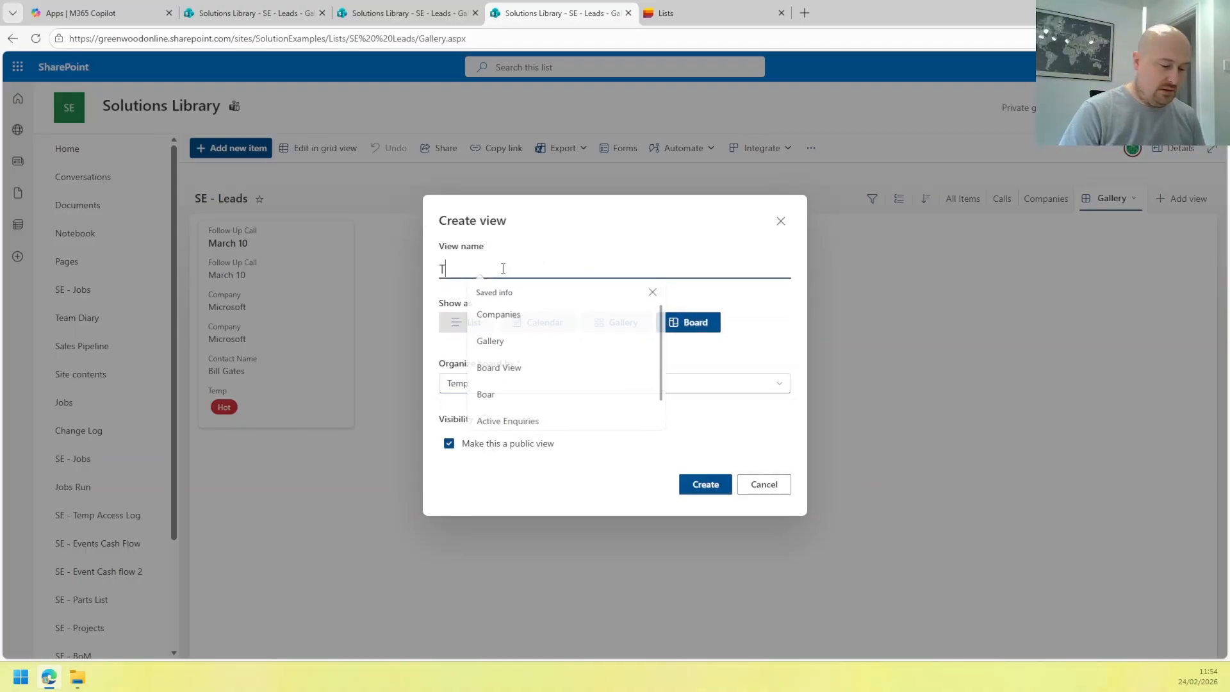
{"action": "left_click", "coordinate": [705, 485]}
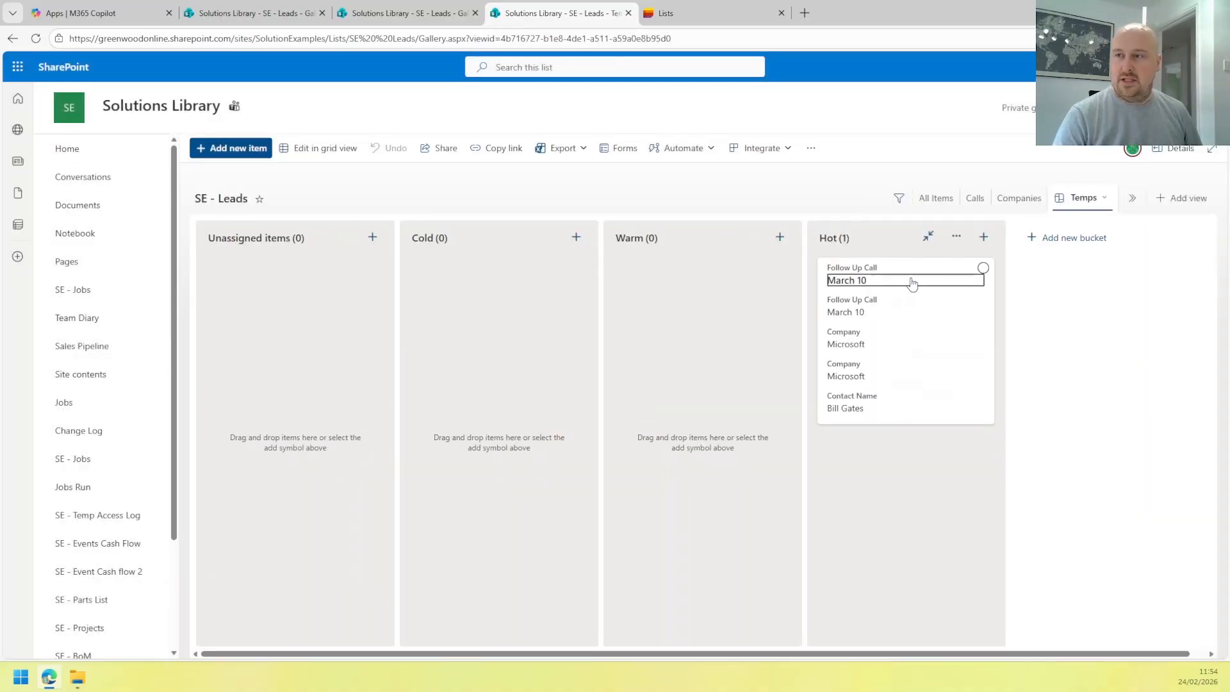
Drag the Microsoft card to Warm, check All Items and Gallery, then drag it back to Hot.
{"action": "left_click_drag", "start_coordinate": [917, 276], "coordinate": [708, 295]}
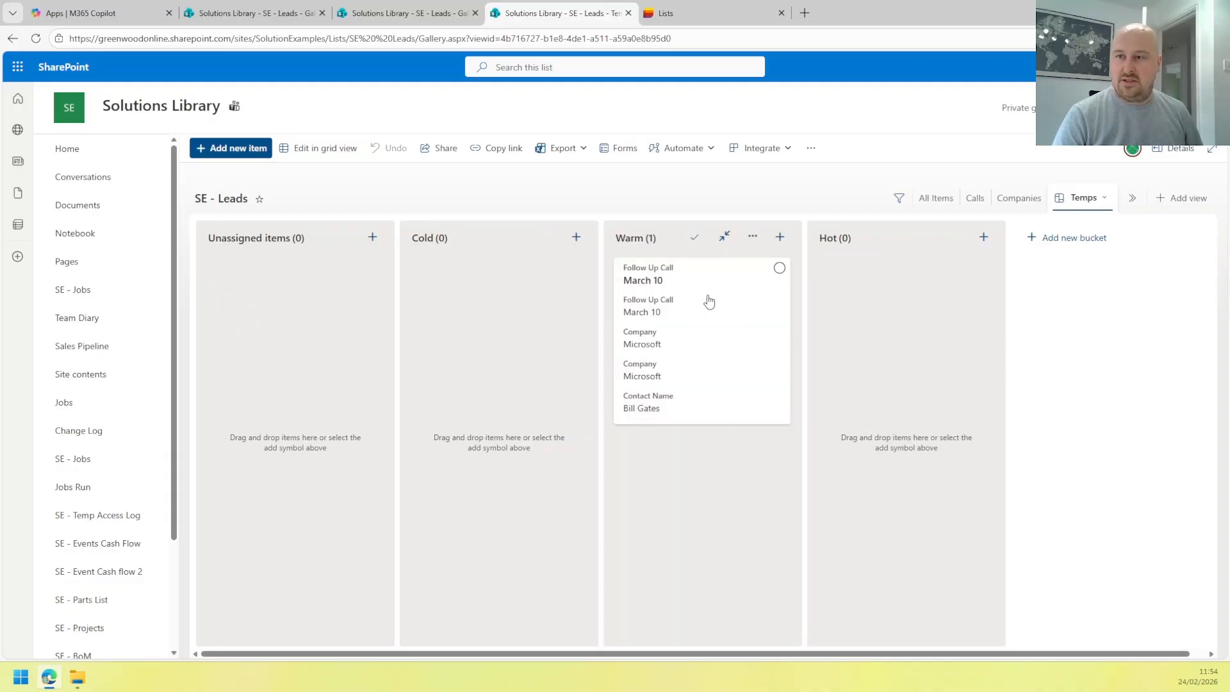
{"action": "left_click", "coordinate": [936, 198]}
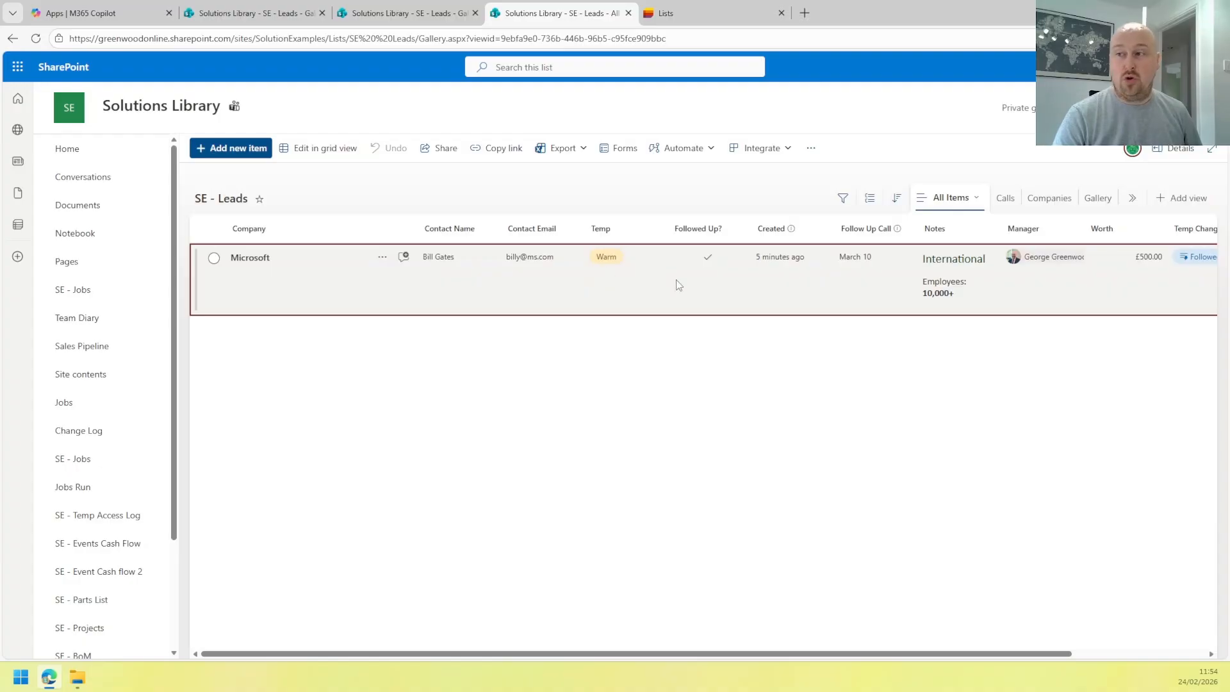
{"action": "left_click", "coordinate": [1097, 198]}
{"action": "left_click", "coordinate": [1129, 201]}
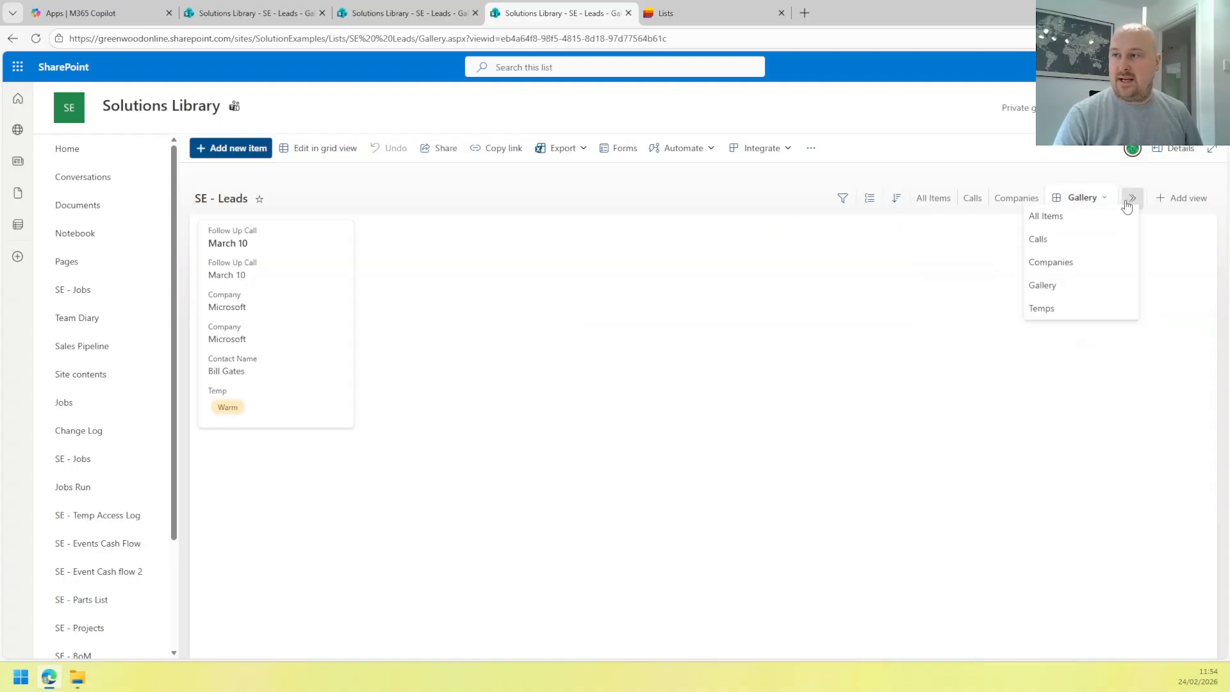
{"action": "left_click", "coordinate": [1041, 308]}
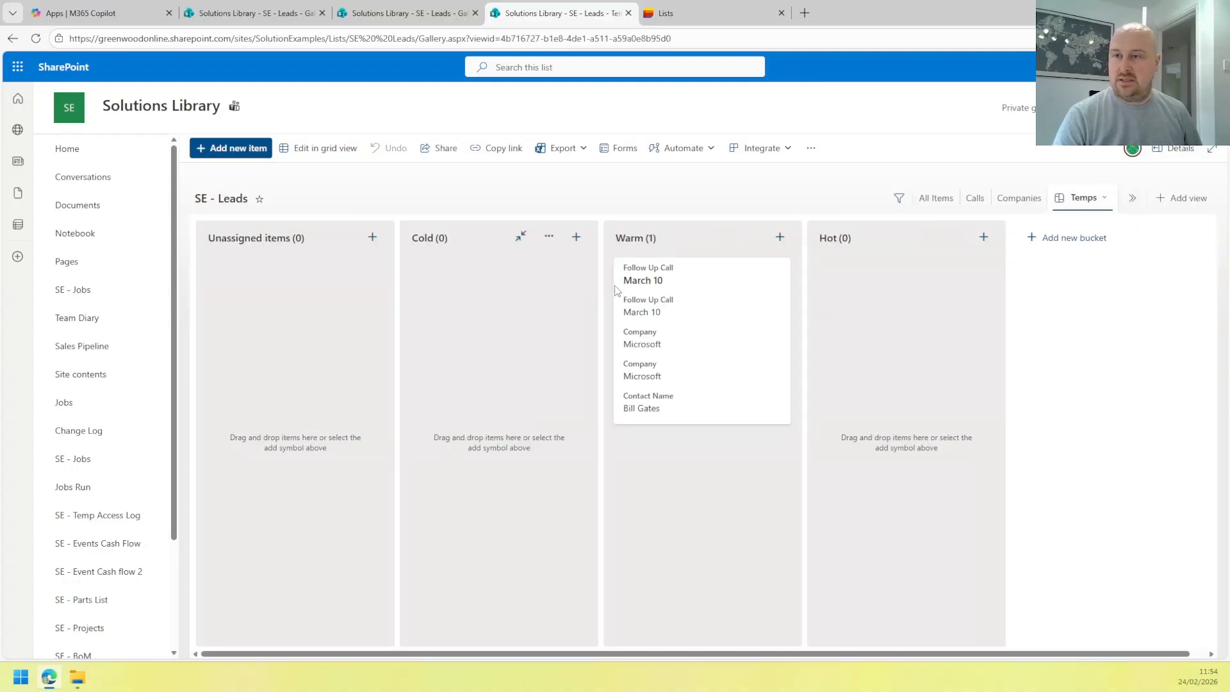
{"action": "left_click_drag", "start_coordinate": [617, 290], "coordinate": [917, 294]}
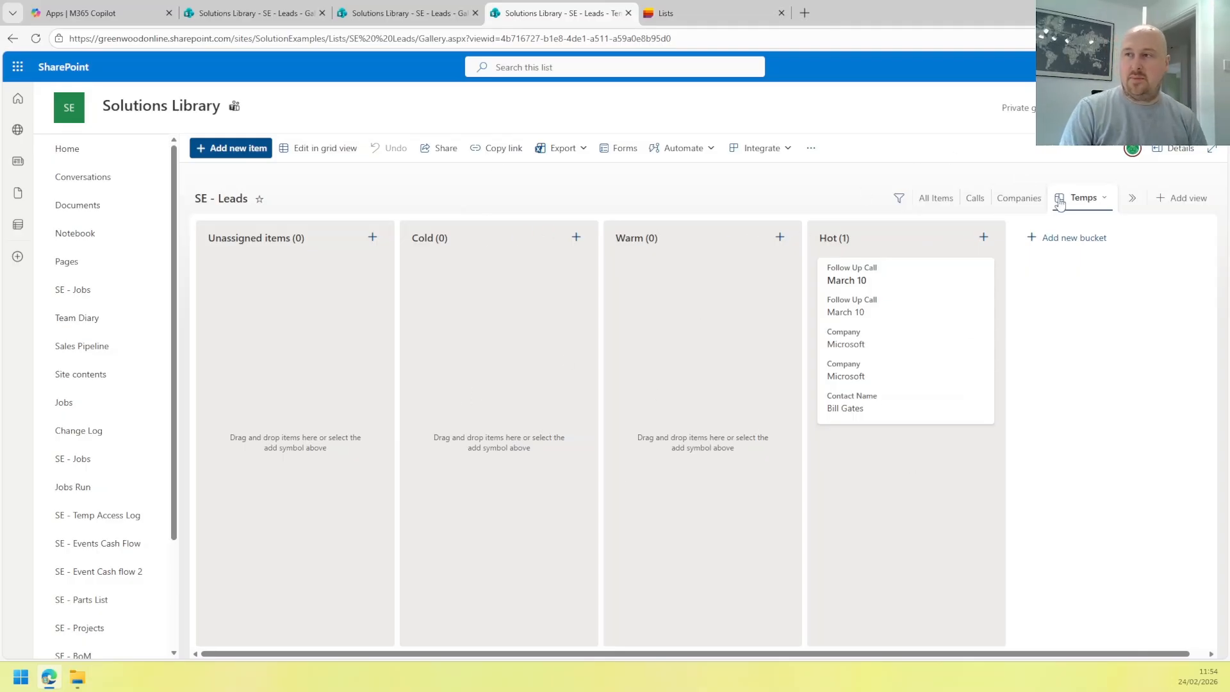
{"action": "left_click", "coordinate": [944, 204]}
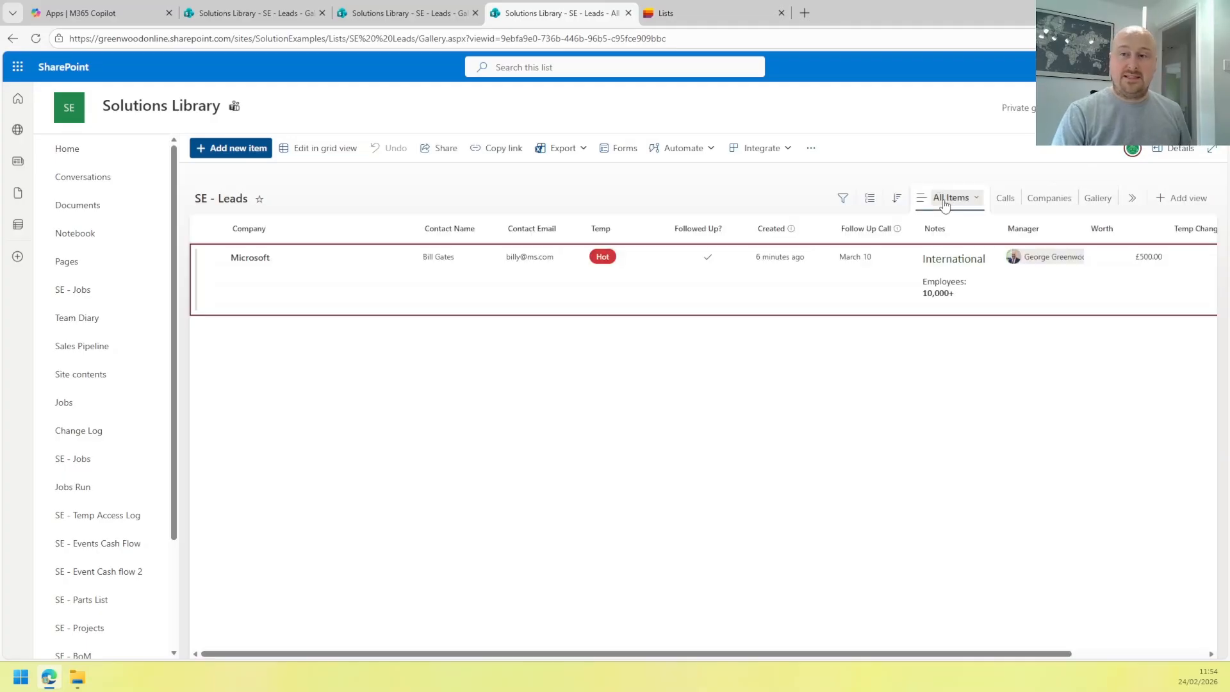